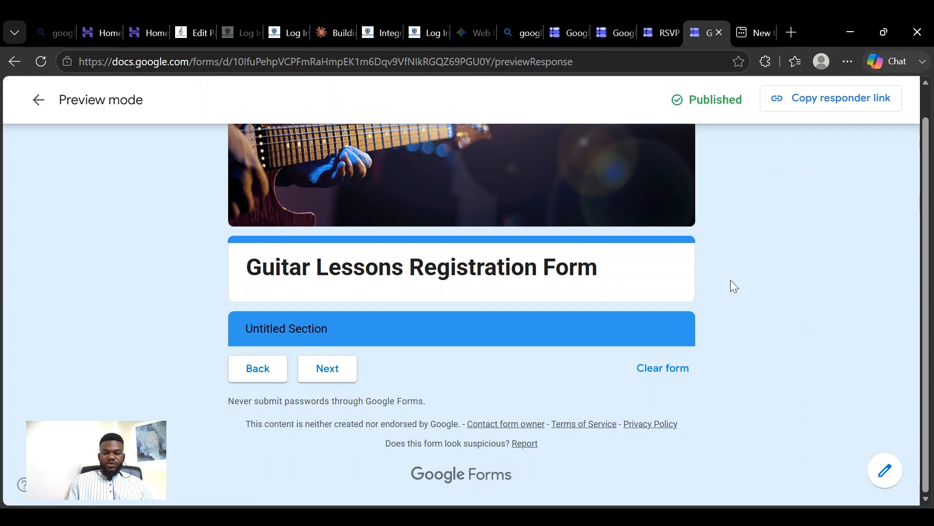
- Switch from the form preview to the RSVP form's editor and view its header image and first section
scroll(702, 253, up, 1)
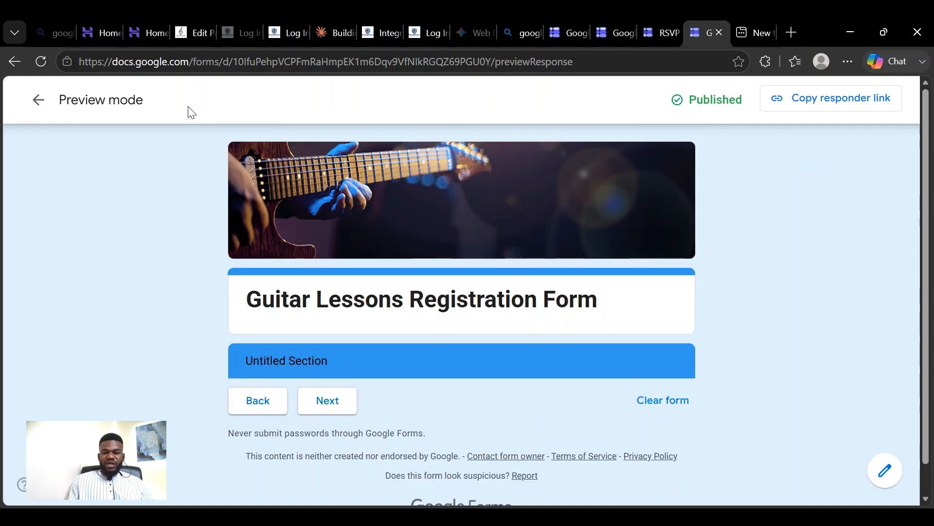
click(669, 34)
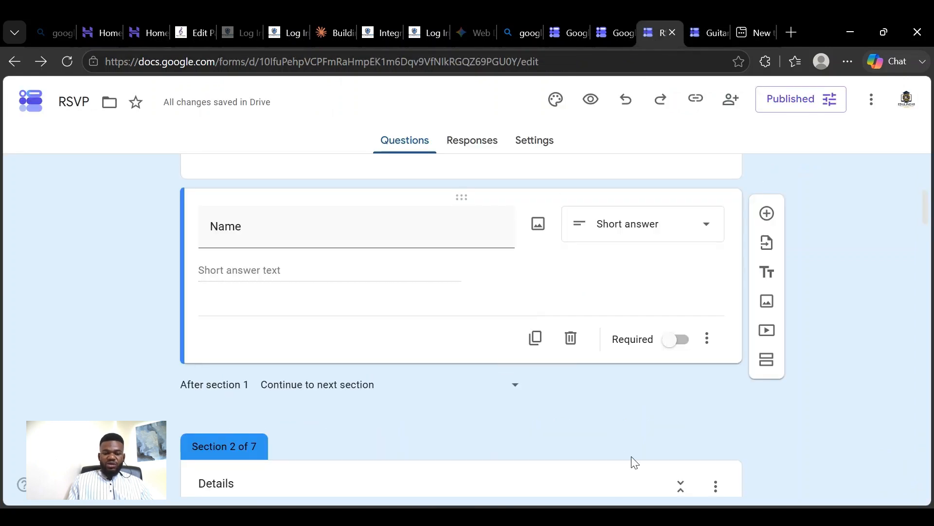
scroll(613, 212, up, 6)
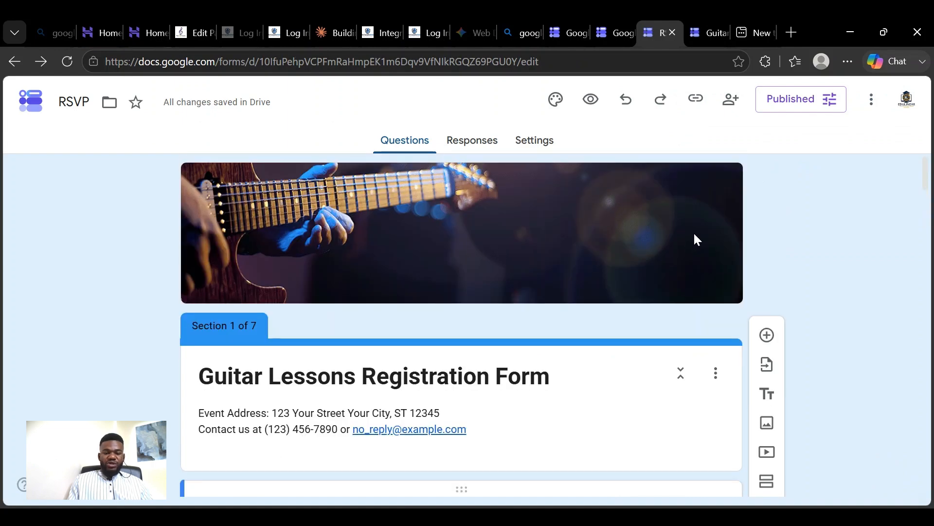
scroll(615, 235, down, 3)
scroll(615, 235, up, 1)
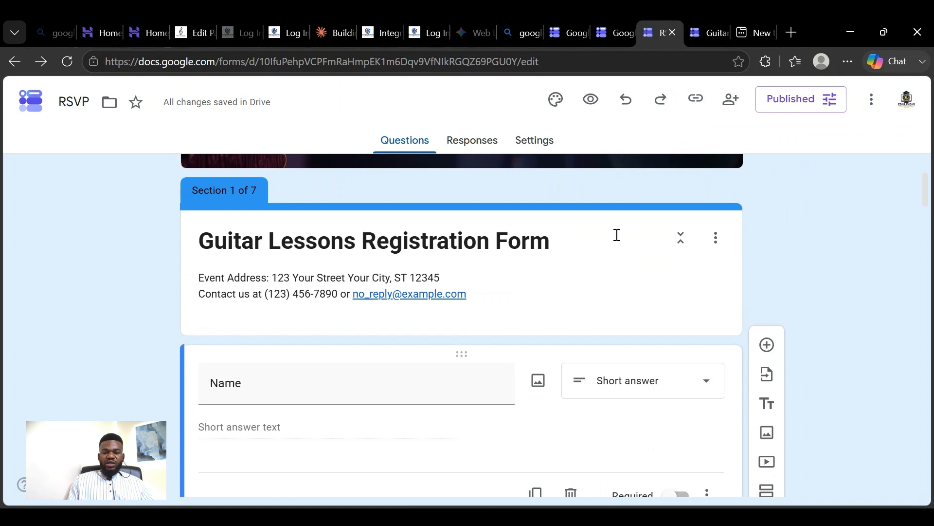
scroll(615, 235, up, 2)
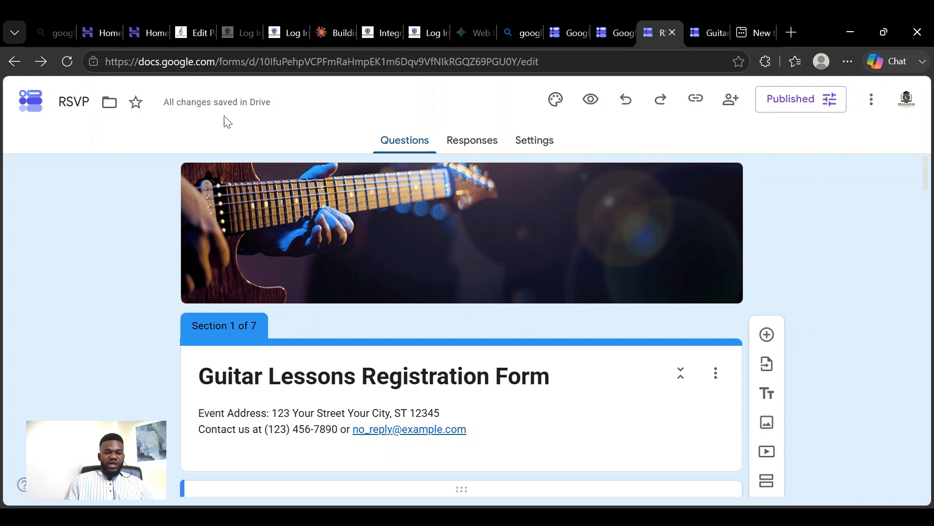
- Return to the Forms home page, reopen the RSVP form, and check the options available for section 1
click(43, 109)
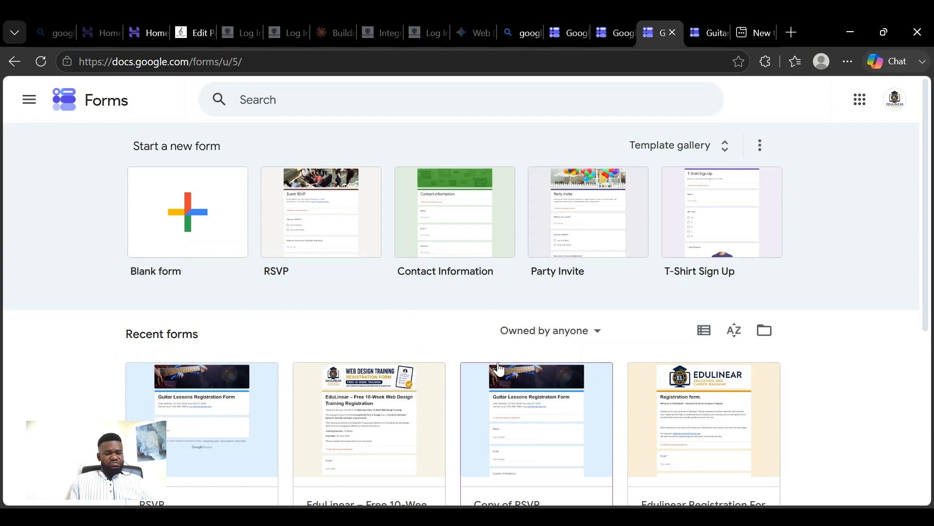
click(206, 386)
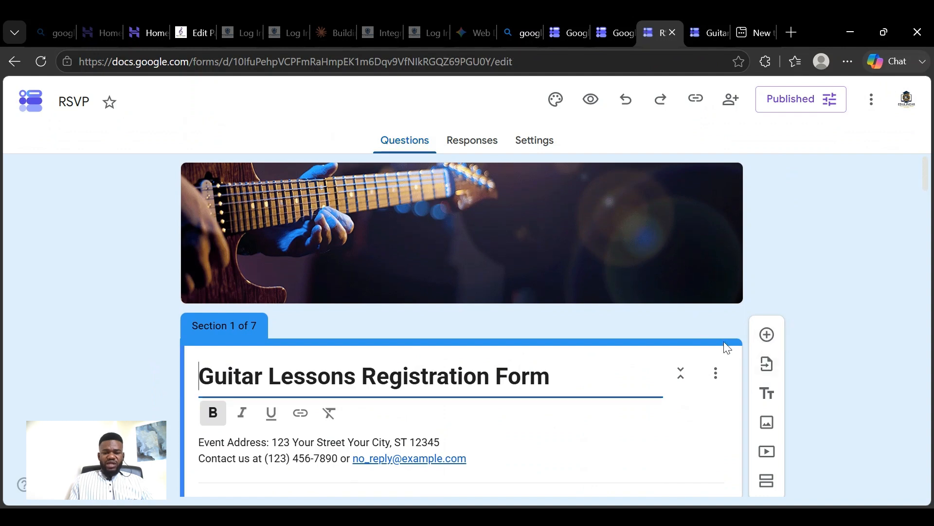
click(713, 375)
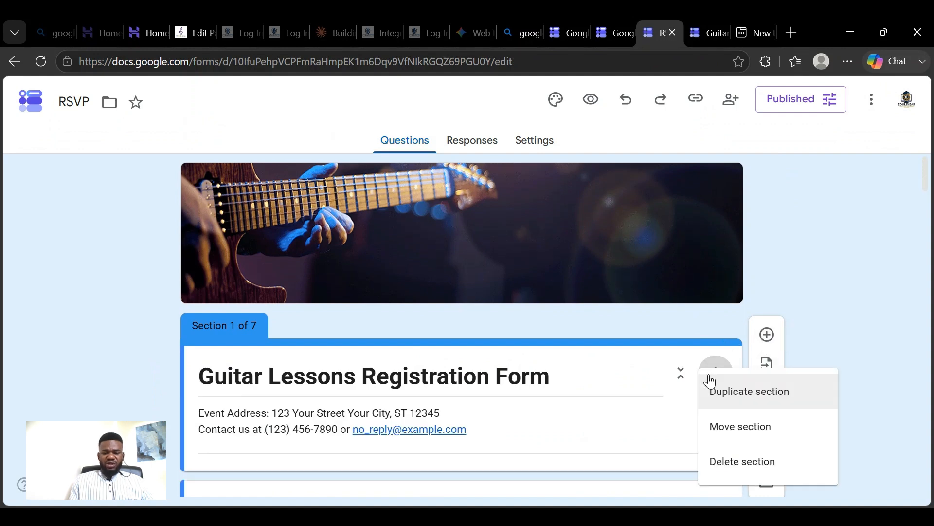
click(810, 295)
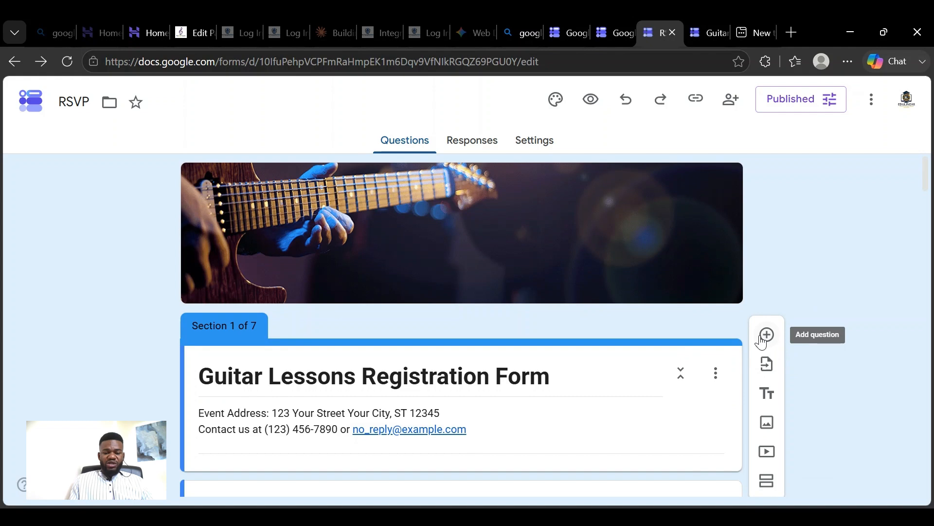
- Examine the title, Name question and navigation setting of section 1, and the start of section 2
scroll(723, 334, down, 5)
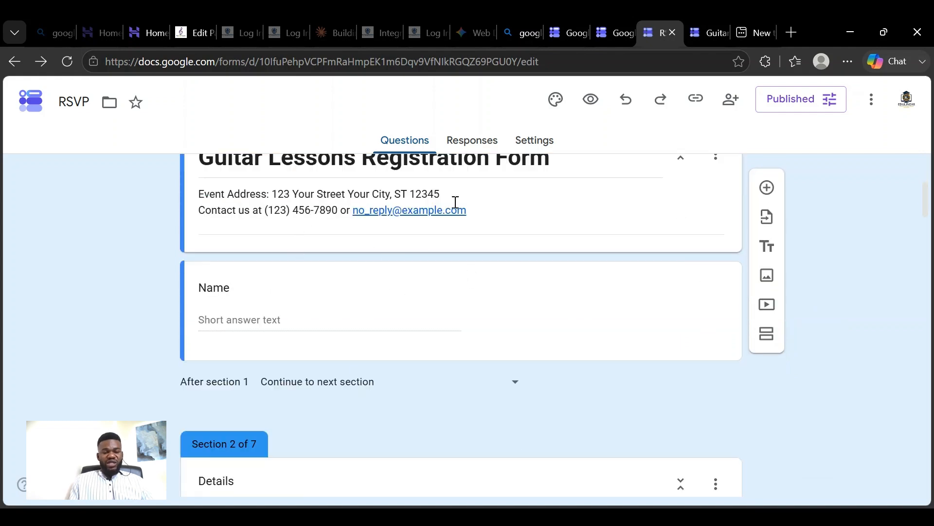
scroll(492, 276, up, 5)
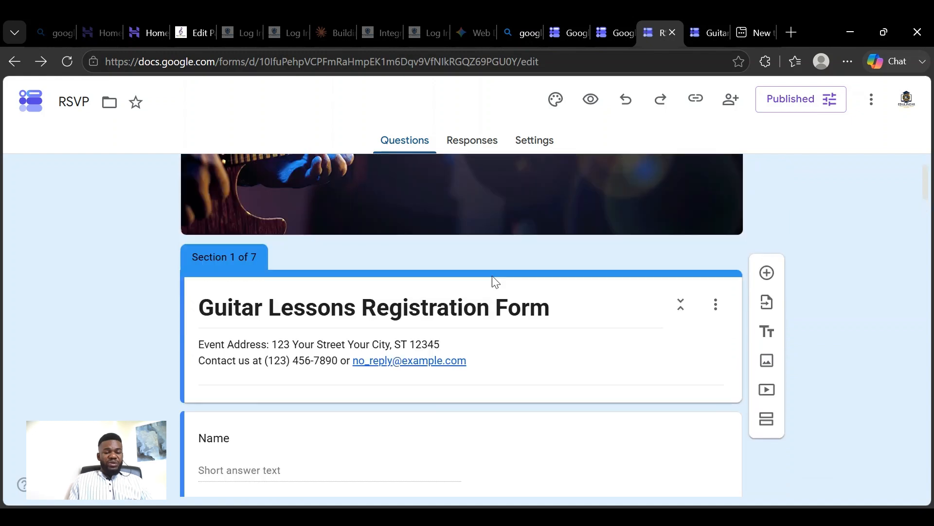
scroll(491, 272, down, 6)
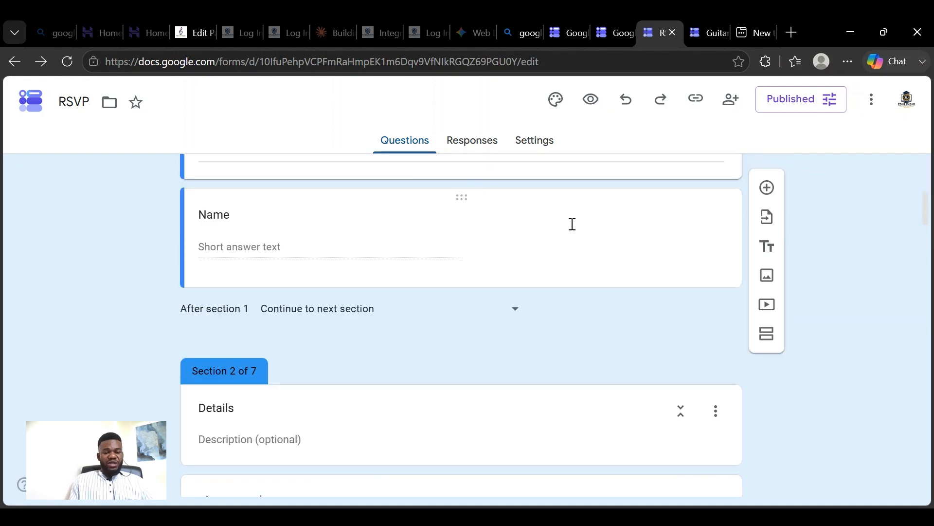
scroll(584, 231, up, 5)
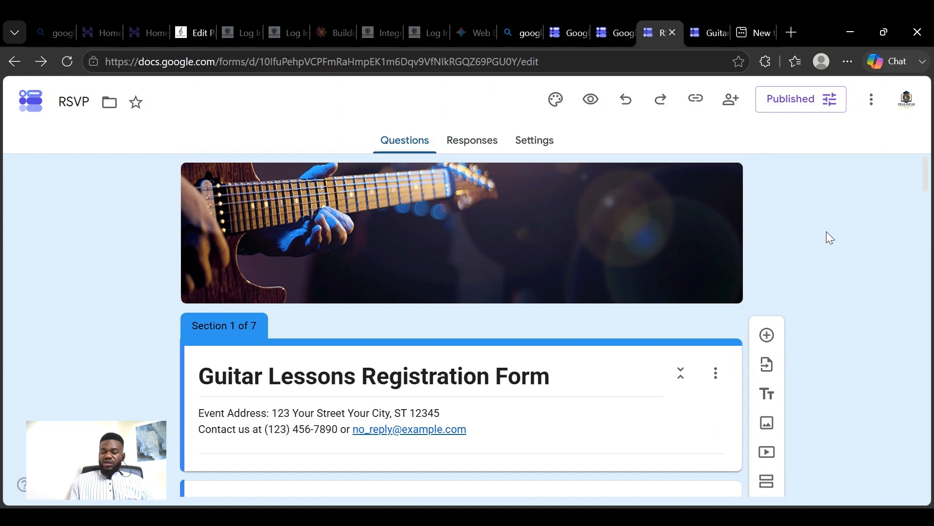
scroll(826, 232, down, 5)
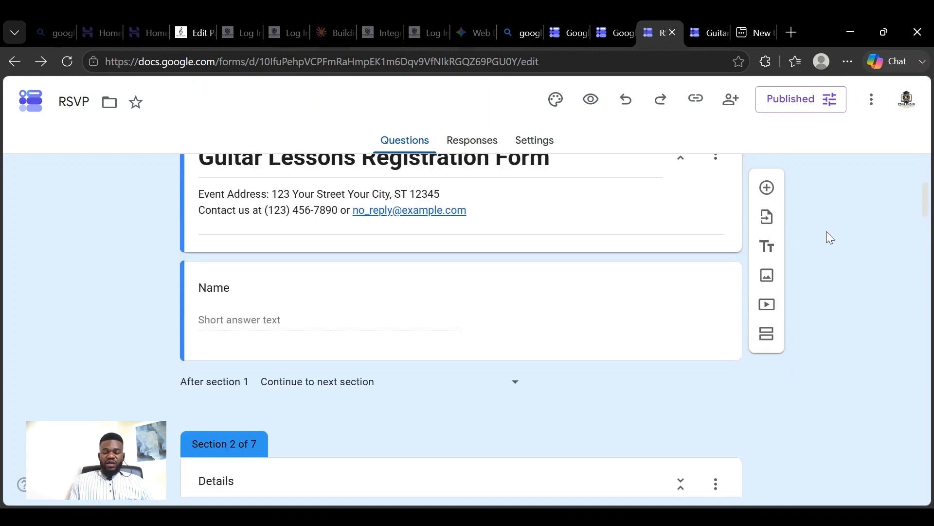
scroll(828, 233, down, 3)
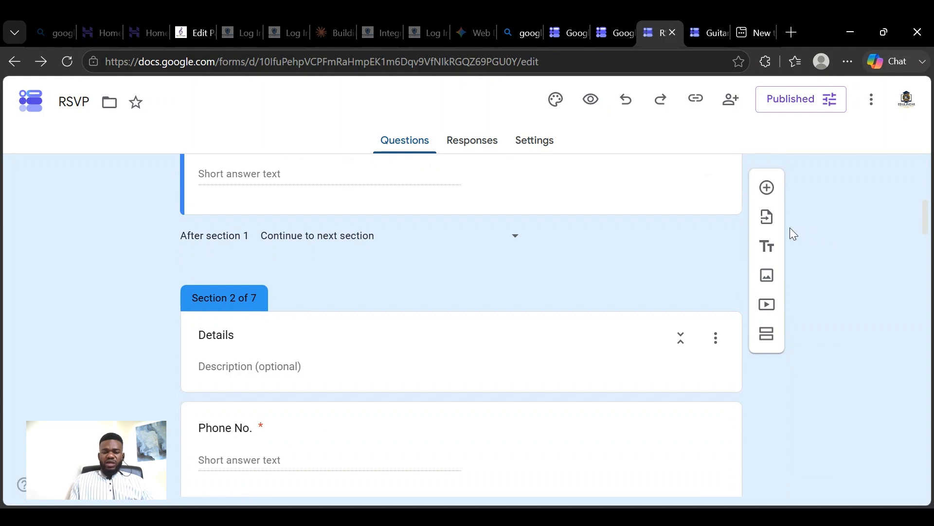
scroll(501, 263, up, 2)
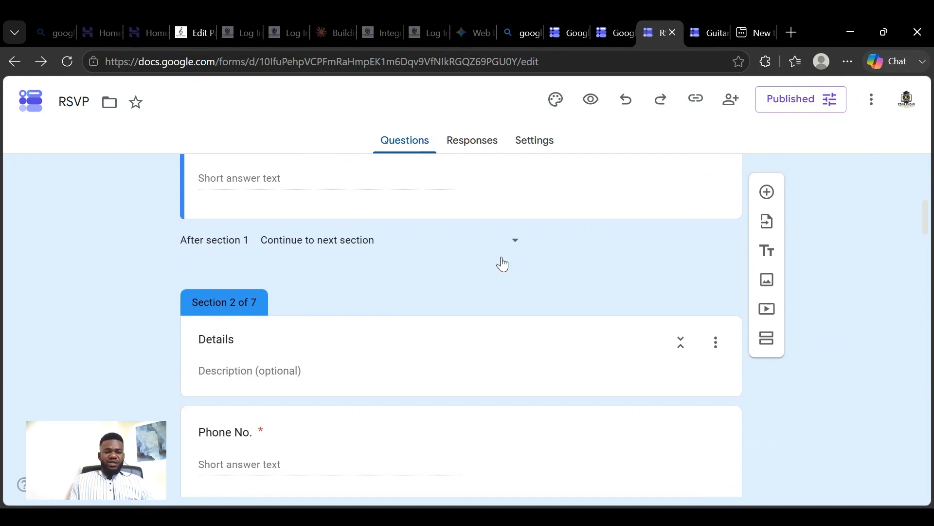
scroll(439, 251, up, 5)
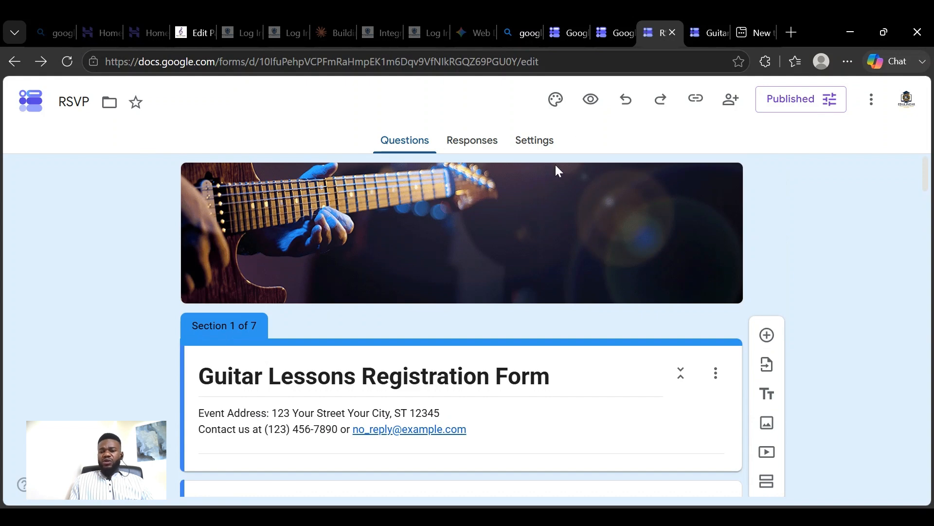
- Open the form's theme settings at the header image and color options
click(554, 103)
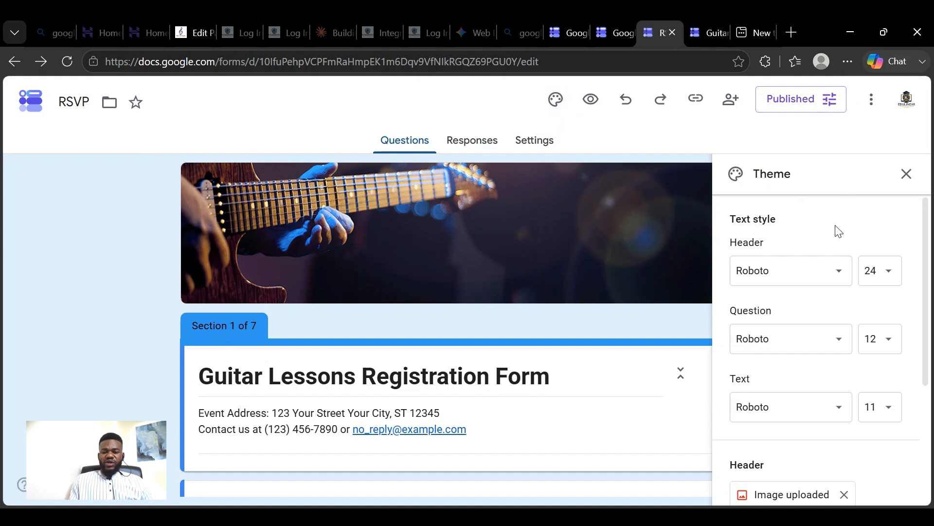
scroll(871, 233, down, 2)
scroll(881, 234, down, 2)
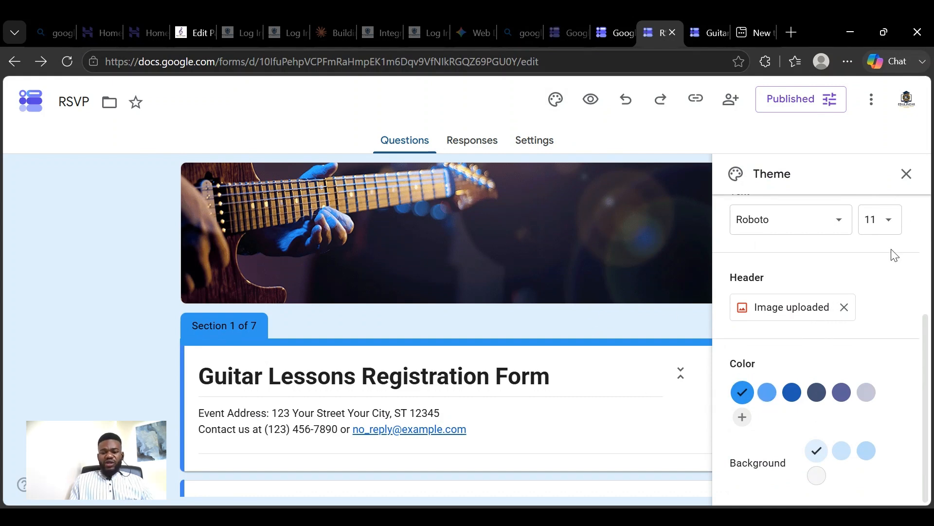
- Remove the header image and browse the Work and School theme images for a replacement
click(844, 307)
click(799, 320)
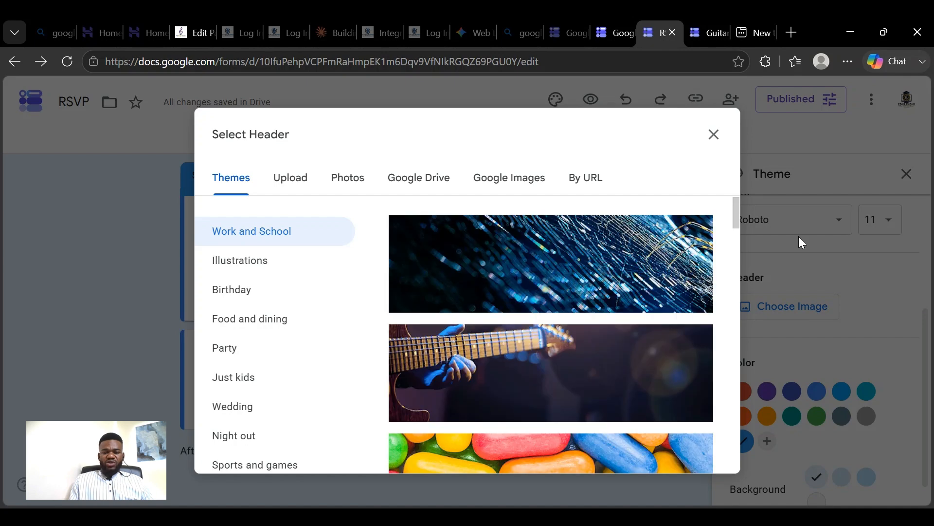
scroll(536, 348, down, 3)
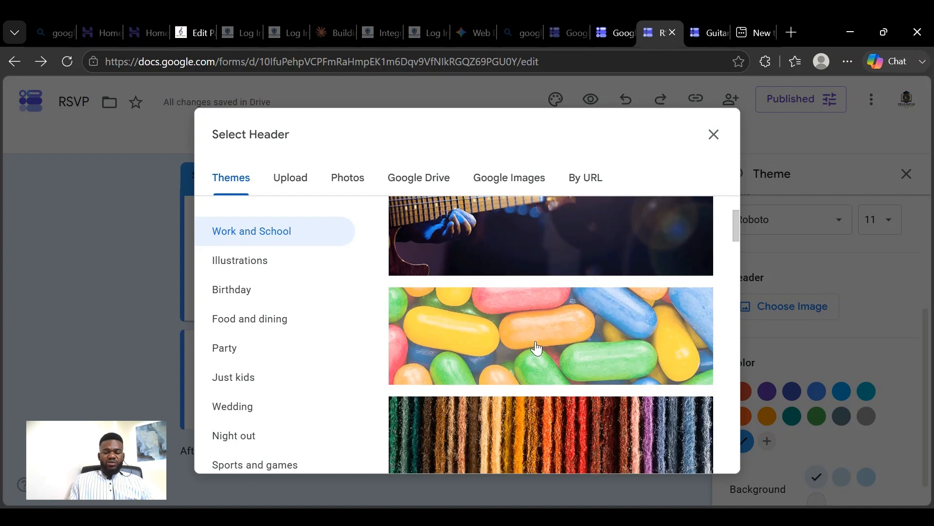
scroll(537, 347, down, 15)
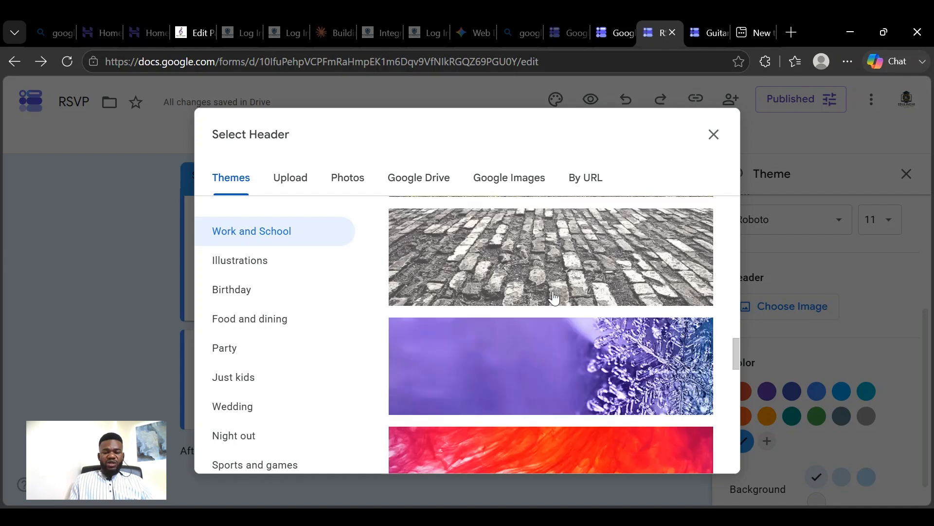
scroll(553, 296, up, 5)
scroll(553, 294, down, 5)
scroll(545, 289, up, 4)
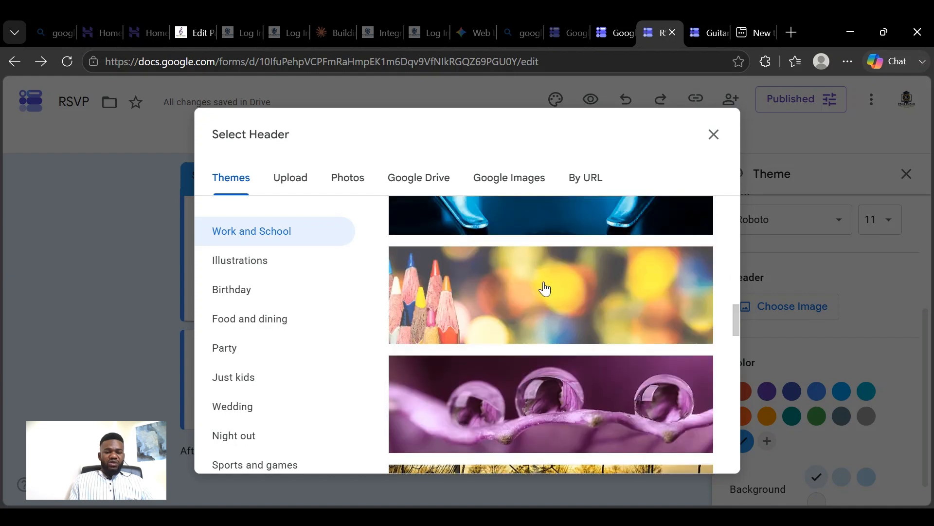
scroll(545, 288, up, 5)
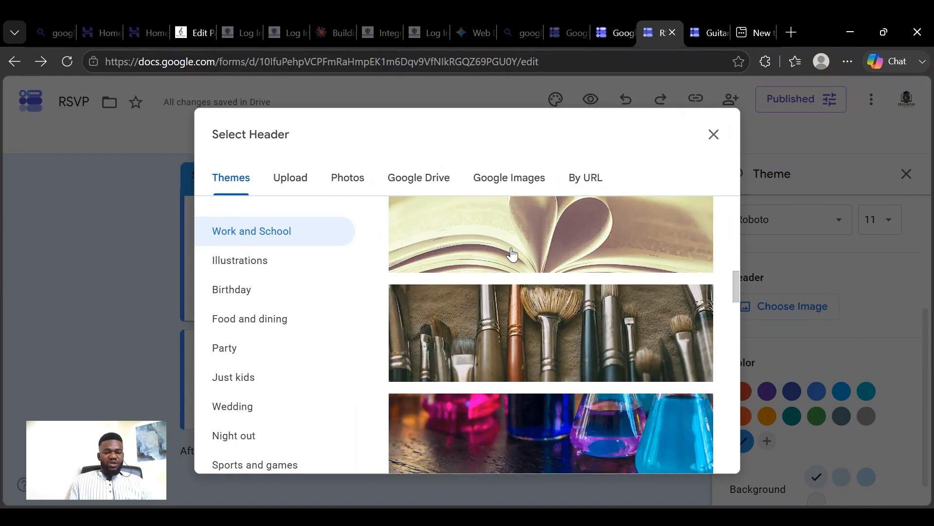
- Examine the upload, Google Drive, Google Images and URL sources for a header image, and leave the image picker
click(288, 183)
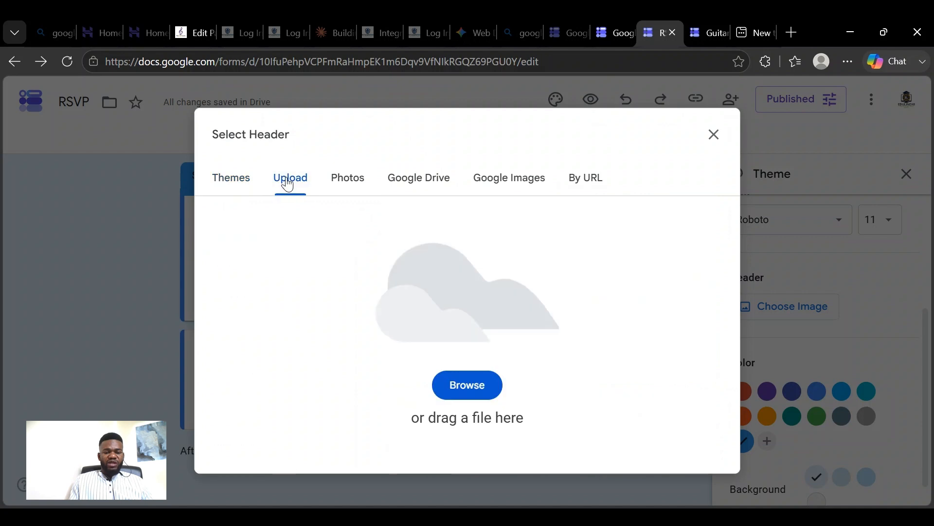
click(475, 385)
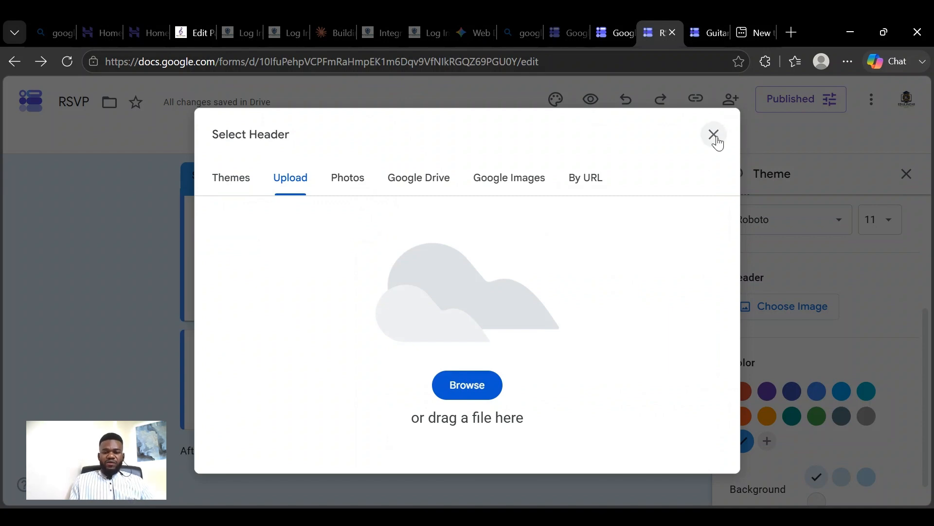
click(418, 184)
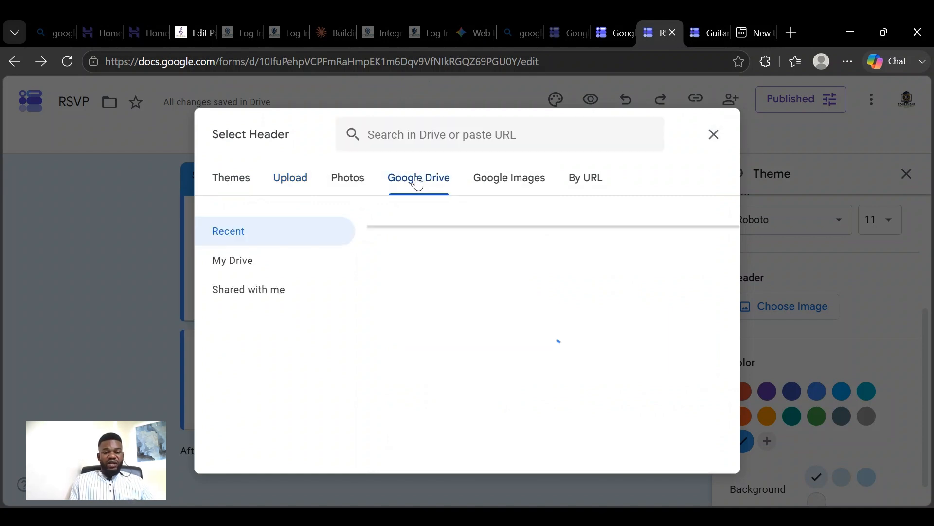
click(519, 183)
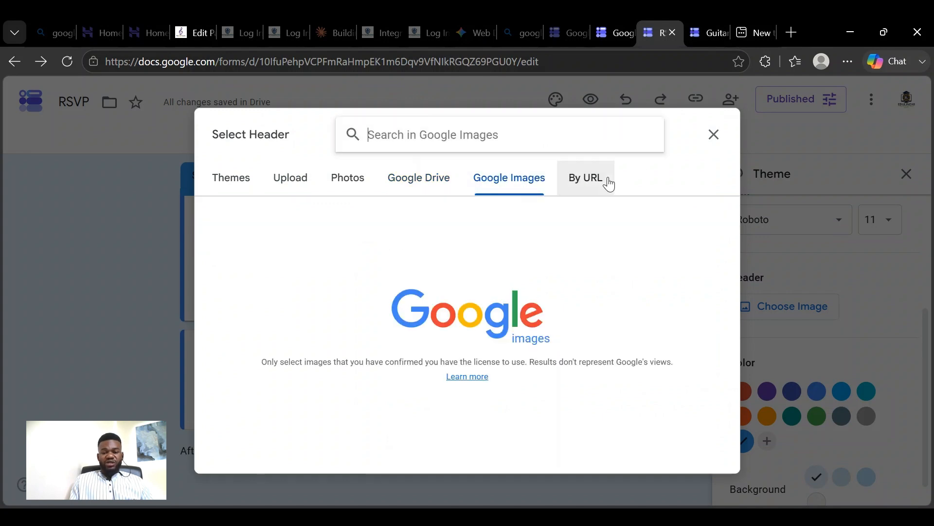
click(609, 184)
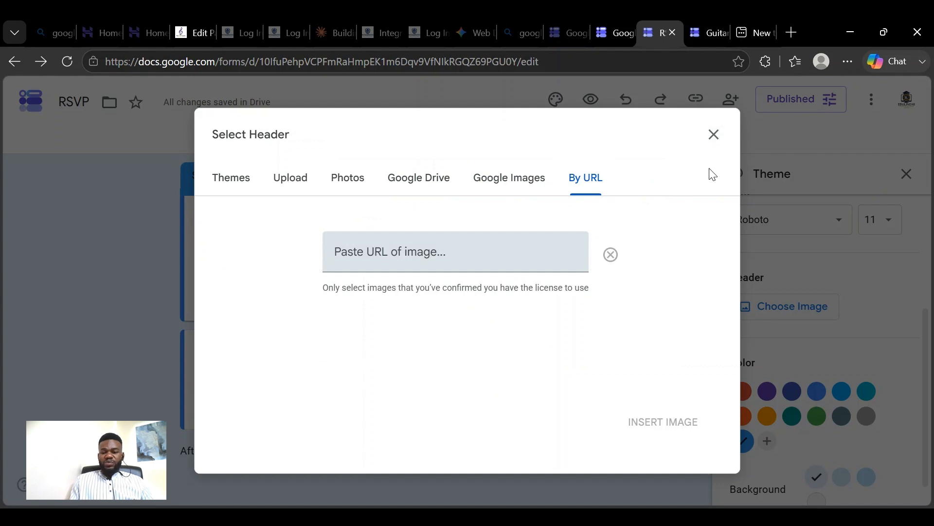
click(713, 137)
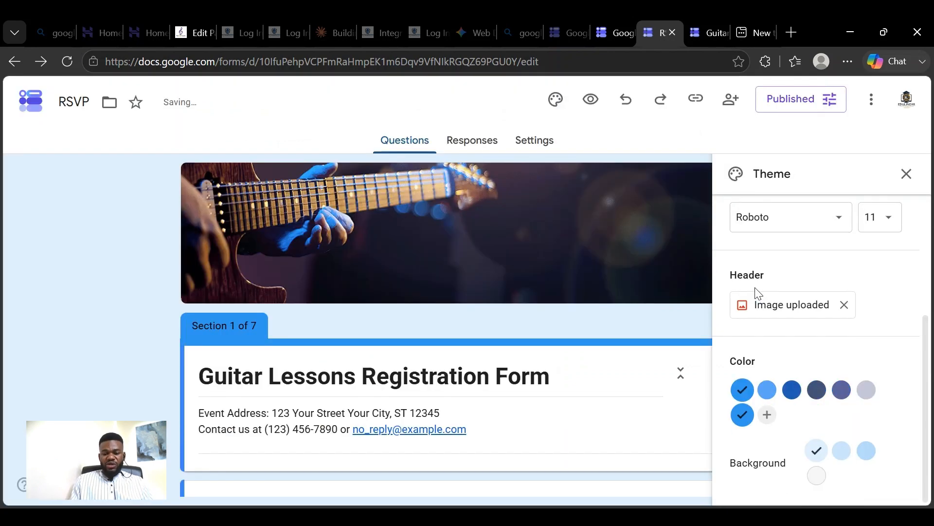
- Examine the font and size choices for the form's header text style
scroll(817, 257, up, 4)
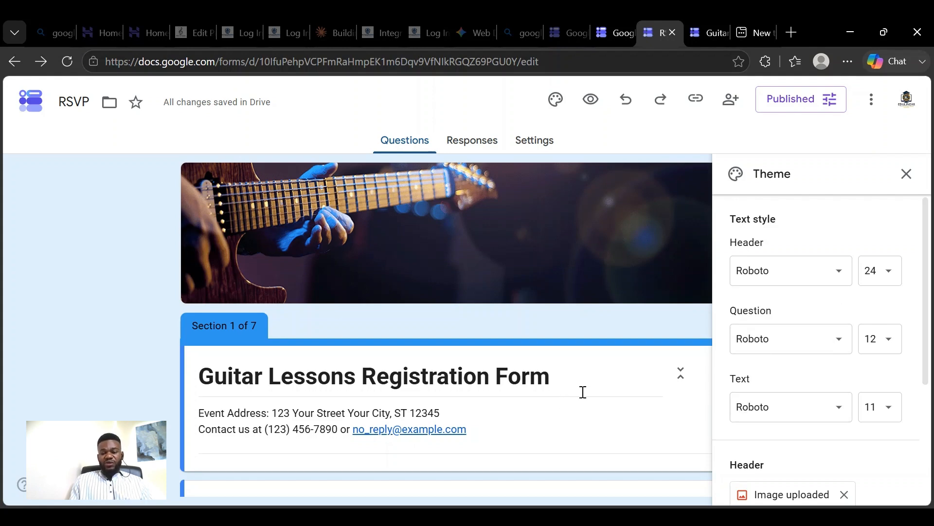
scroll(583, 391, down, 3)
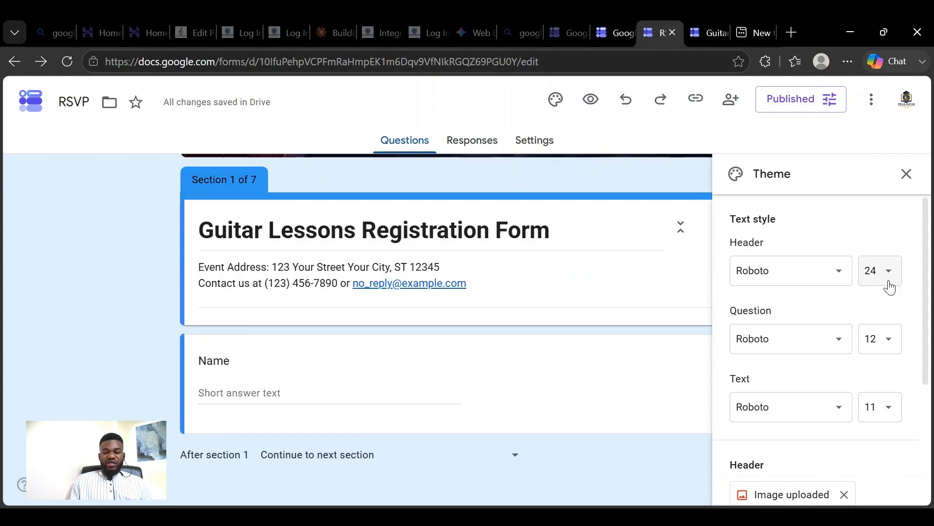
click(827, 284)
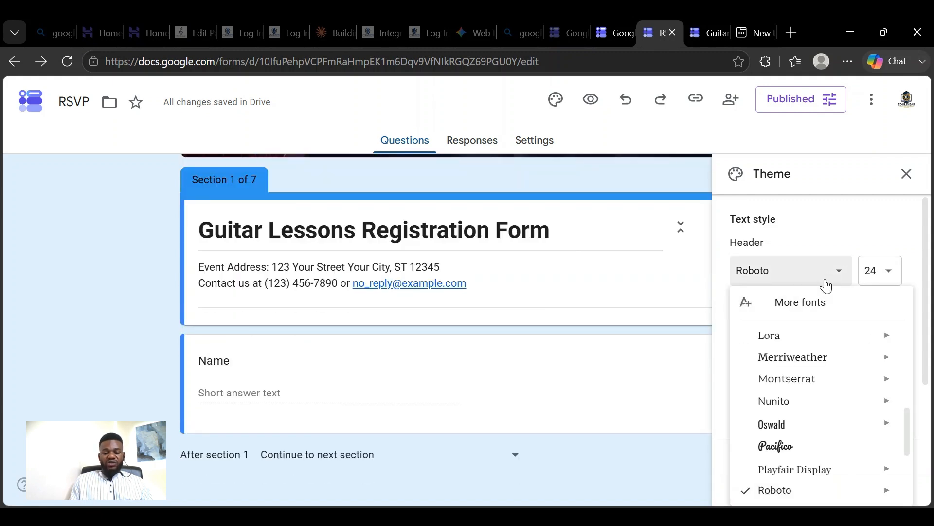
click(827, 284)
click(839, 338)
click(892, 280)
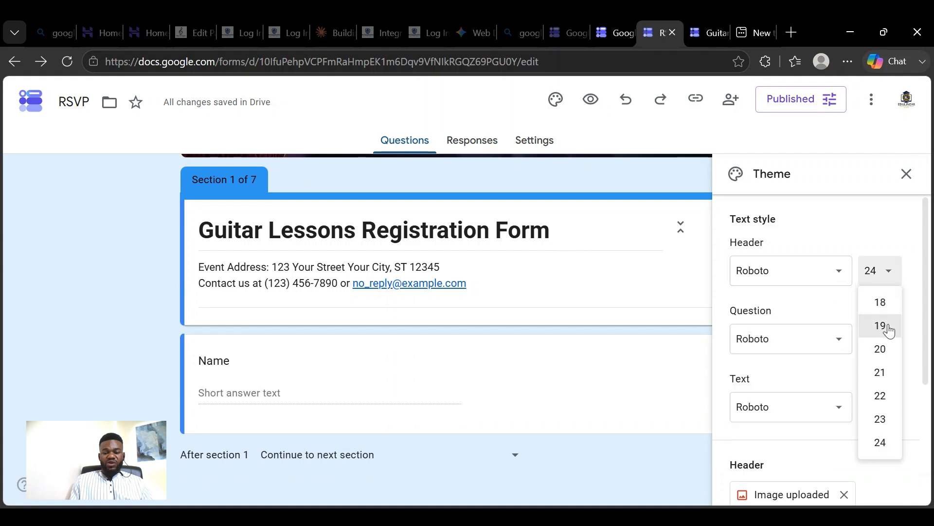
click(829, 310)
click(882, 279)
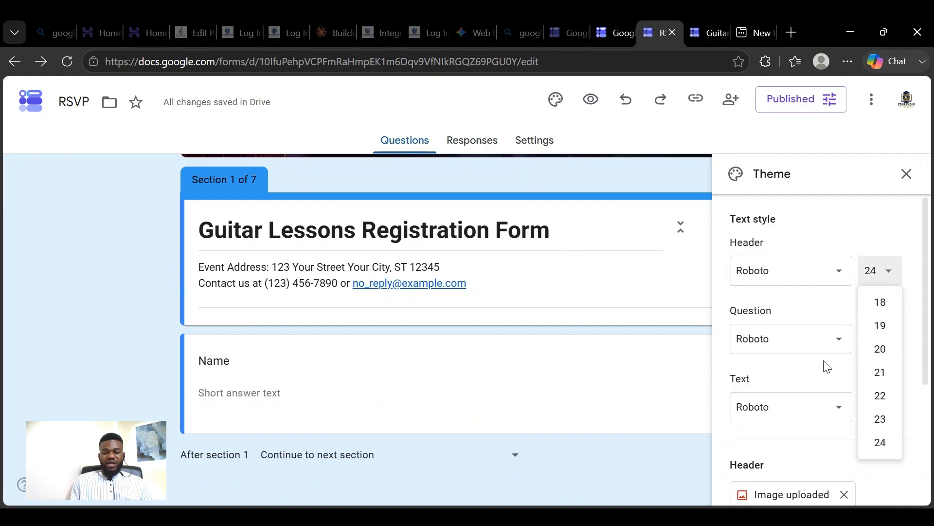
click(810, 305)
- Examine the size choices for the question and body text styles, and leave the theme settings
click(892, 342)
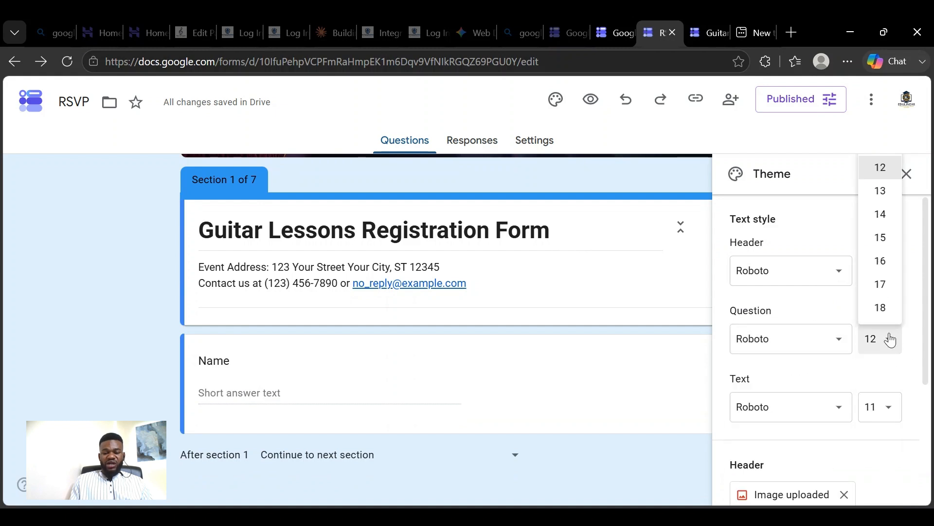
click(838, 308)
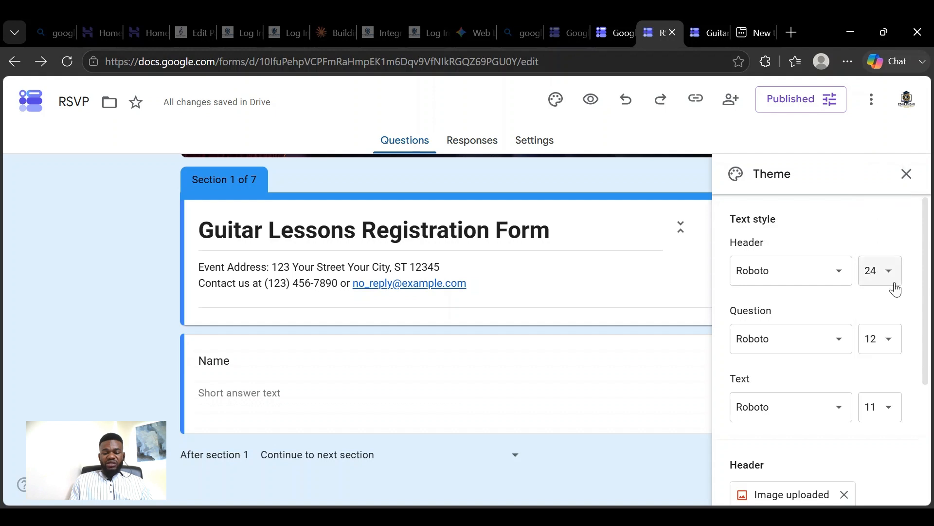
click(884, 346)
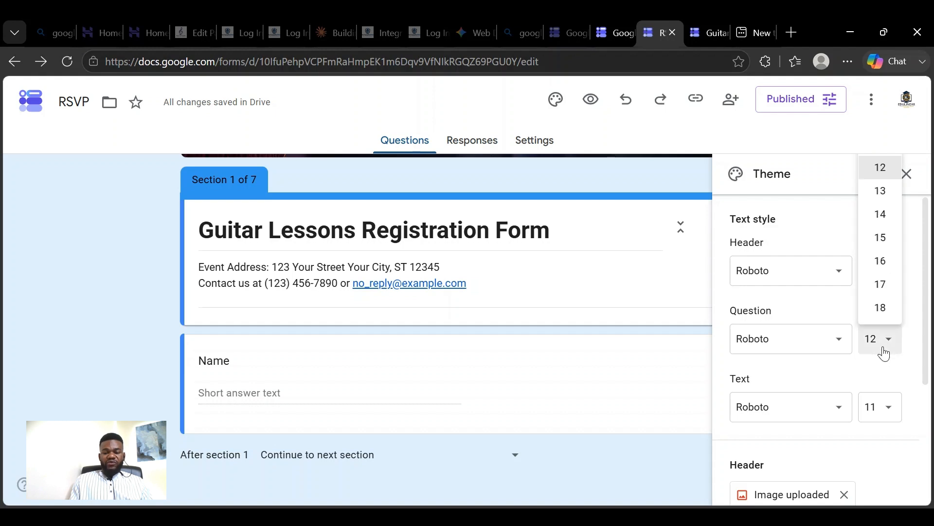
click(897, 418)
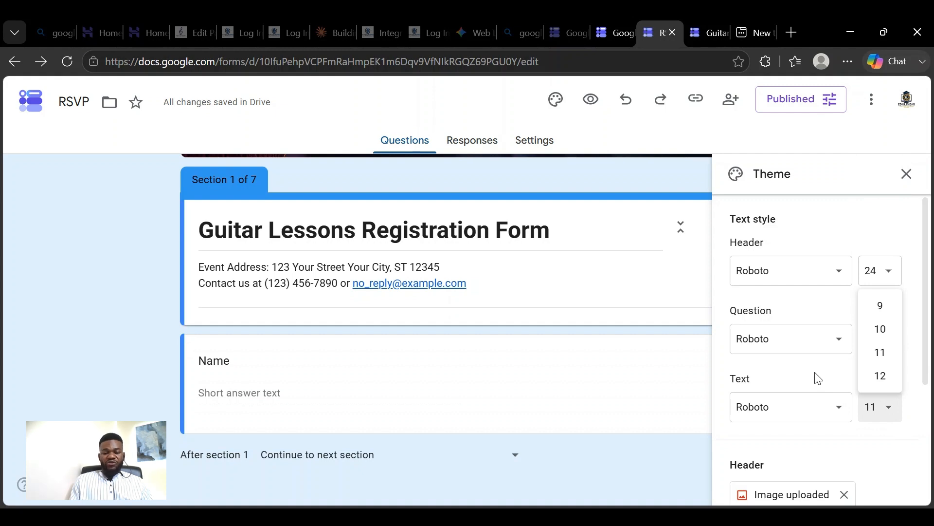
scroll(817, 380, down, 4)
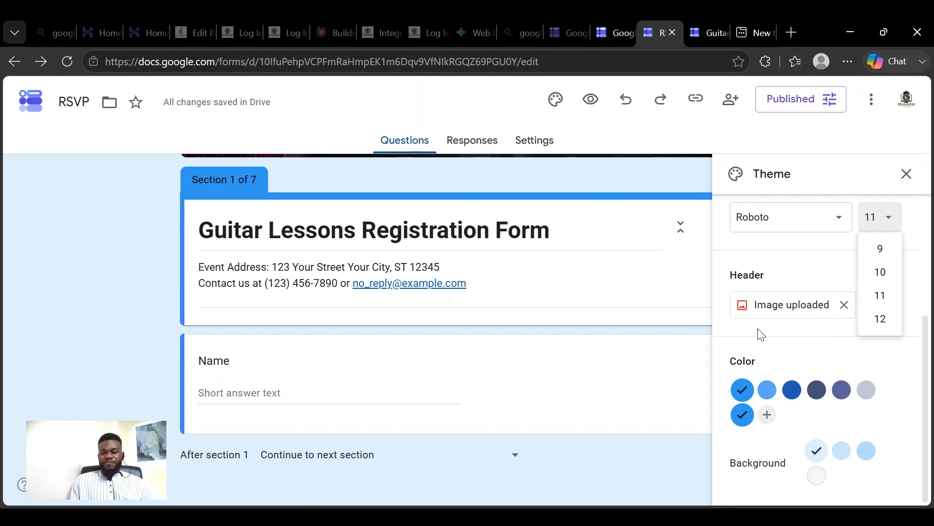
scroll(769, 335, up, 4)
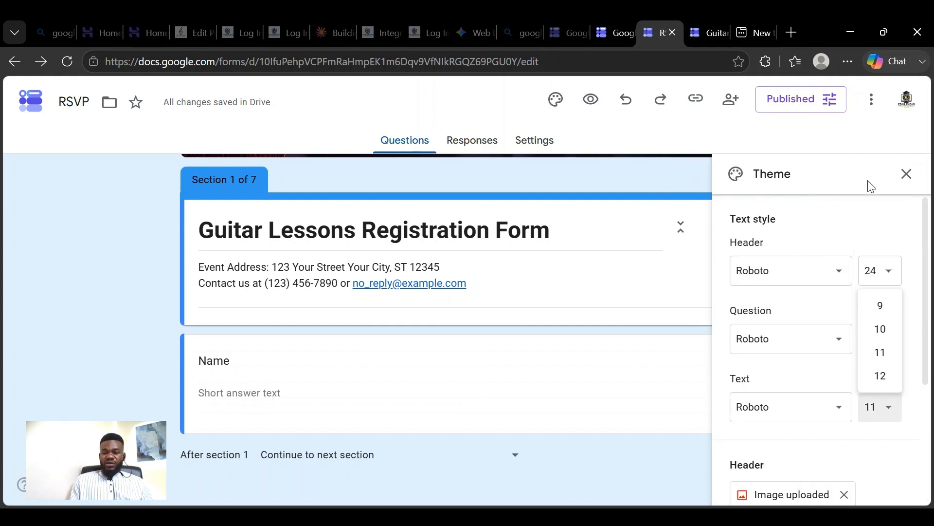
click(904, 176)
click(904, 176)
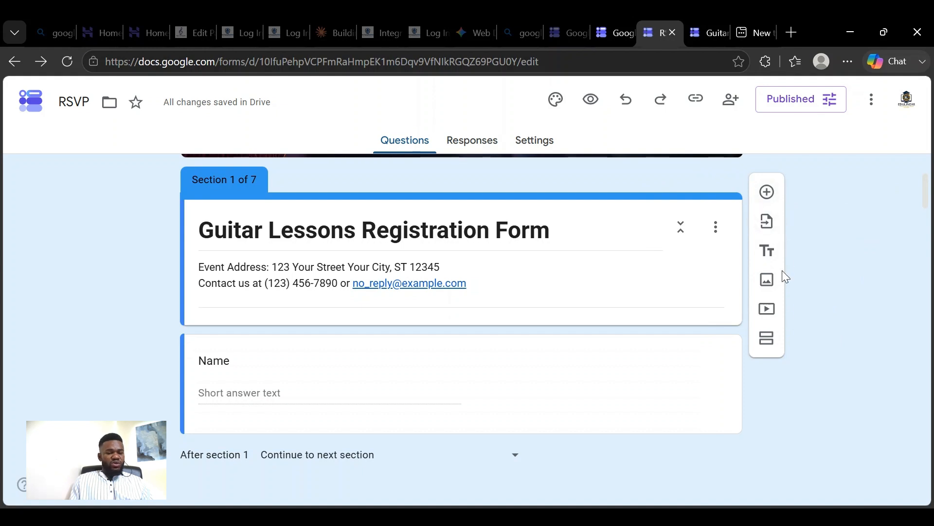
- Look through the form from the header image to the Attendance details section, and return to section 1
scroll(759, 253, up, 3)
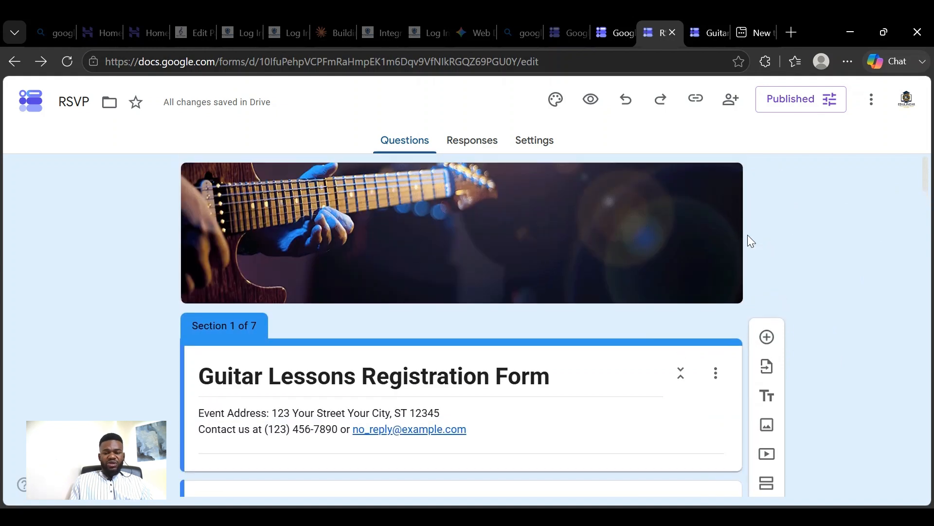
scroll(784, 340, down, 2)
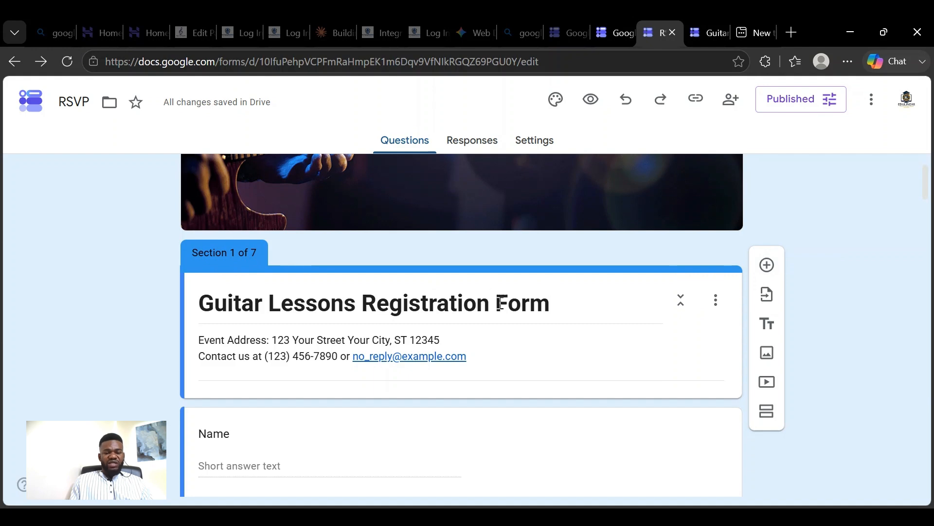
scroll(510, 268, down, 20)
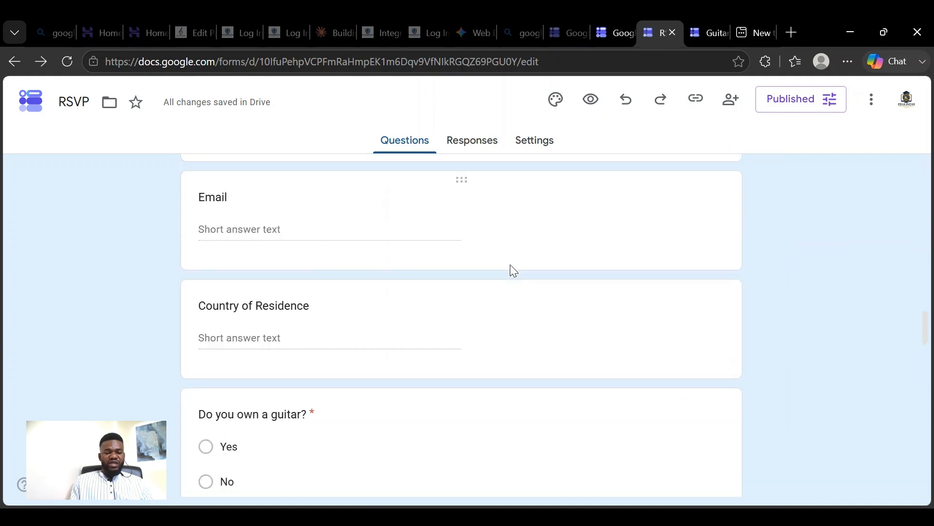
scroll(510, 268, down, 5)
scroll(627, 276, up, 10)
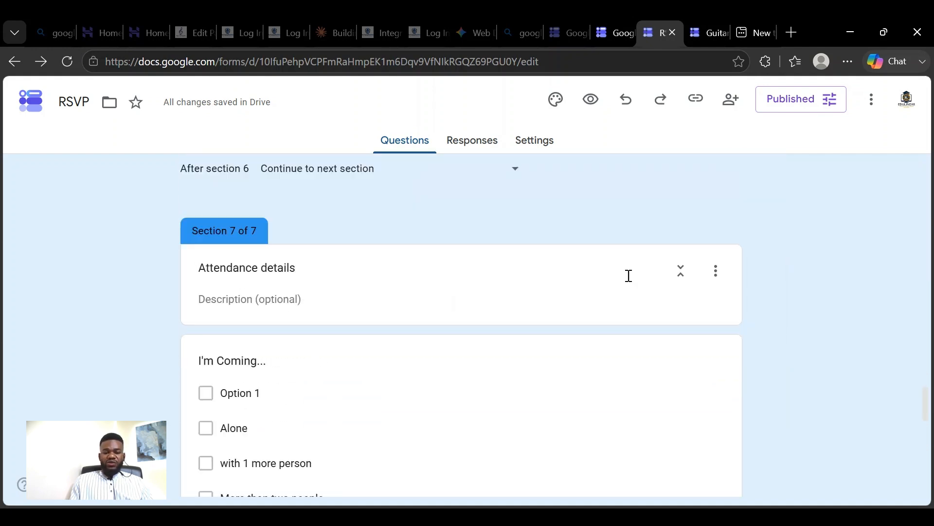
scroll(628, 277, up, 15)
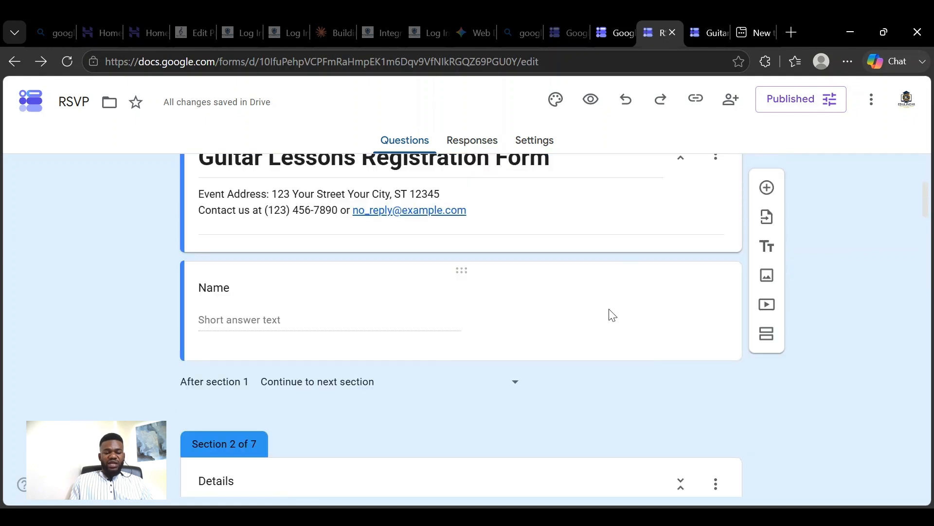
- Add a question below Name in section 1 with the Paragraph answer type
click(210, 307)
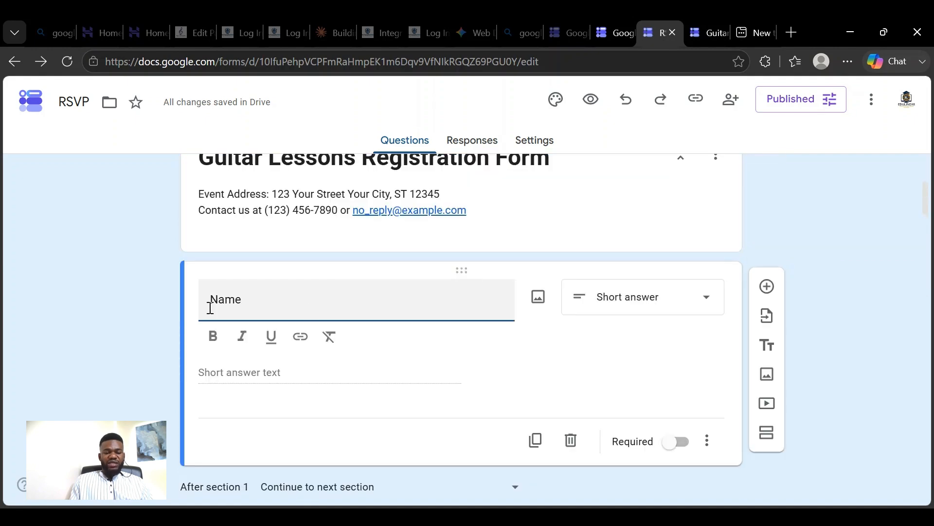
click(767, 287)
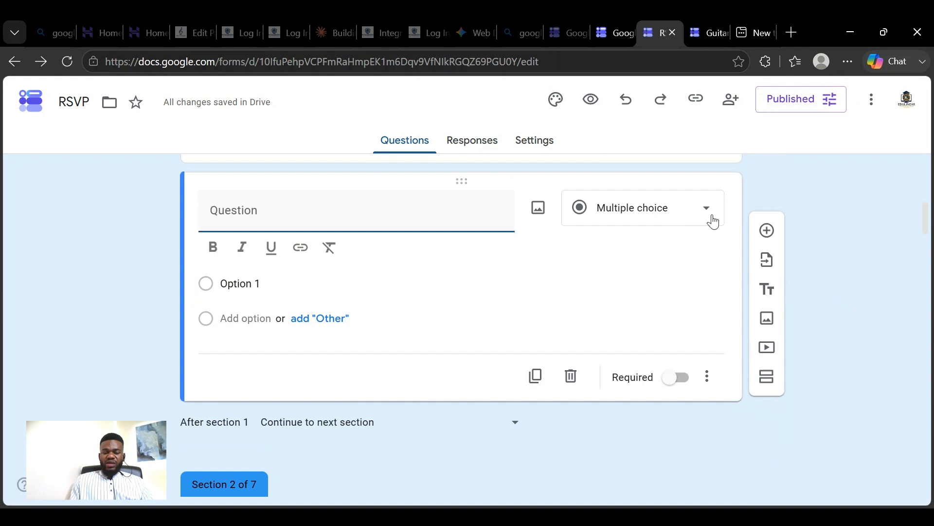
scroll(713, 220, up, 5)
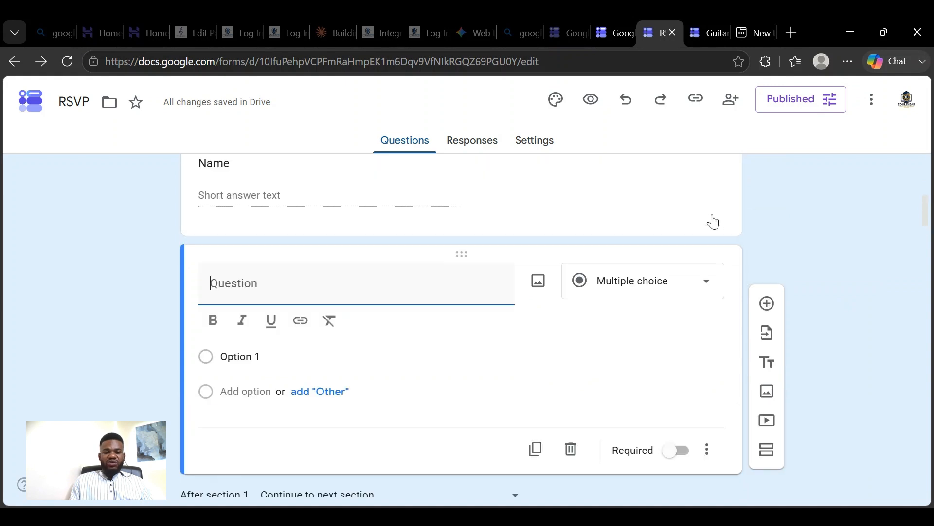
scroll(713, 214, down, 2)
scroll(714, 215, down, 1)
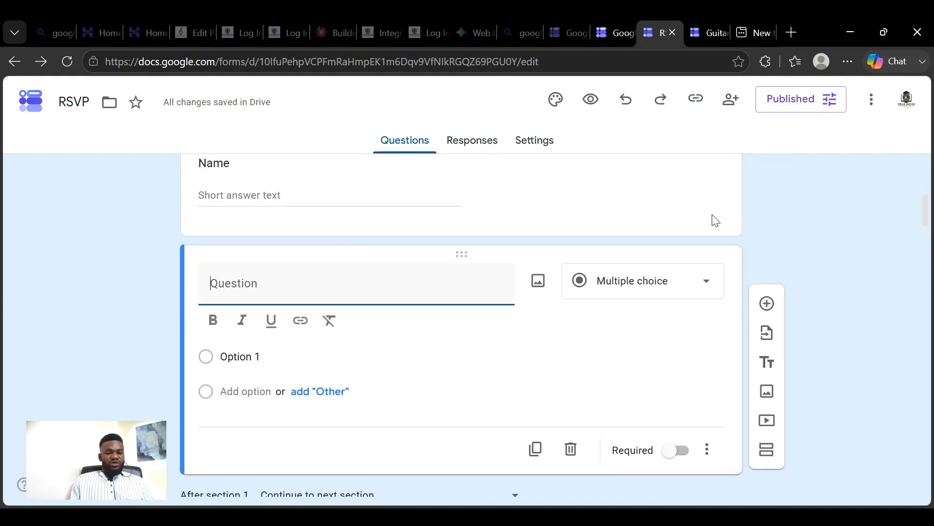
click(710, 292)
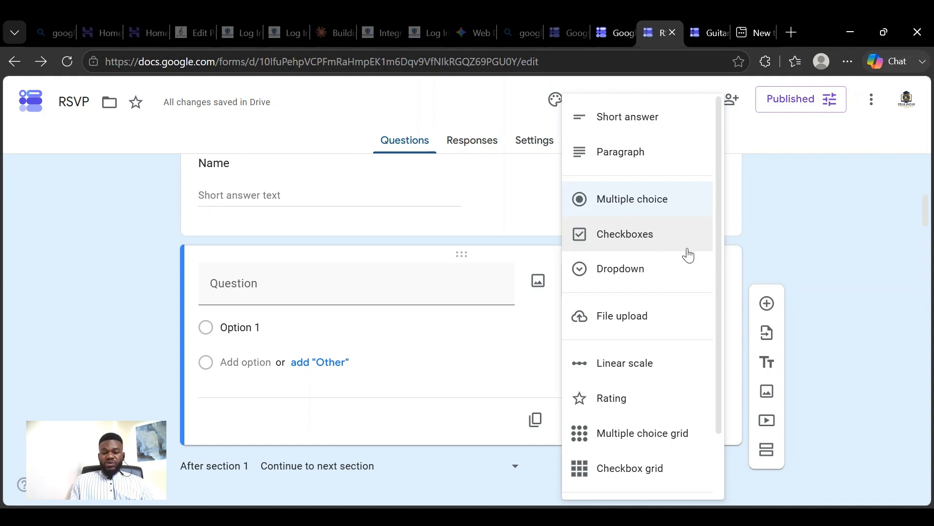
click(644, 154)
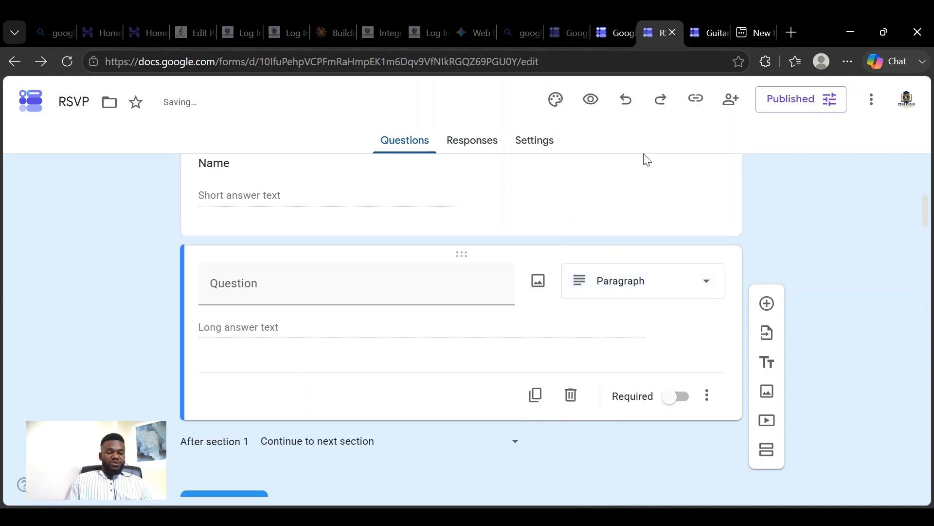
- Examine the choice, file upload, scale, rating, grid, date and time answer types for the new question
click(326, 298)
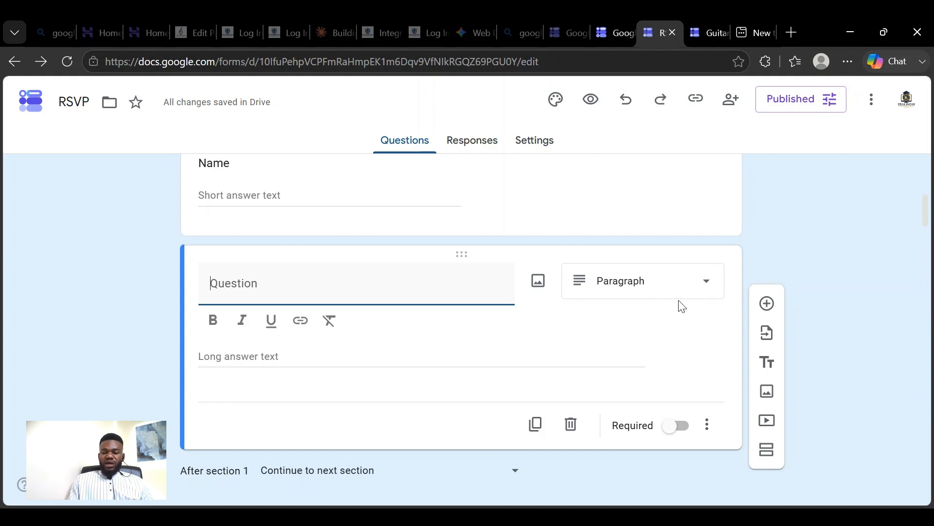
scroll(681, 305, down, 3)
scroll(662, 231, up, 3)
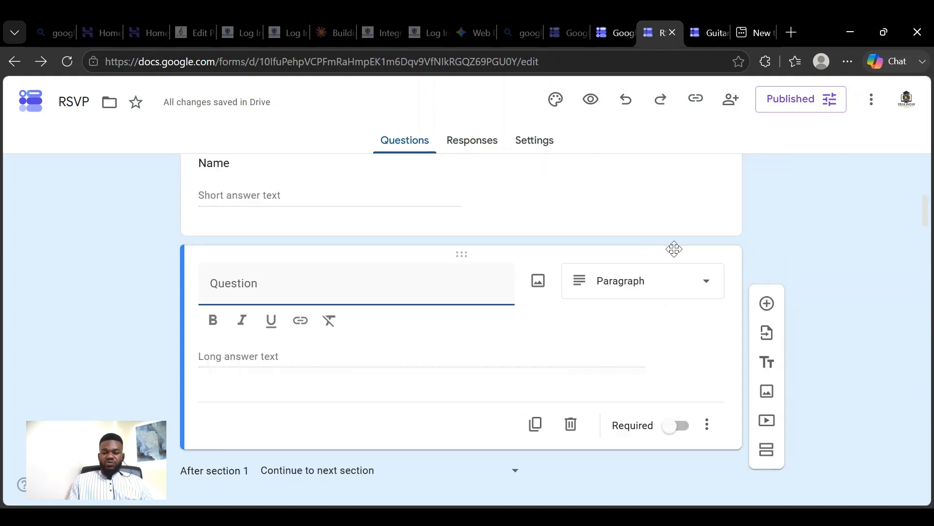
click(708, 292)
scroll(662, 302, down, 2)
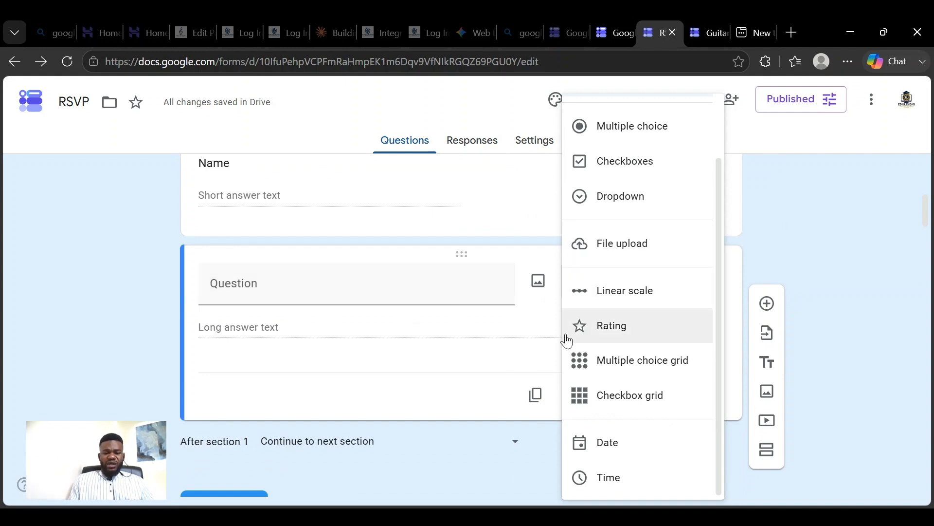
click(543, 330)
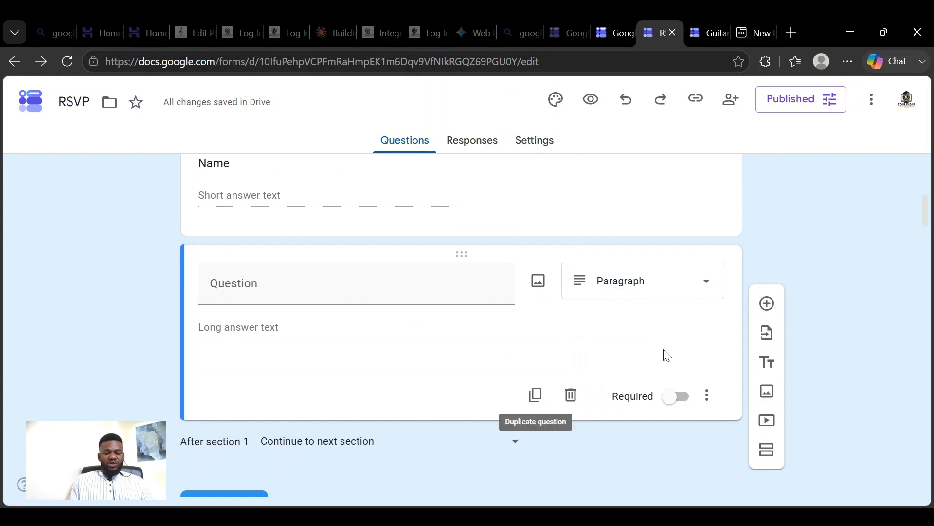
click(714, 290)
scroll(688, 269, down, 2)
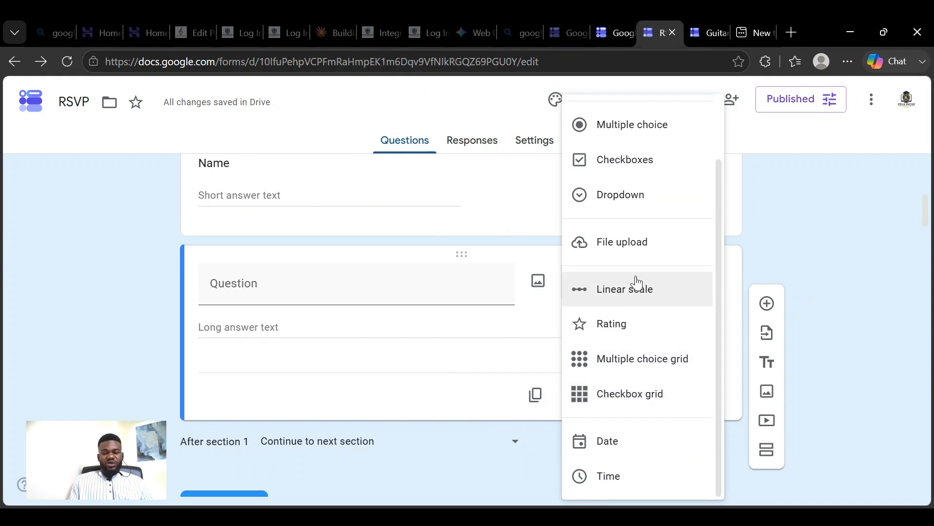
click(513, 321)
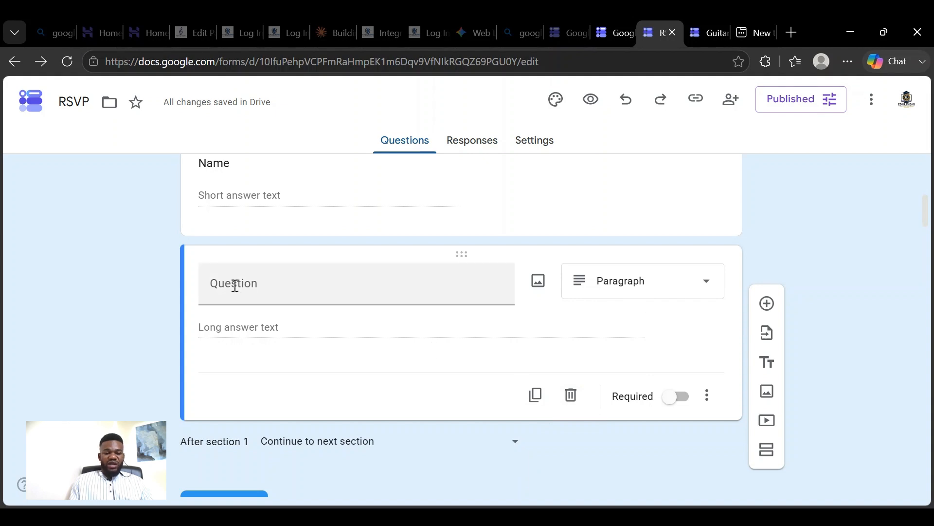
- Duplicate the blank paragraph question in section 1
click(217, 282)
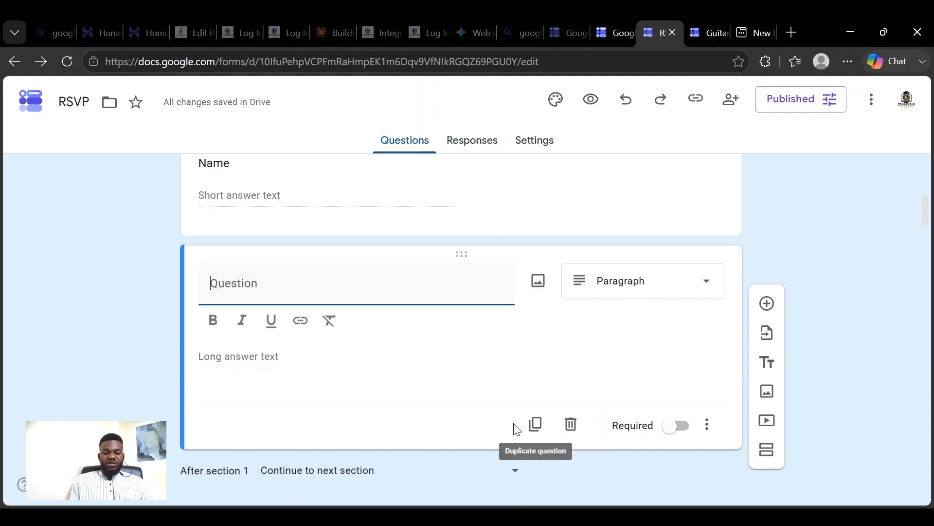
click(535, 429)
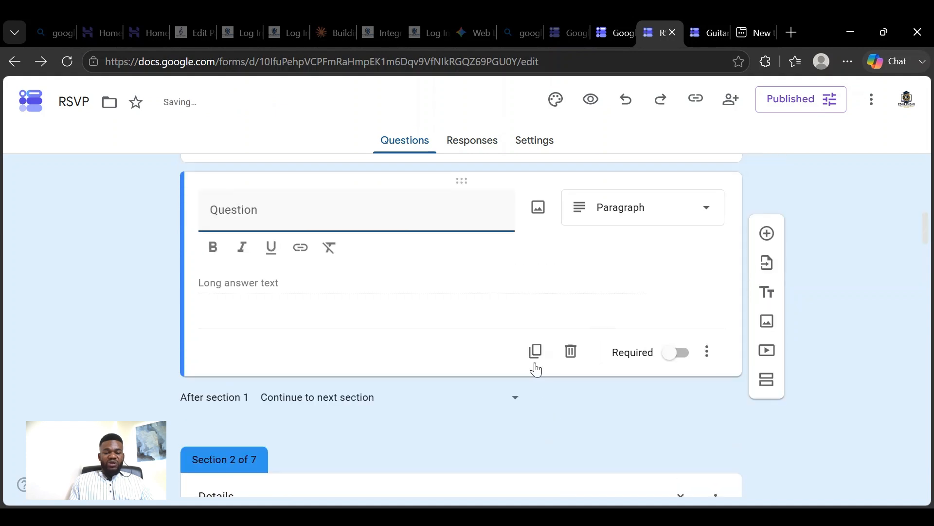
scroll(525, 327, up, 3)
scroll(450, 346, down, 2)
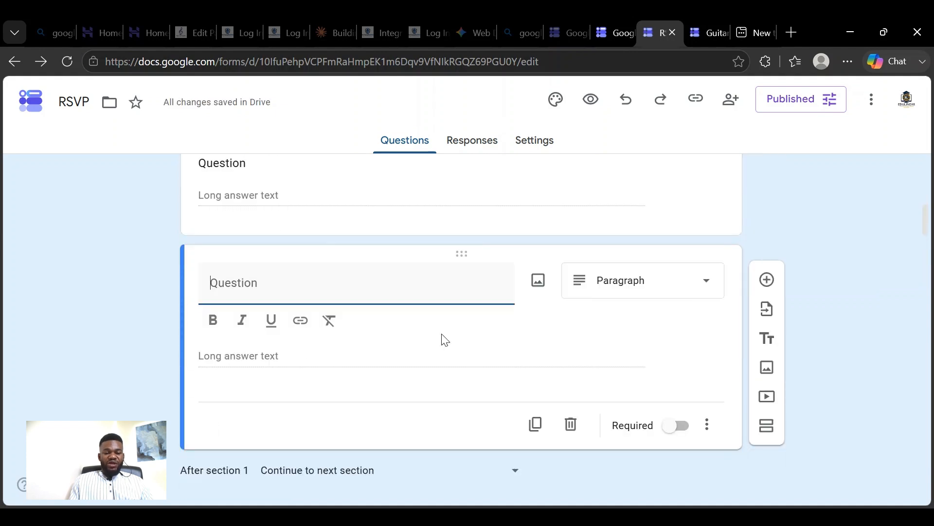
click(605, 331)
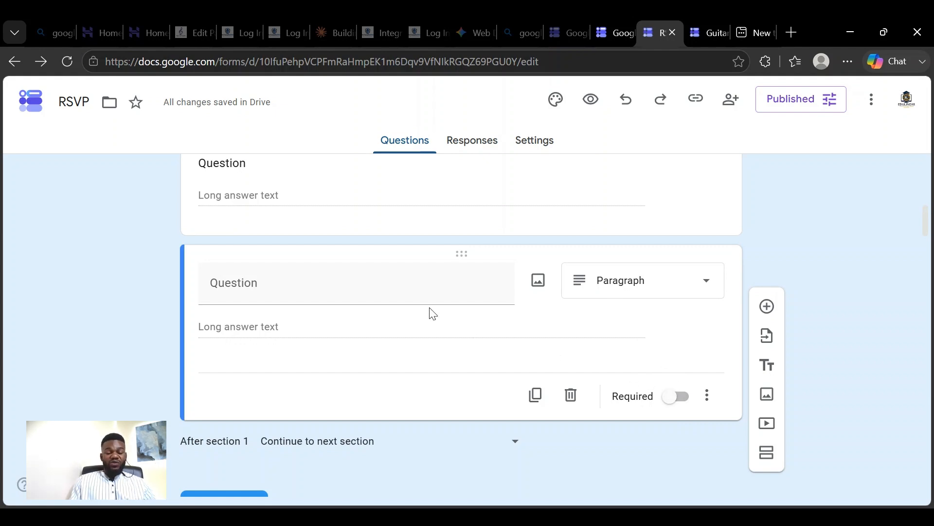
- Make the duplicated paragraph question required, and check the end of section 1
click(678, 408)
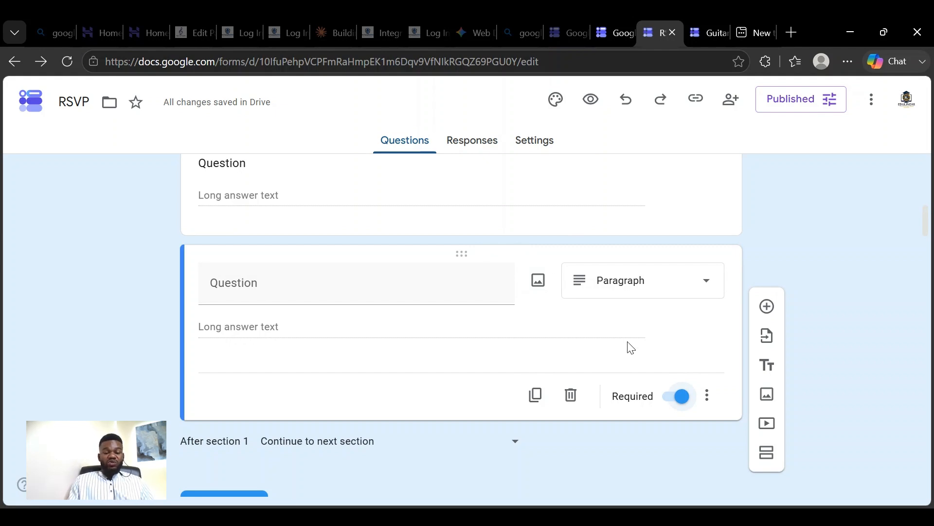
scroll(628, 350, down, 1)
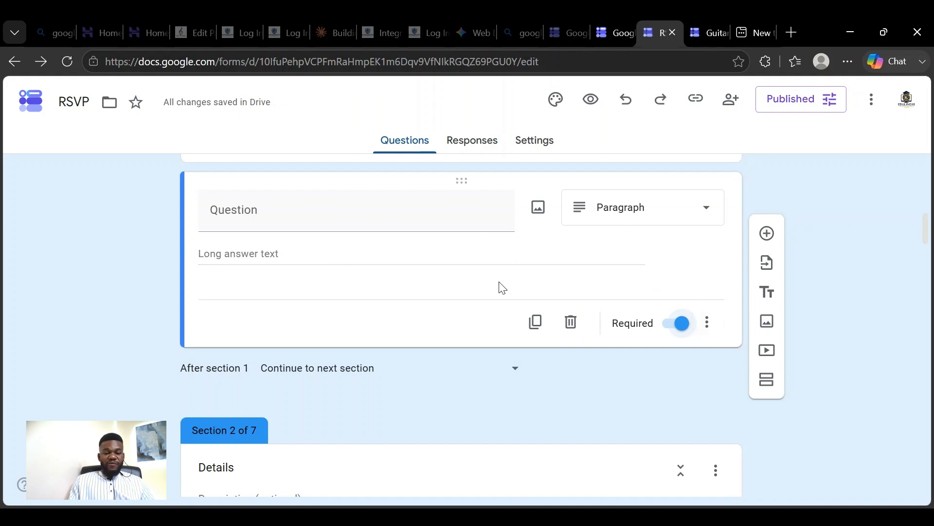
scroll(503, 288, down, 3)
scroll(503, 288, down, 2)
scroll(503, 289, up, 5)
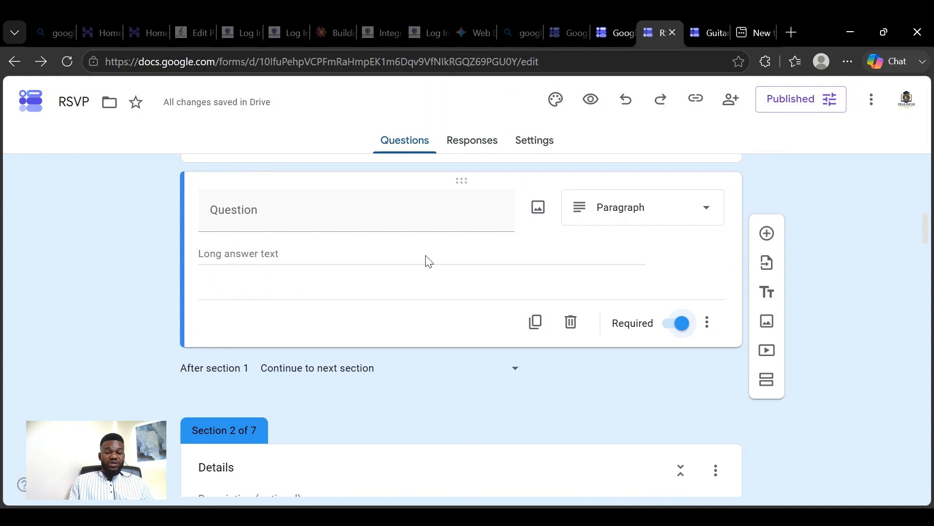
- Make the last question in section 1 optional and title it "Age"
click(314, 218)
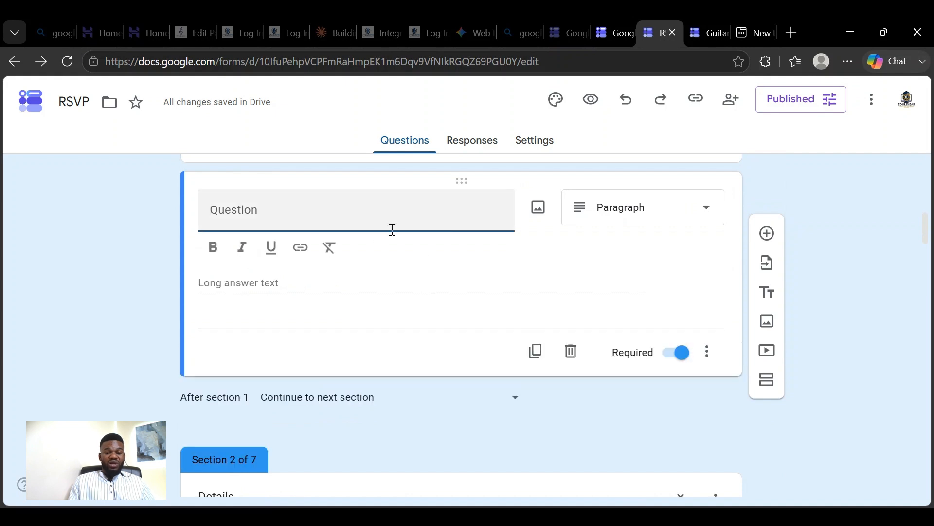
click(677, 359)
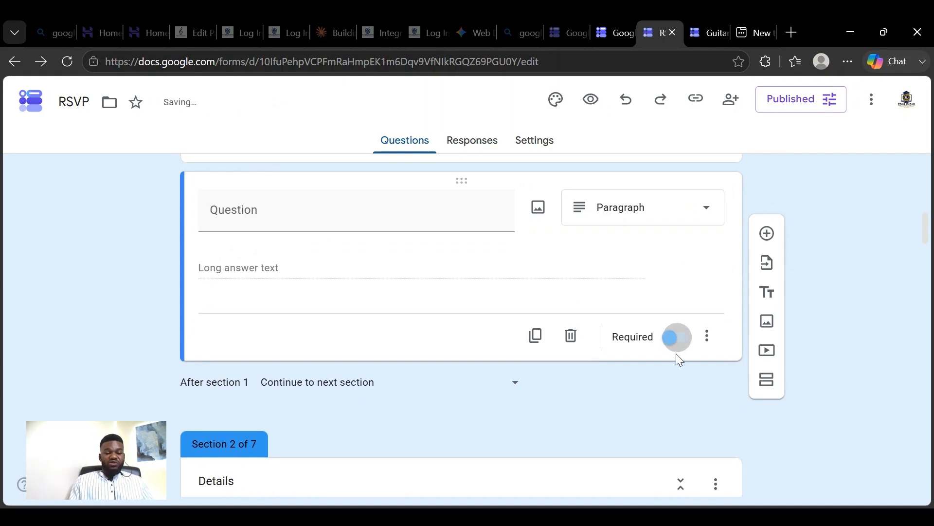
click(294, 220)
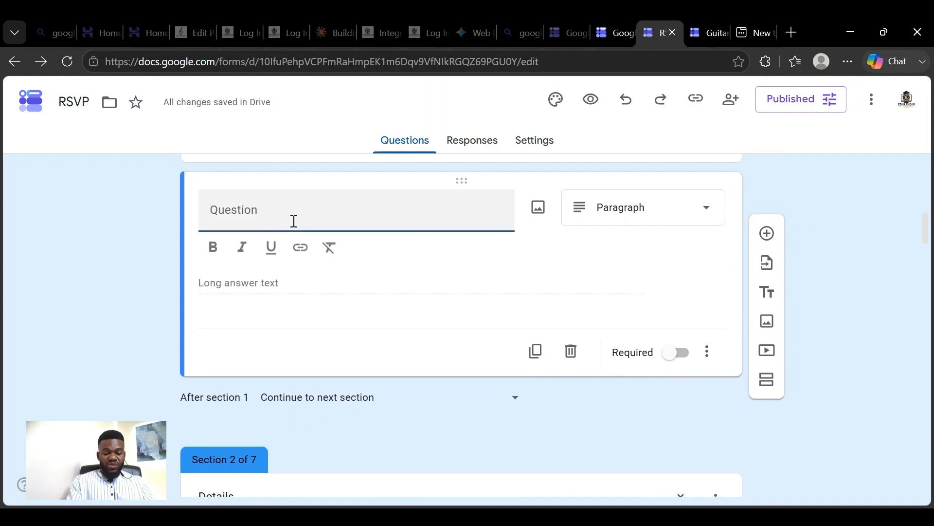
text(A)
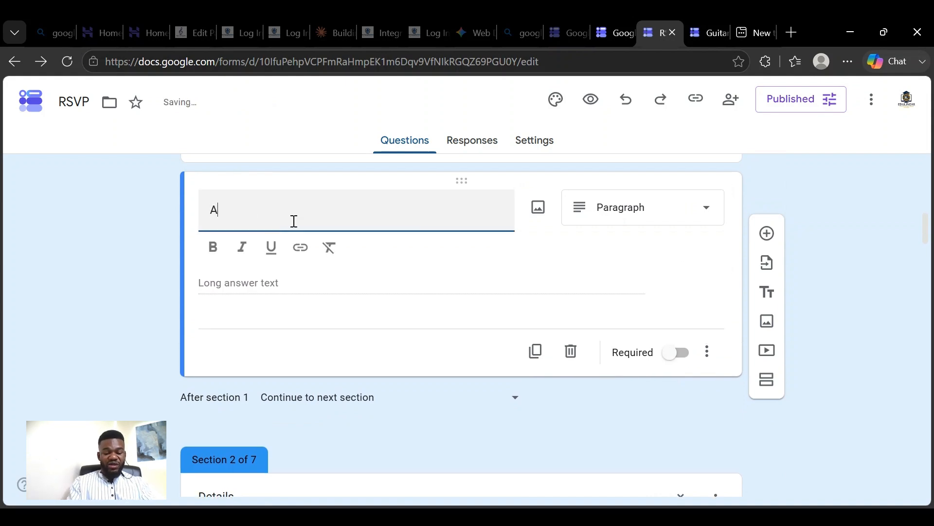
text(g4e)
key(BackSpace)
key(BackSpace)
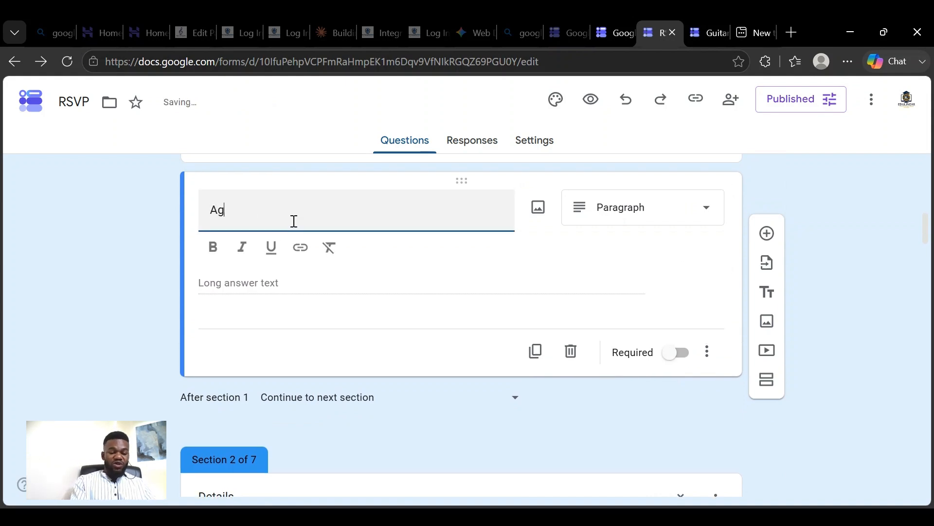
click(412, 291)
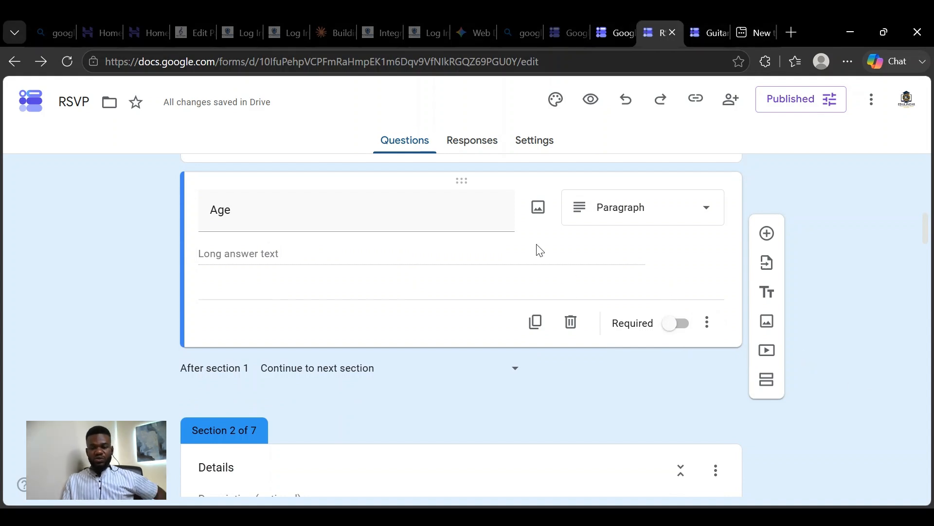
- Look through the questions and layout of the form's sections from section 2 onward
scroll(537, 247, down, 8)
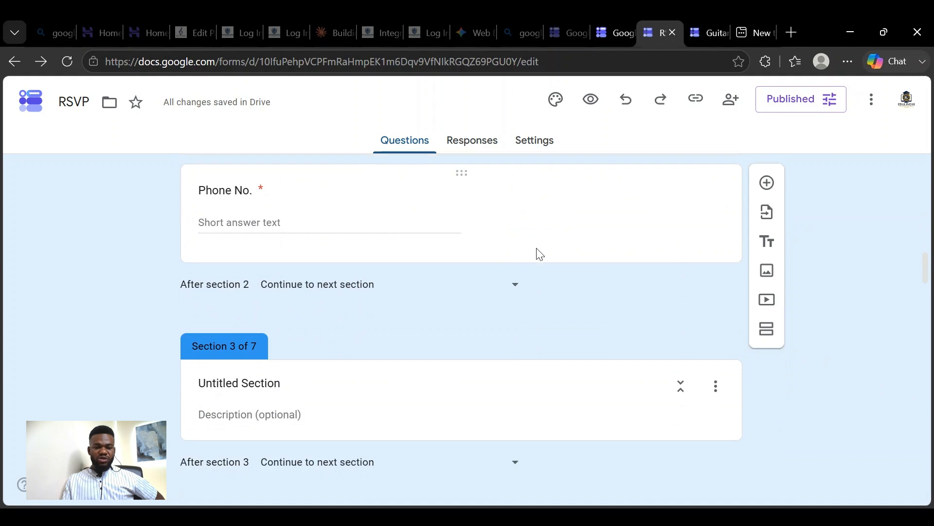
scroll(540, 254, down, 6)
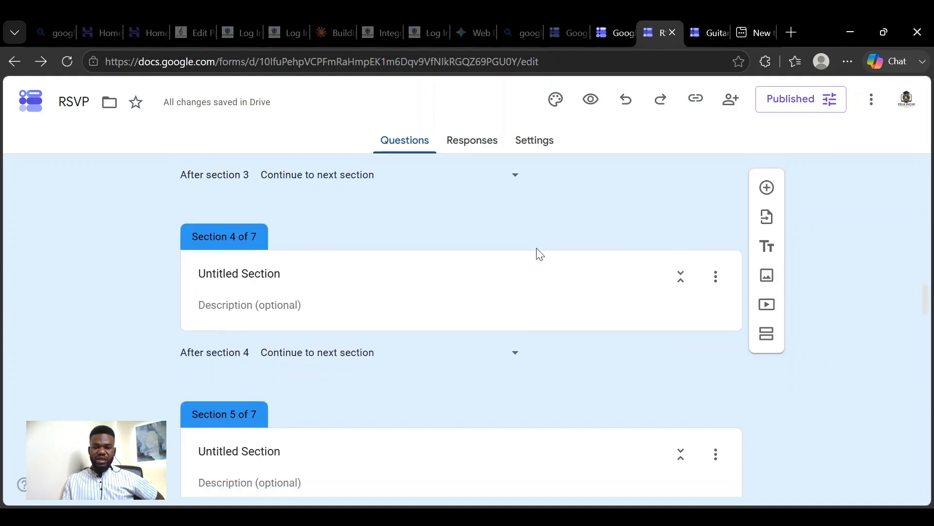
scroll(538, 252, down, 6)
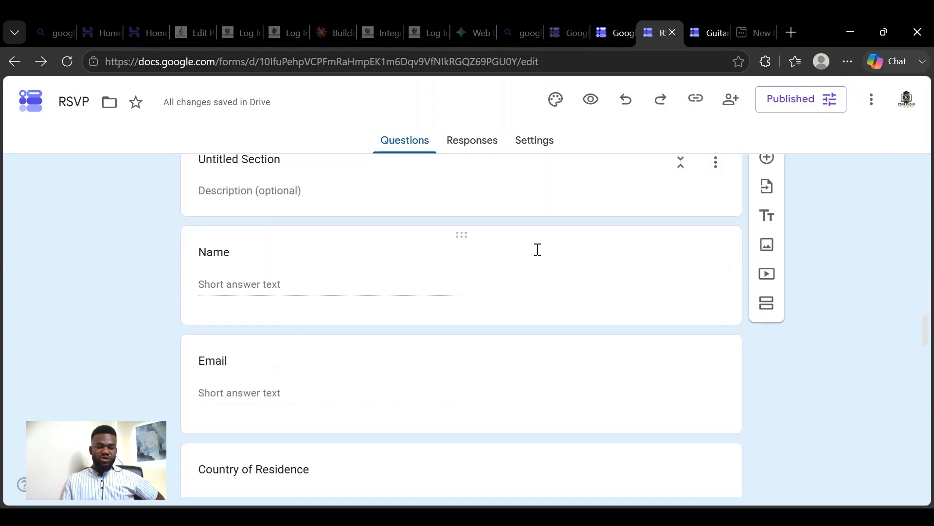
scroll(540, 253, down, 2)
scroll(542, 255, up, 3)
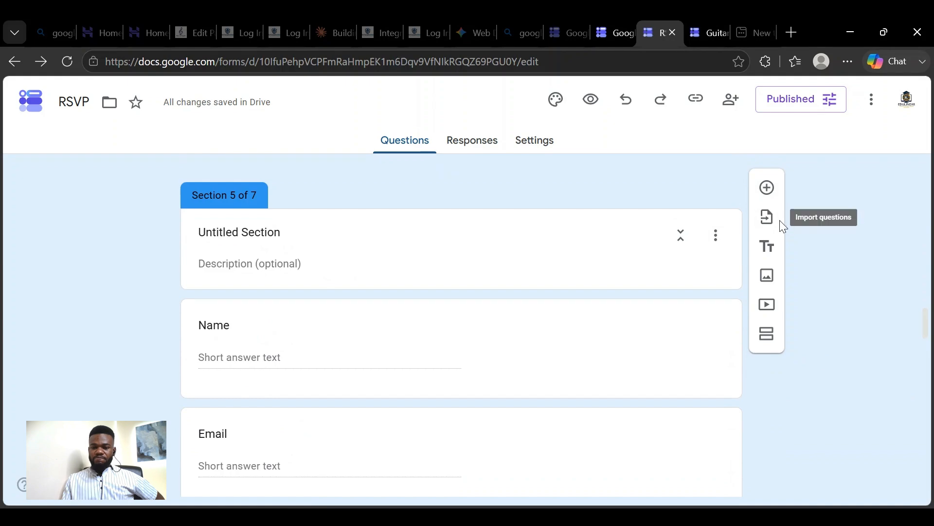
scroll(647, 236, up, 13)
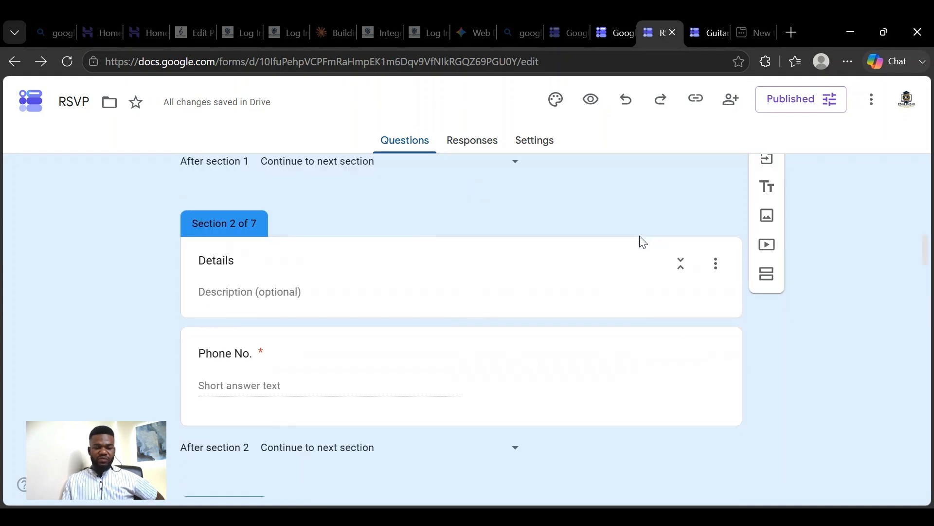
scroll(639, 236, down, 2)
scroll(640, 234, up, 1)
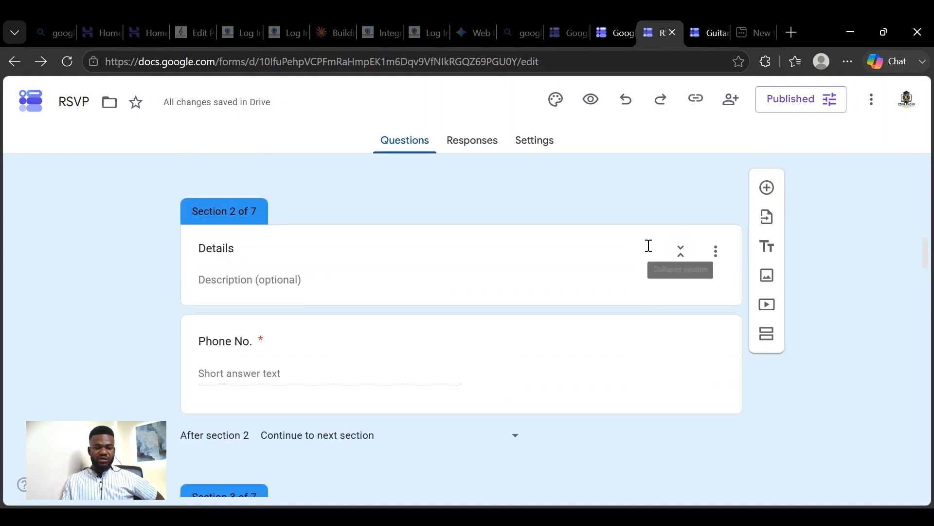
- Change the answer type of the Phone No. question in section 2 to Multiple choice
scroll(607, 299, down, 2)
click(575, 293)
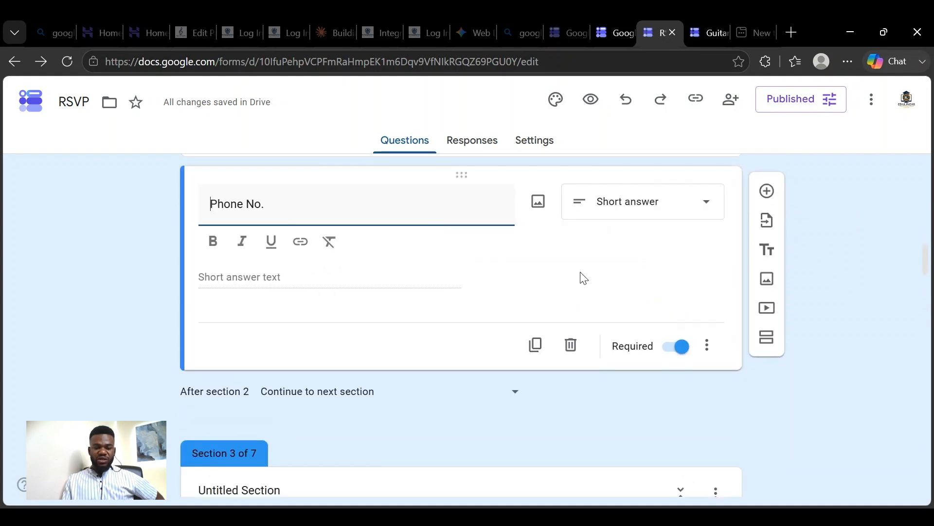
click(712, 215)
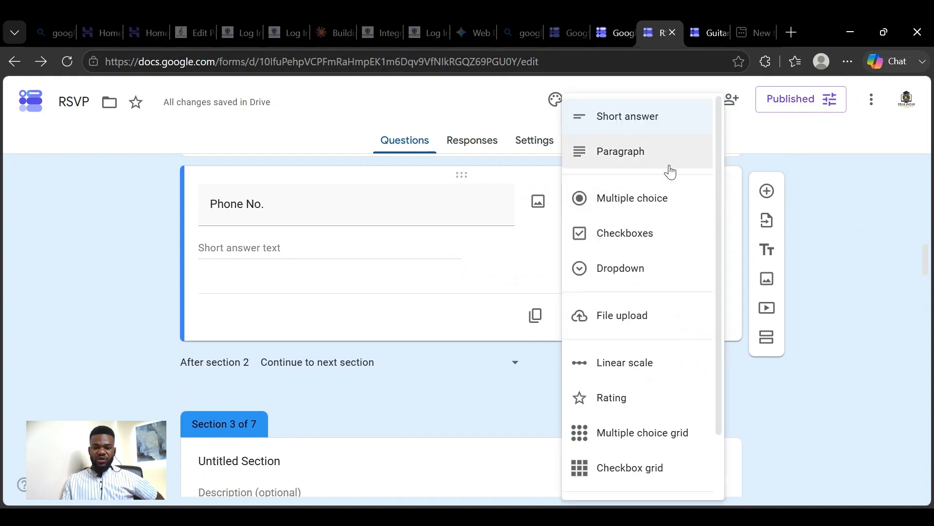
click(671, 209)
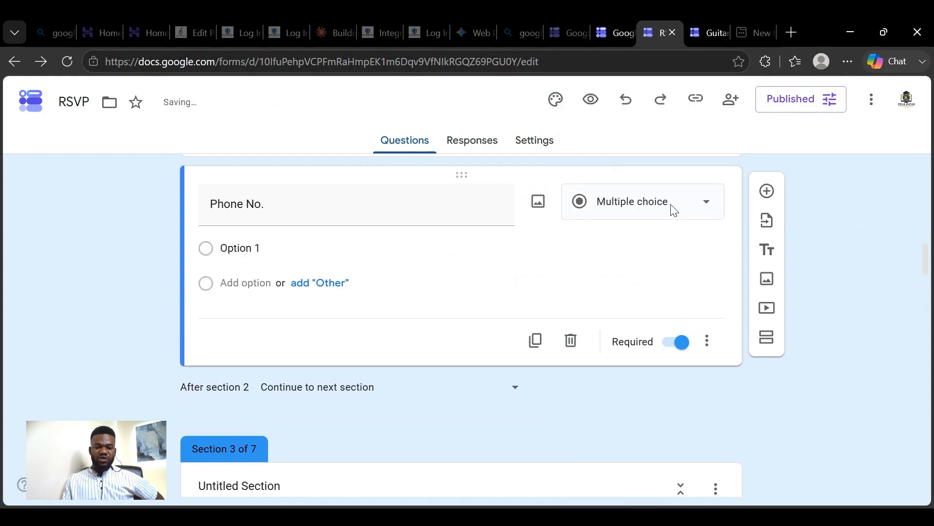
click(354, 250)
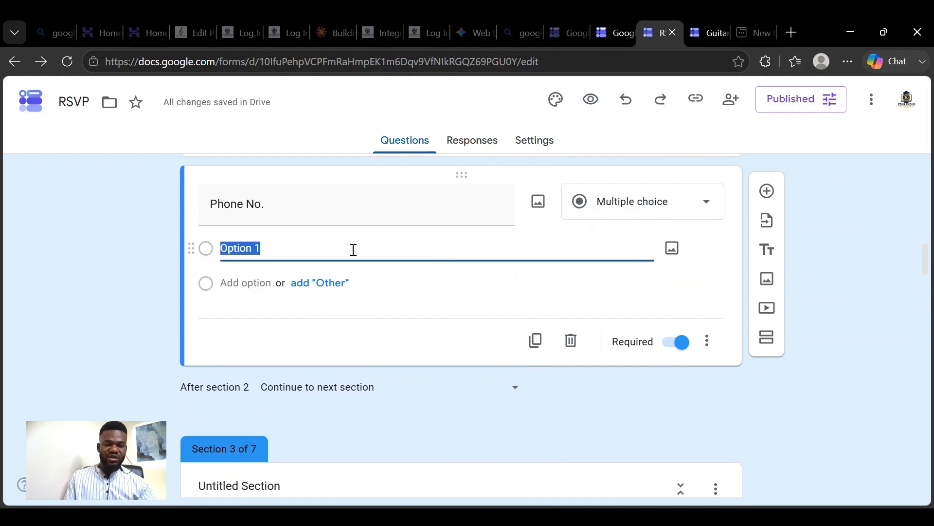
click(306, 205)
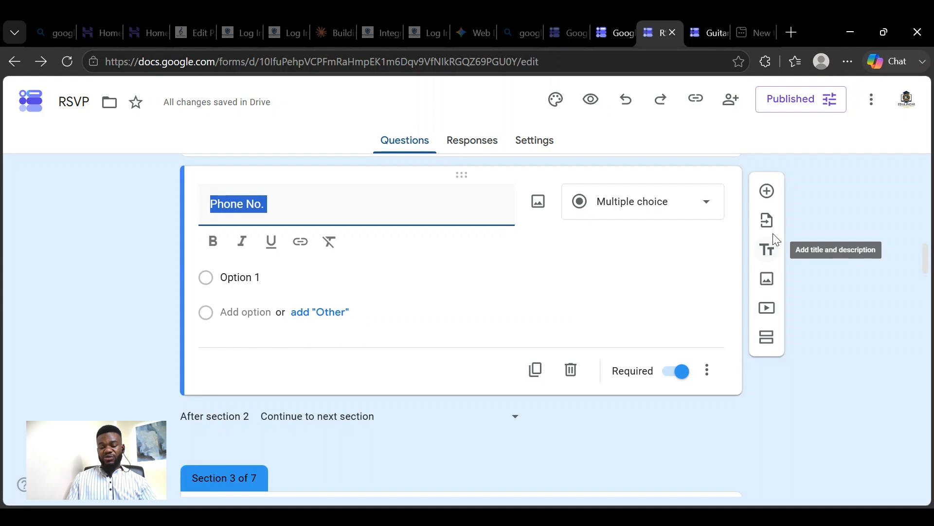
- Add a blank multiple-choice question below Phone No. in section 2 and duplicate it
click(768, 192)
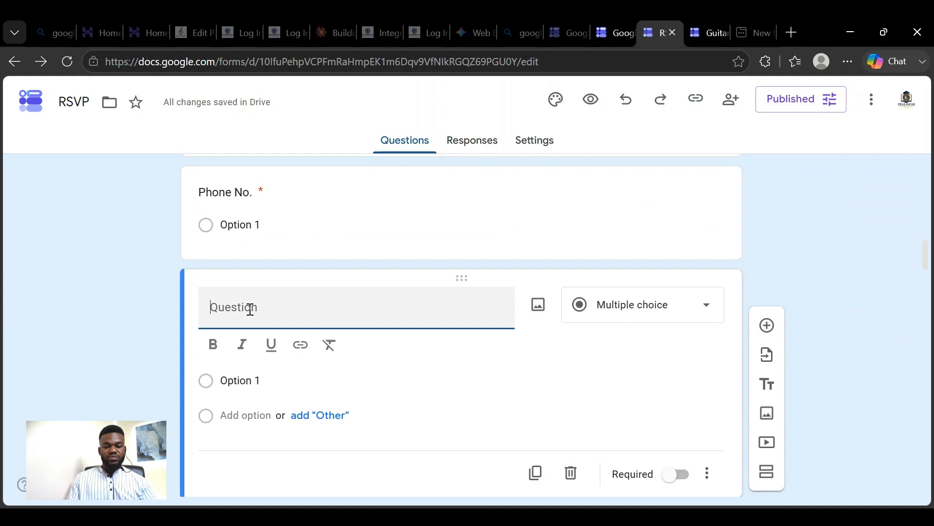
scroll(380, 307, down, 1)
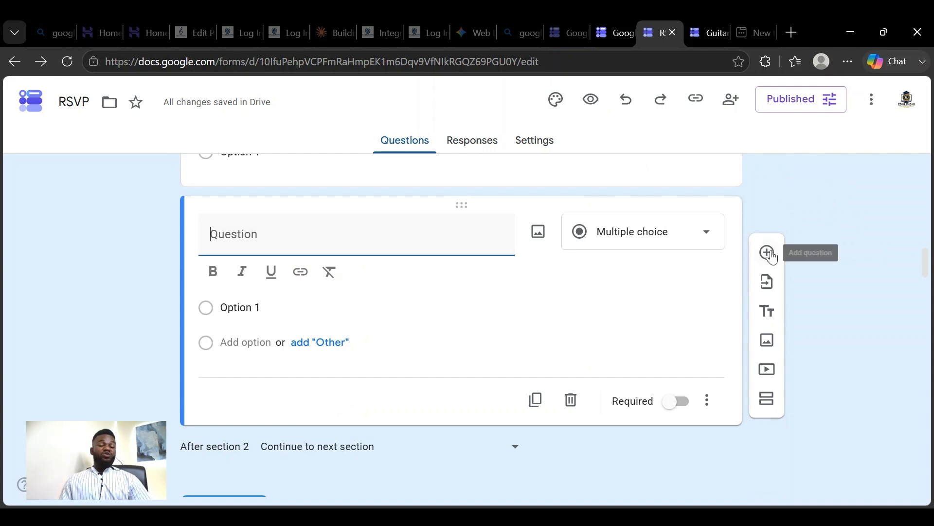
click(536, 401)
scroll(340, 256, up, 2)
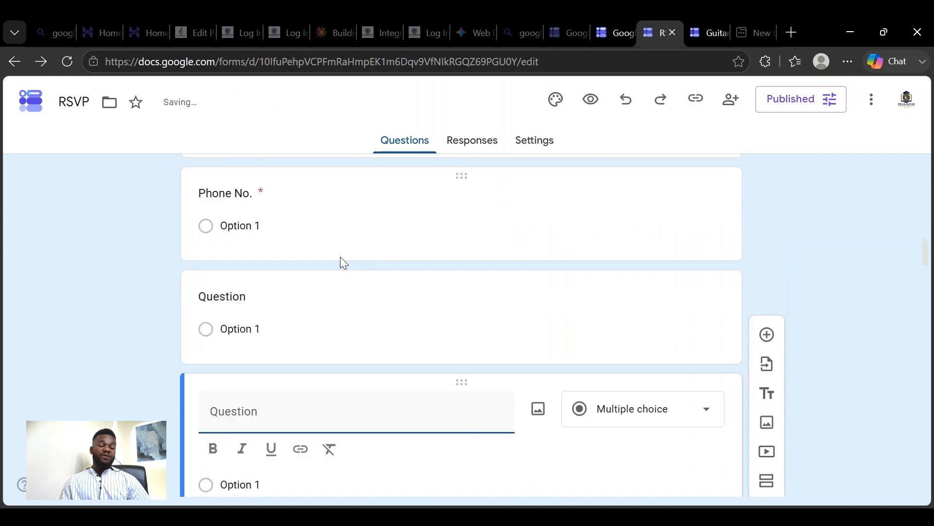
scroll(341, 256, down, 5)
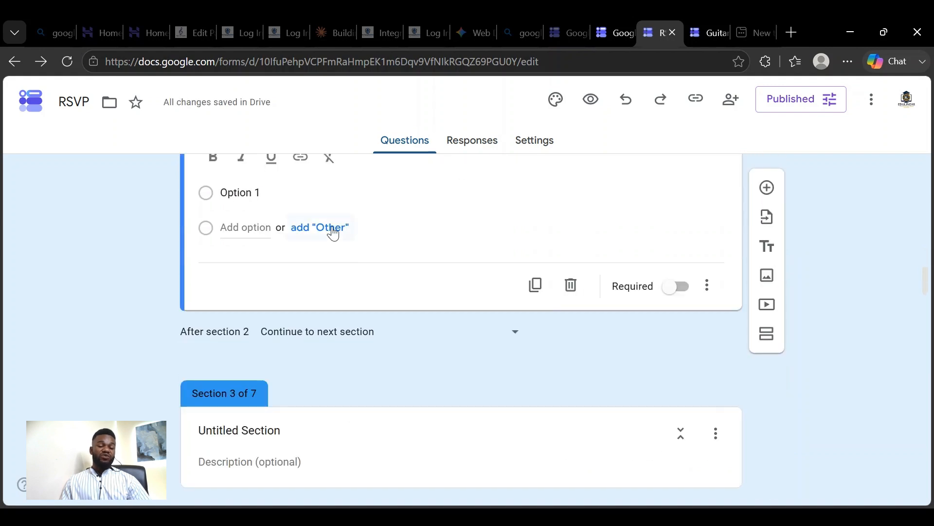
scroll(330, 231, up, 3)
click(310, 263)
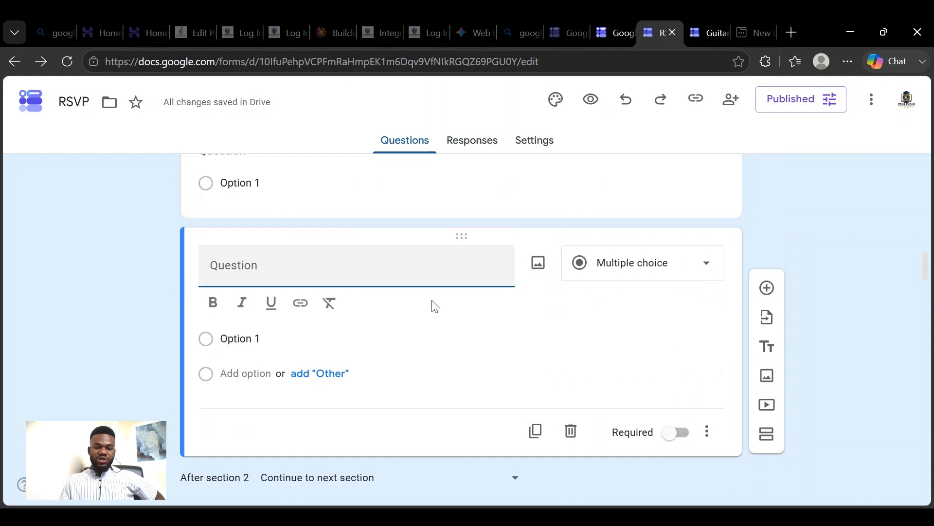
click(261, 338)
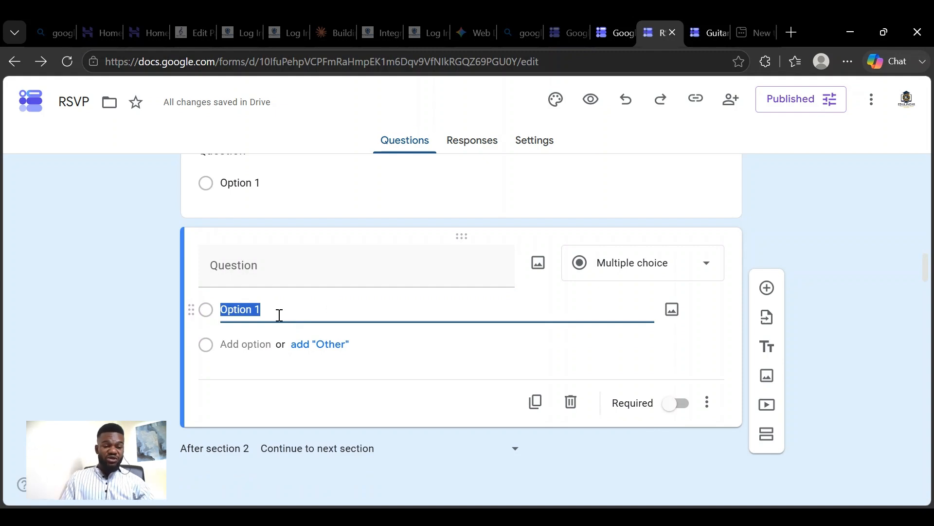
click(280, 260)
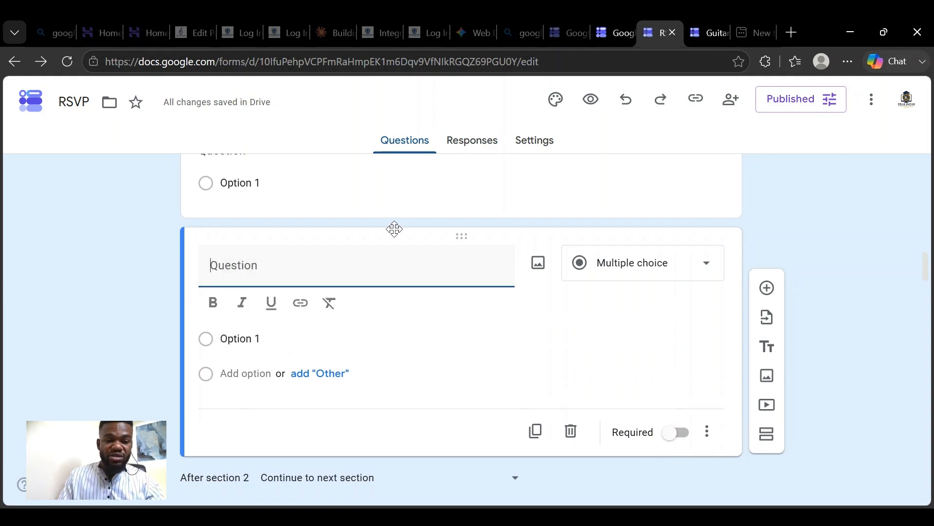
- Clear the title of the Age question at the end of section 1
scroll(415, 234, up, 10)
scroll(417, 233, down, 2)
scroll(413, 231, down, 3)
scroll(404, 228, up, 3)
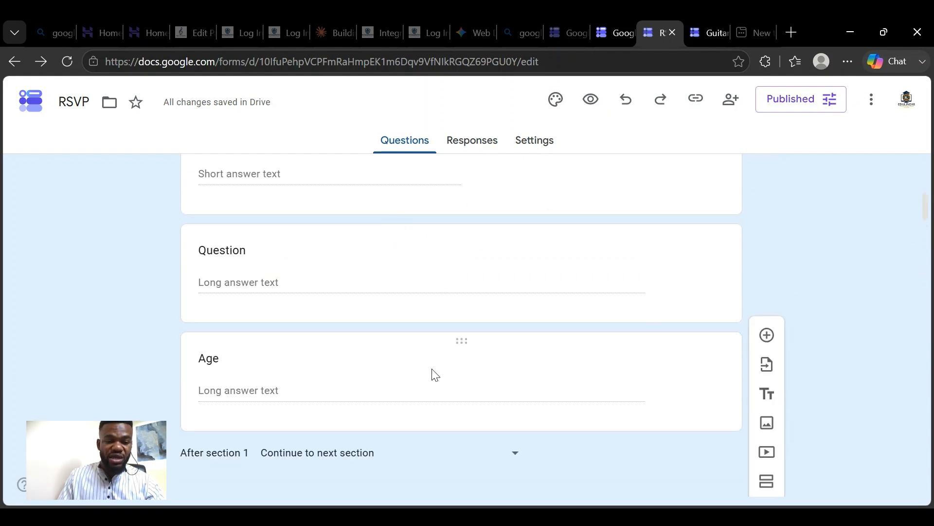
click(191, 388)
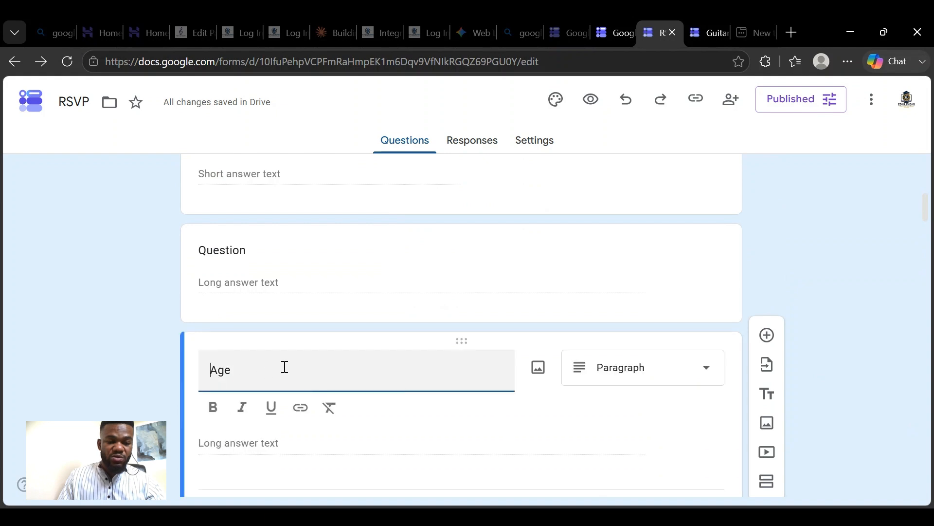
drag(269, 295, 184, 288)
scroll(388, 232, up, 6)
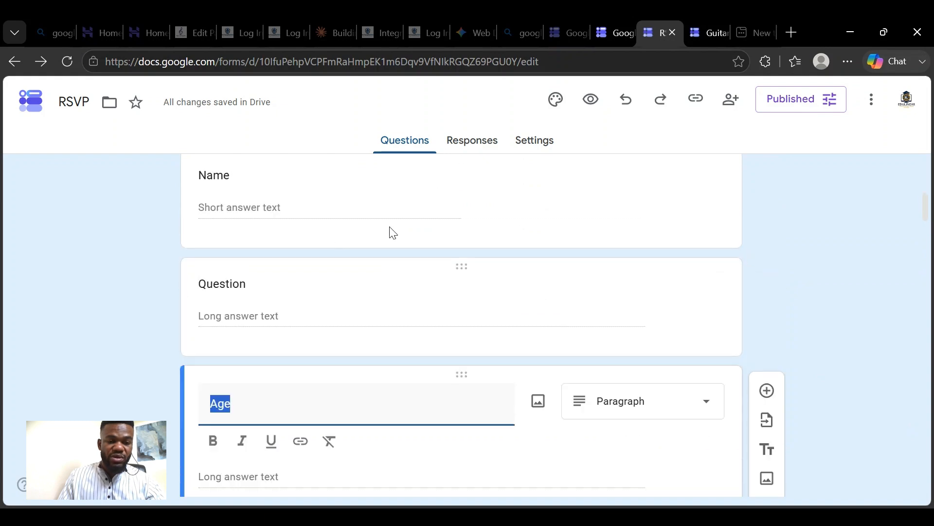
scroll(382, 231, down, 8)
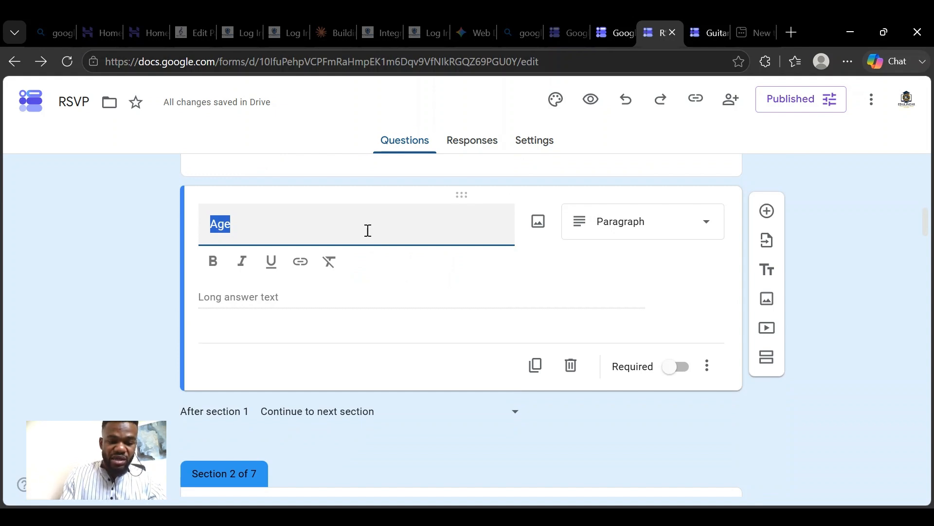
key(BackSpace)
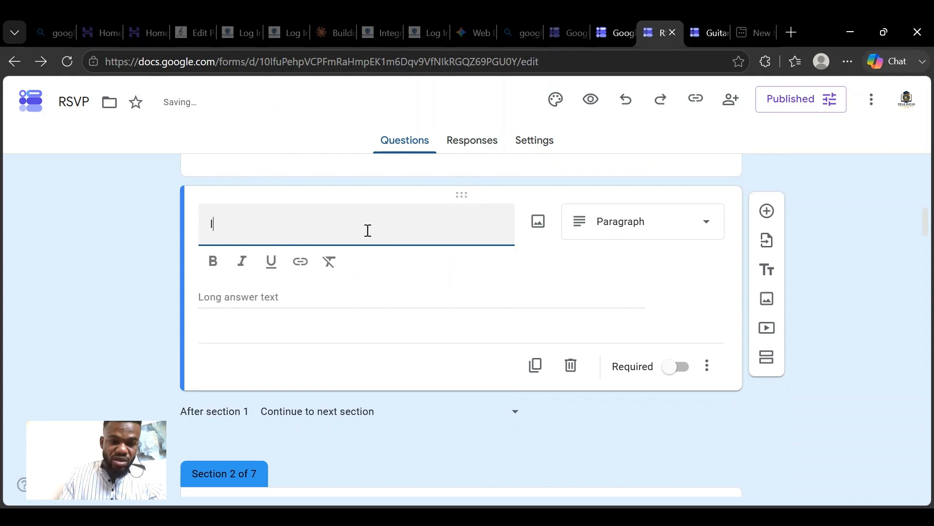
text(I'm C)
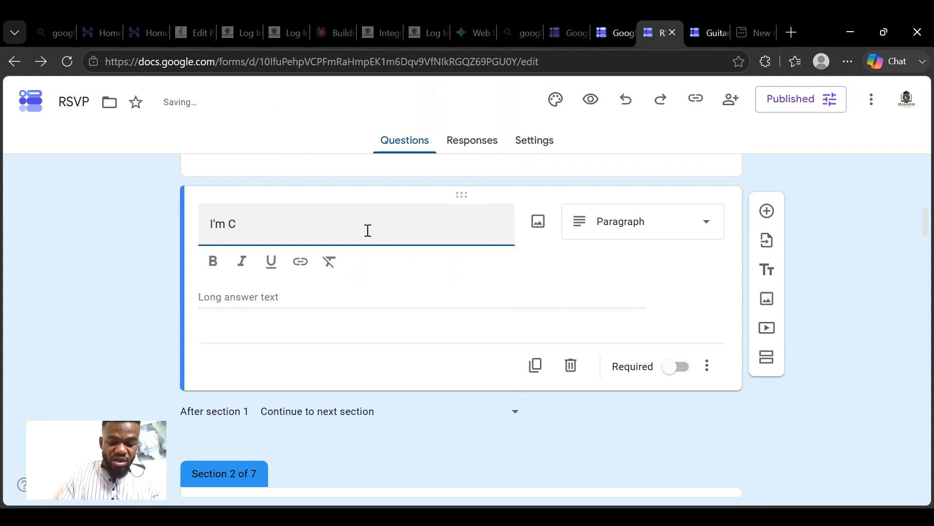
text(am)
key(BackSpace)
key(BackSpace)
text(o)
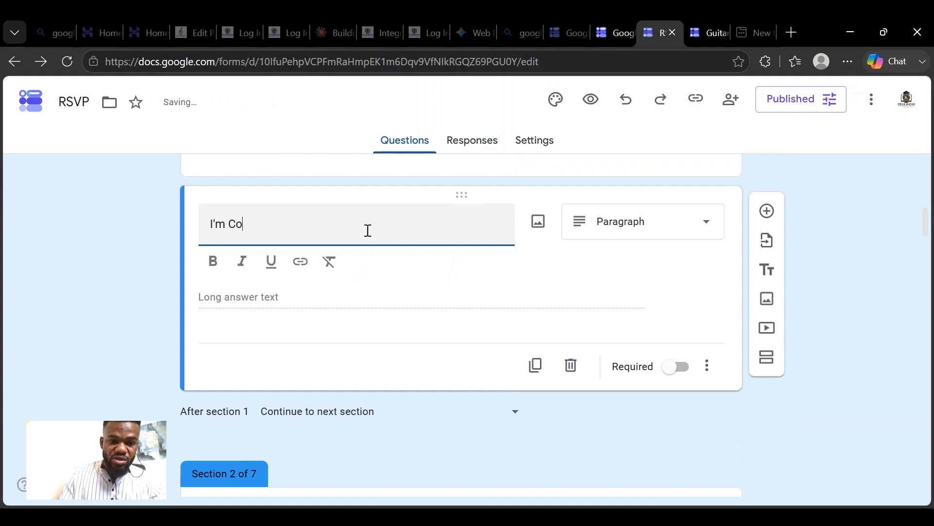
key(BackSpace)
key(BackSpace)
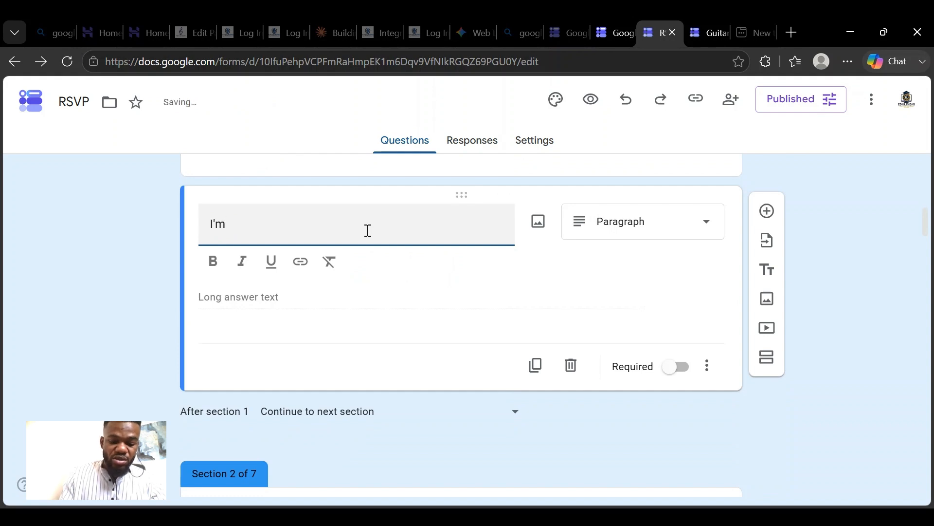
key(BackSpace)
key(BackSpace)
key(BackSpace)
text(A)
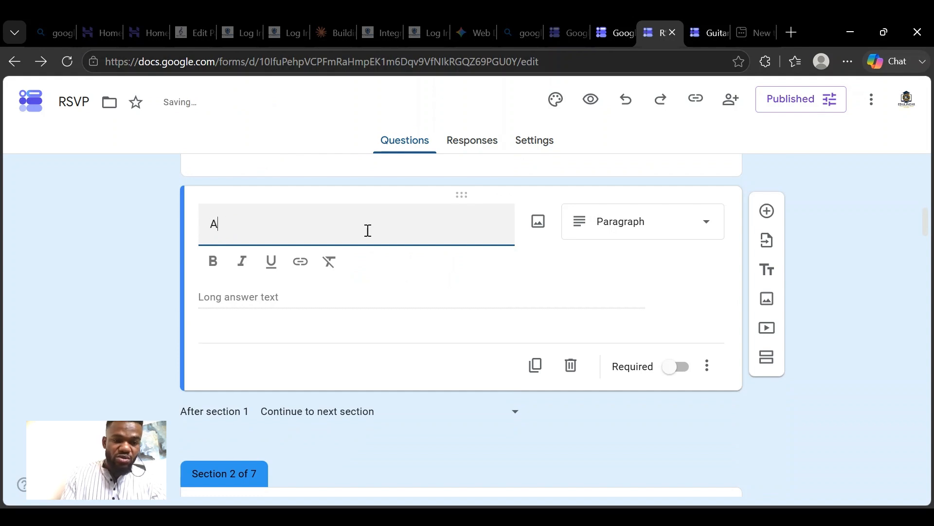
key(BackSpace)
text(a)
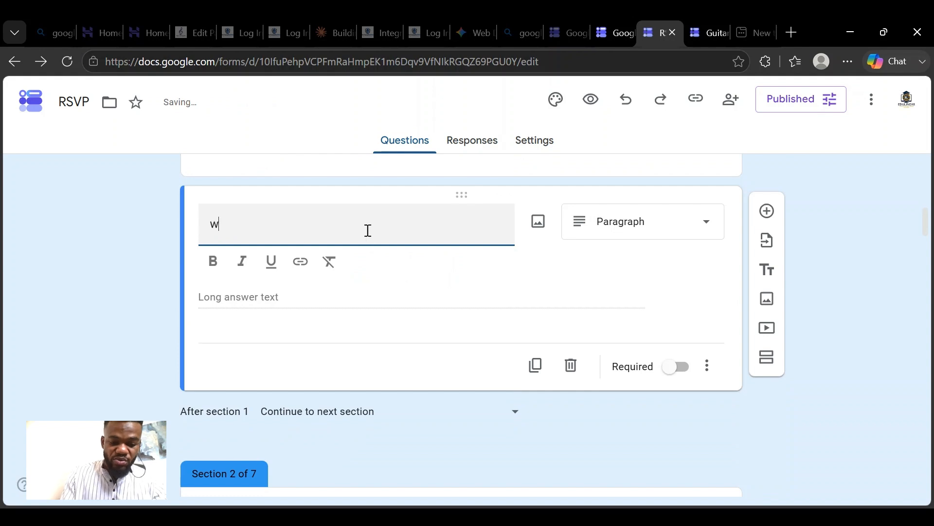
key(BackSpace)
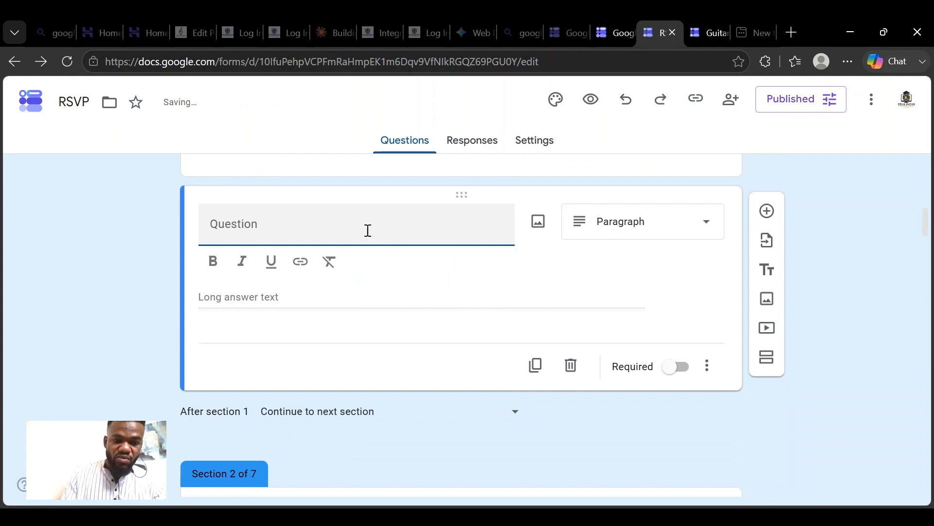
text(W)
key(BackSpace)
- Title the blank paragraph question at the end of section 1 "Will you be coming alone?"
text(Wi)
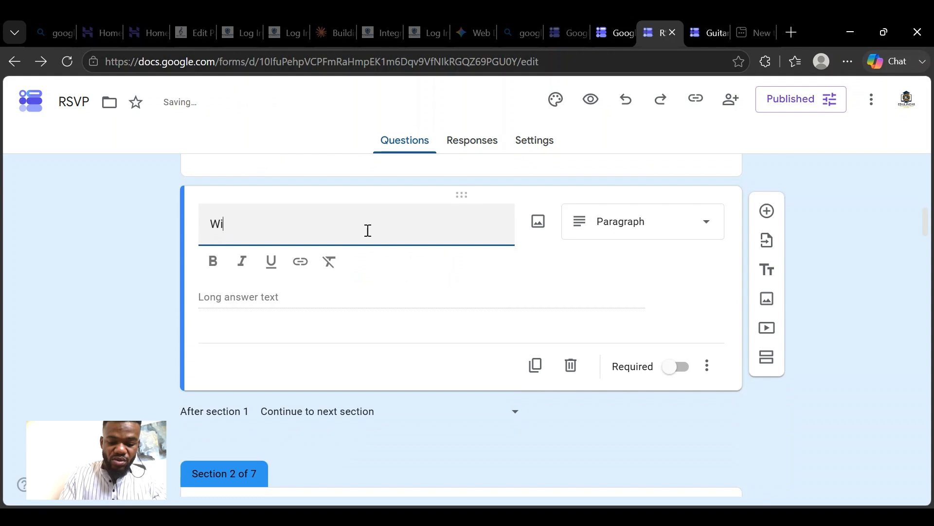
text(ll you be)
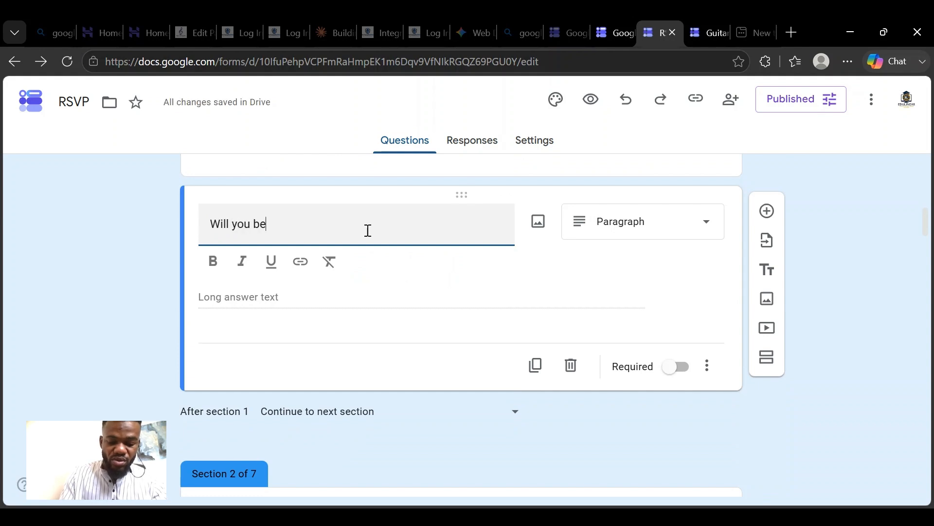
text( commin)
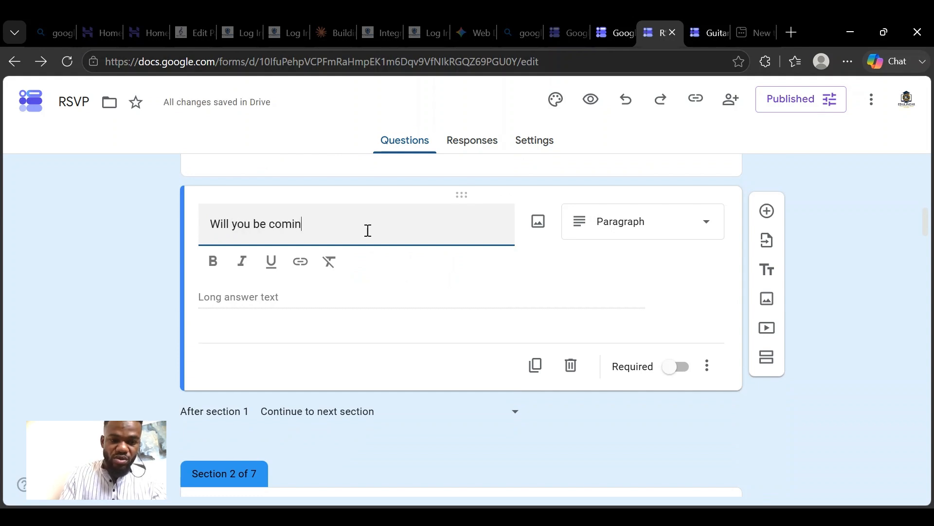
text(g alone)
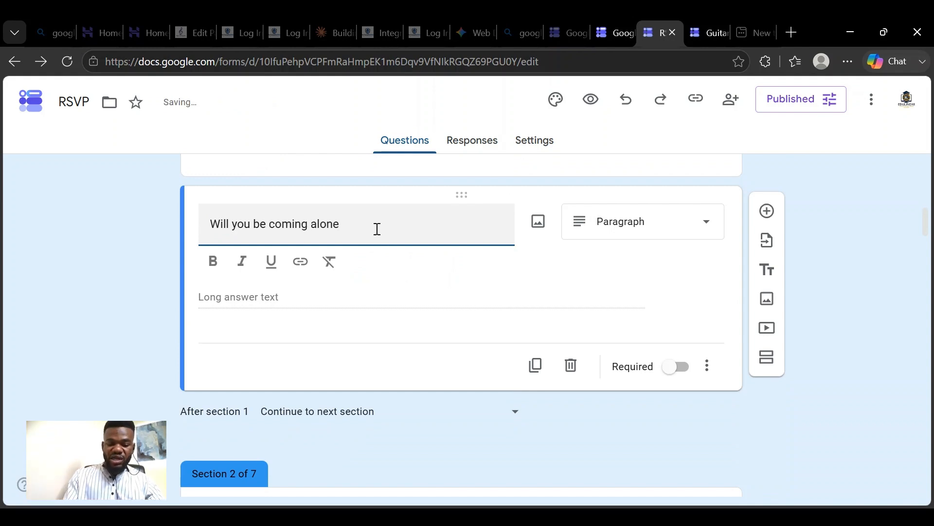
text(?)
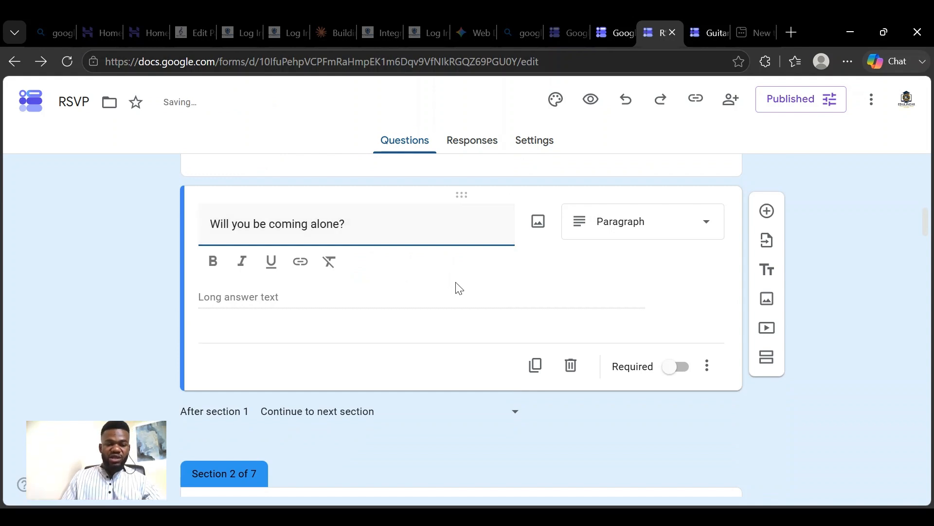
click(355, 305)
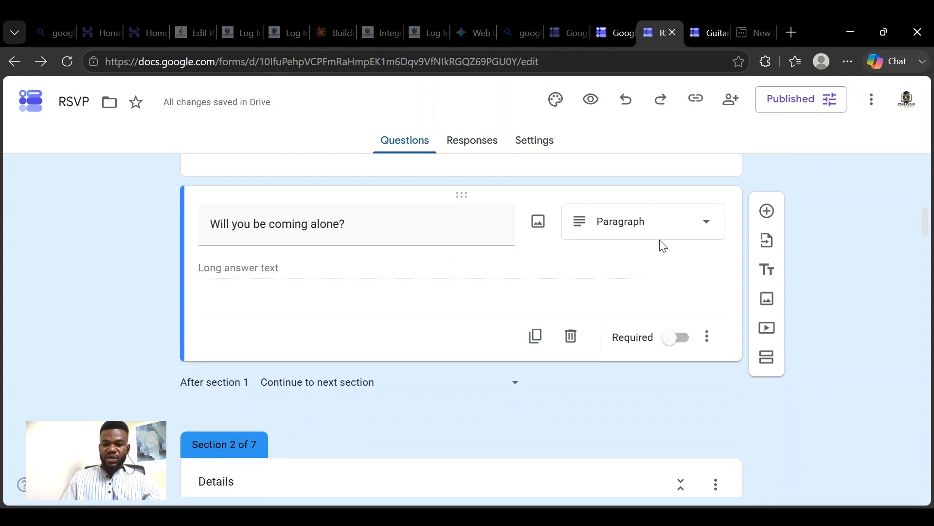
- Change the "Will you be coming alone?" question to Multiple choice with the options Yes and No
click(698, 224)
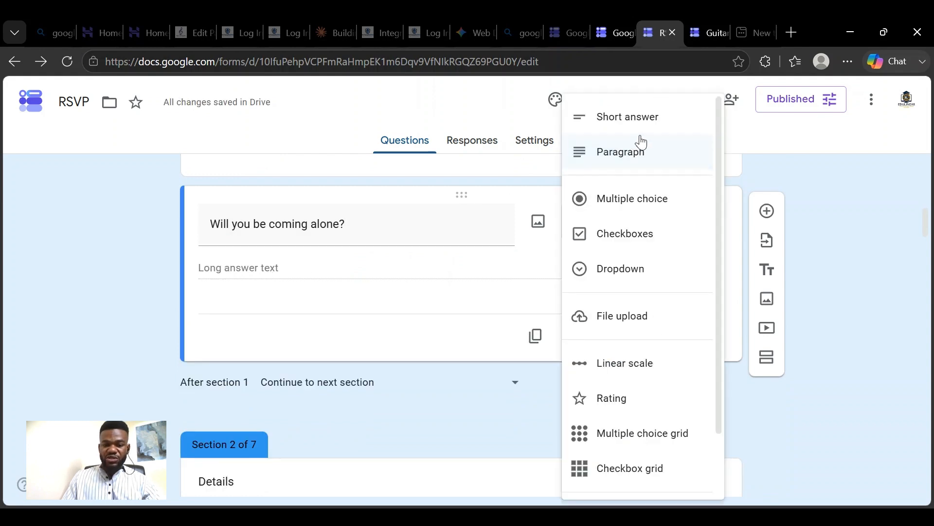
click(651, 197)
click(258, 266)
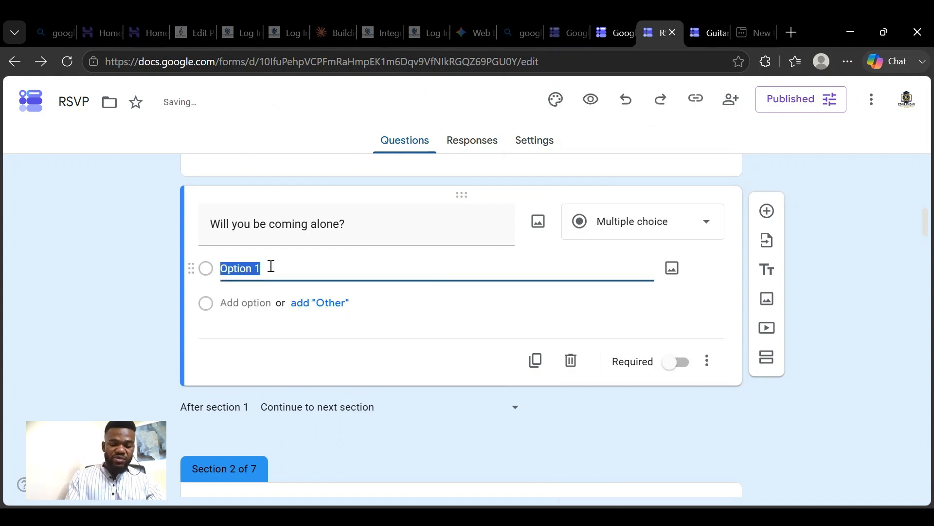
text(Yes)
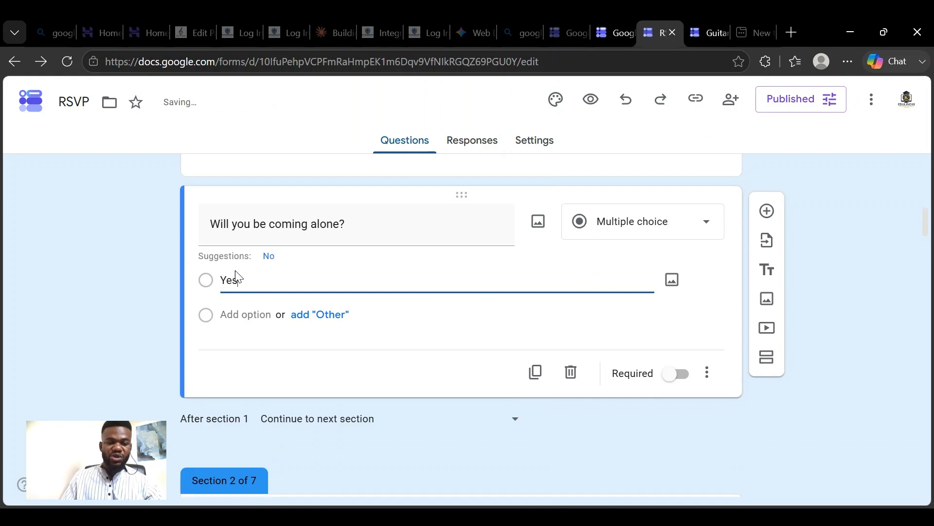
click(233, 315)
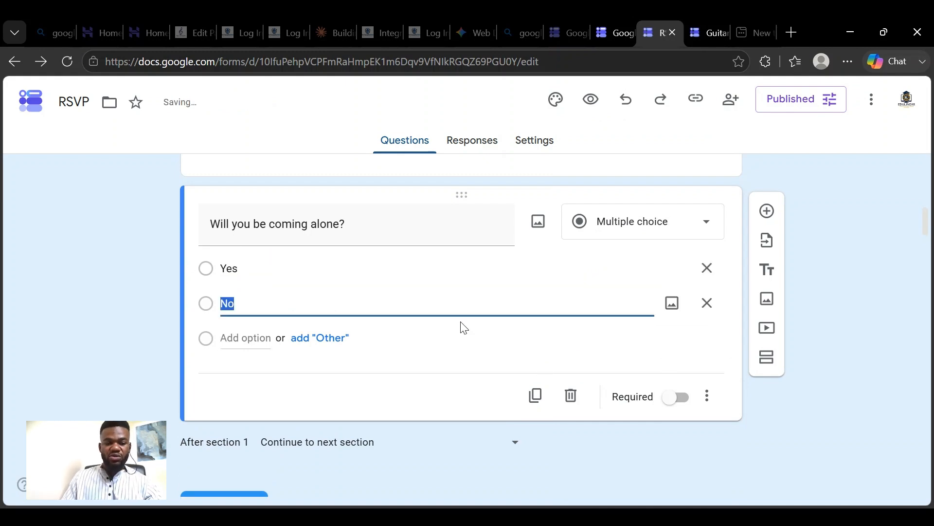
click(436, 310)
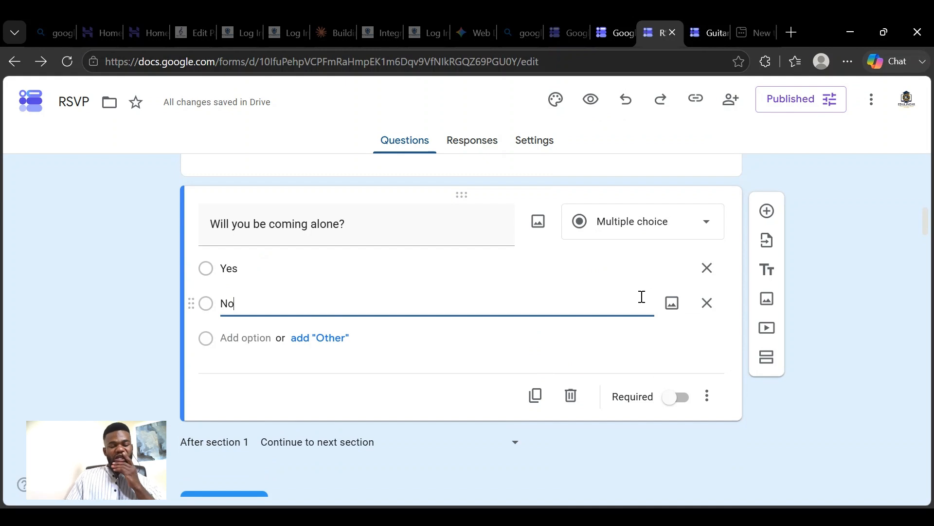
scroll(594, 306, down, 4)
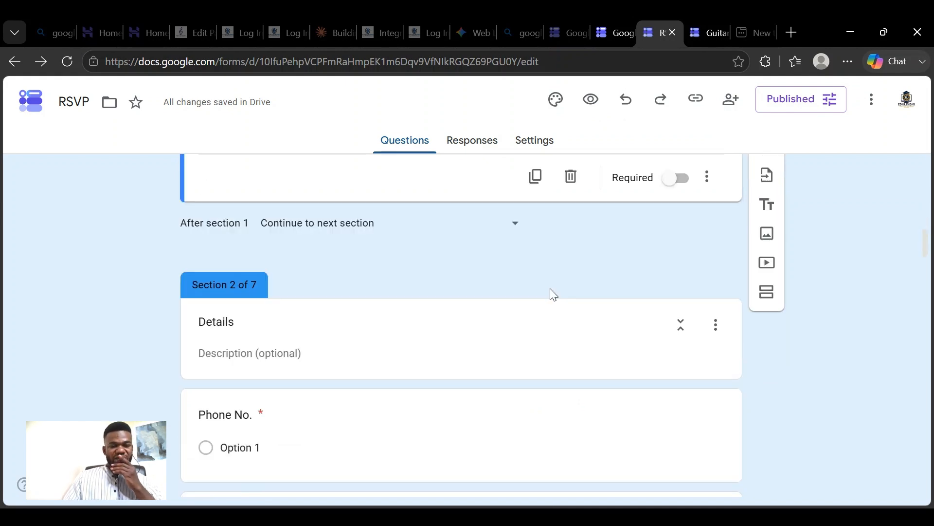
scroll(290, 284, down, 2)
scroll(292, 280, up, 6)
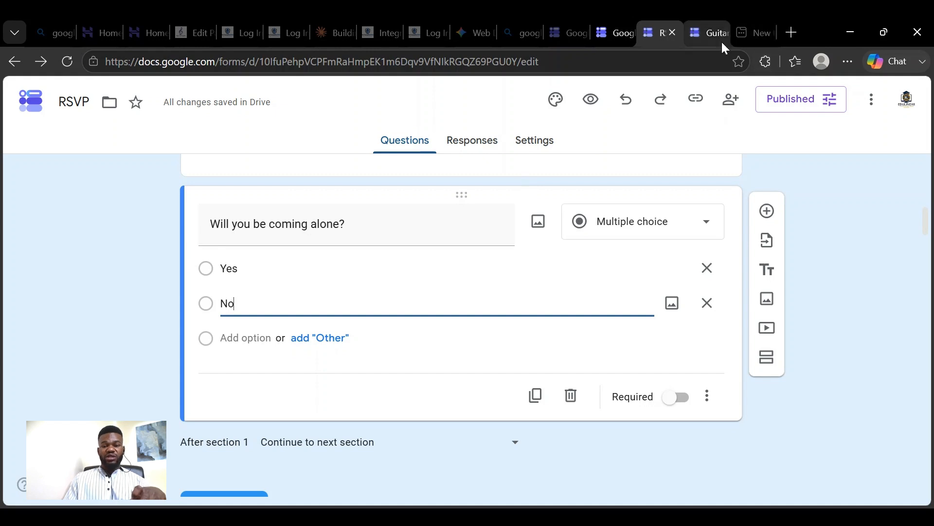
- Reload the form's open preview and test the "Will you be coming alone?" question by answering Yes
click(706, 29)
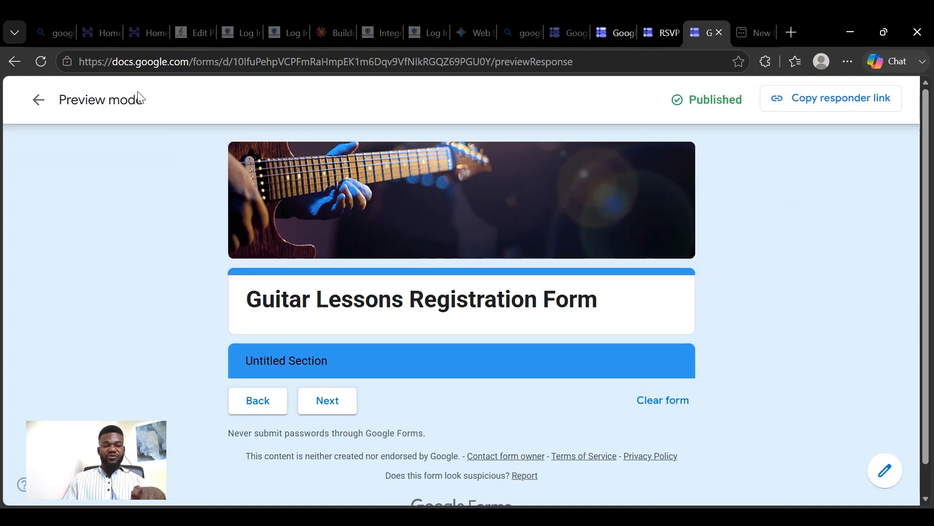
click(41, 62)
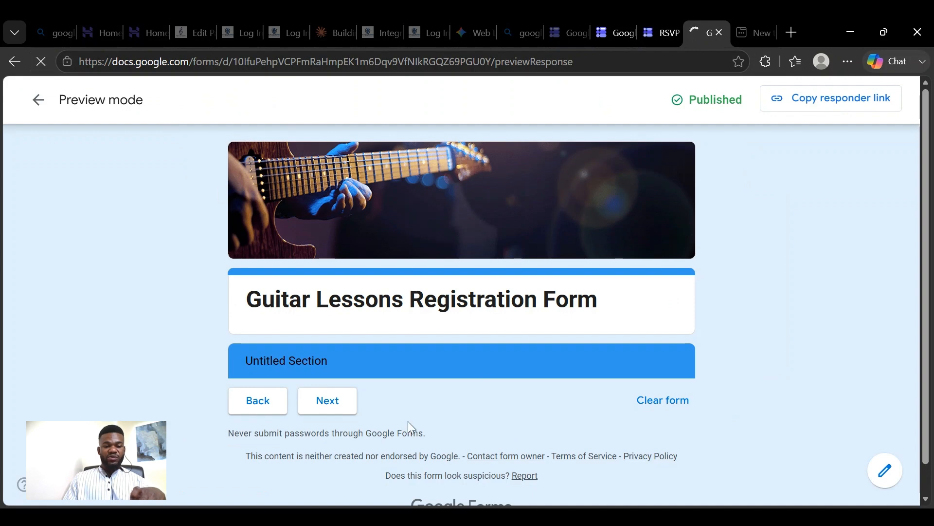
scroll(379, 351, down, 6)
scroll(387, 325, up, 3)
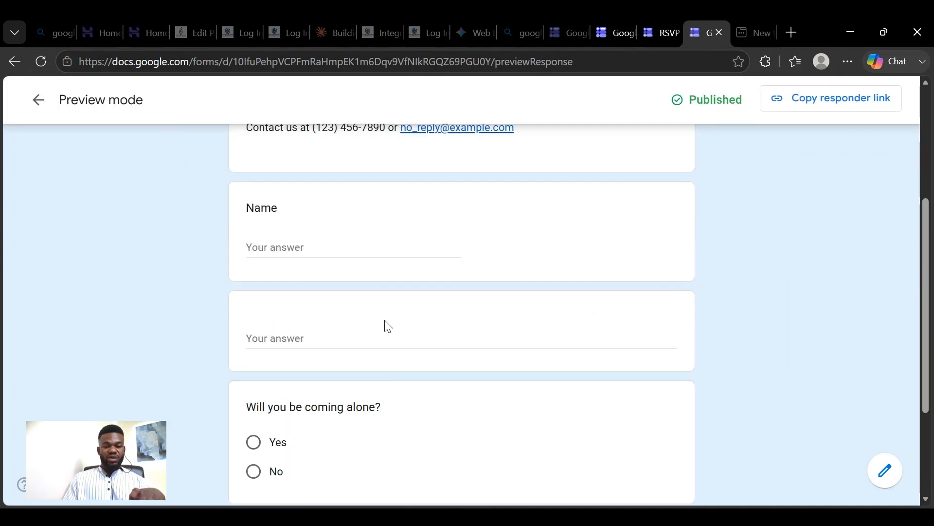
scroll(388, 326, down, 3)
scroll(375, 327, up, 3)
scroll(385, 411, down, 2)
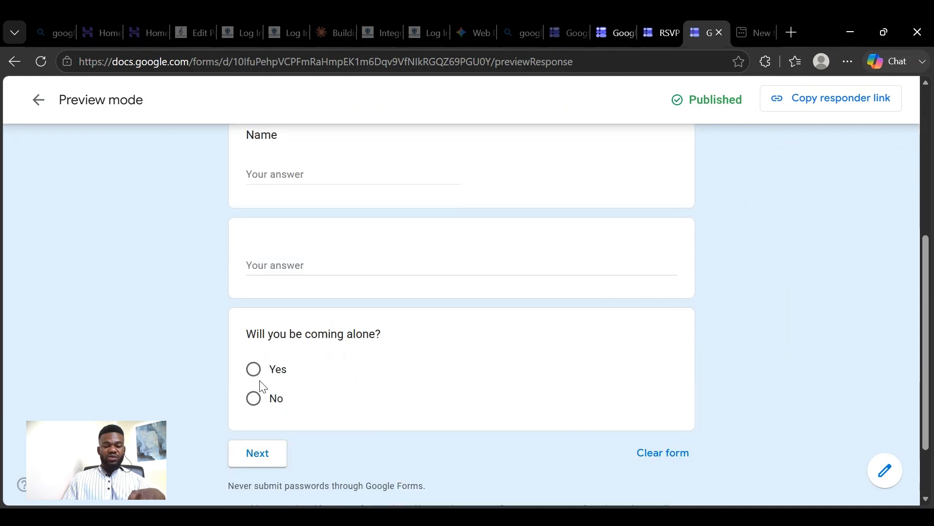
click(257, 375)
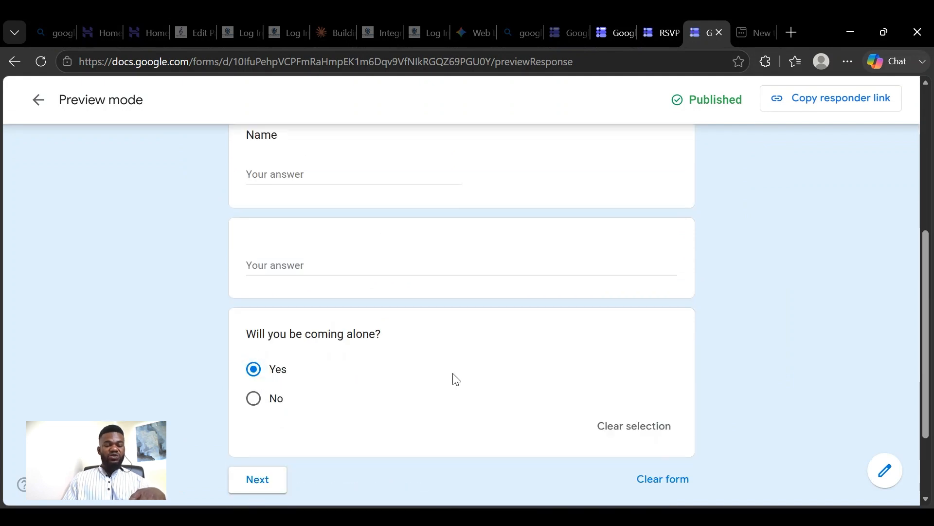
scroll(453, 377, down, 2)
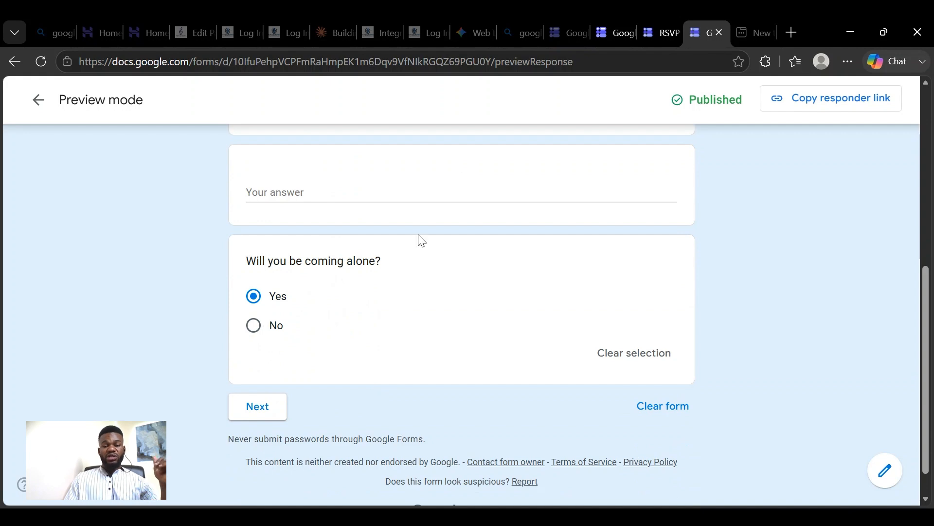
- Return to the RSVP form editor and enable "Go to section based on answer" for the "Will you be coming alone?" question
click(665, 34)
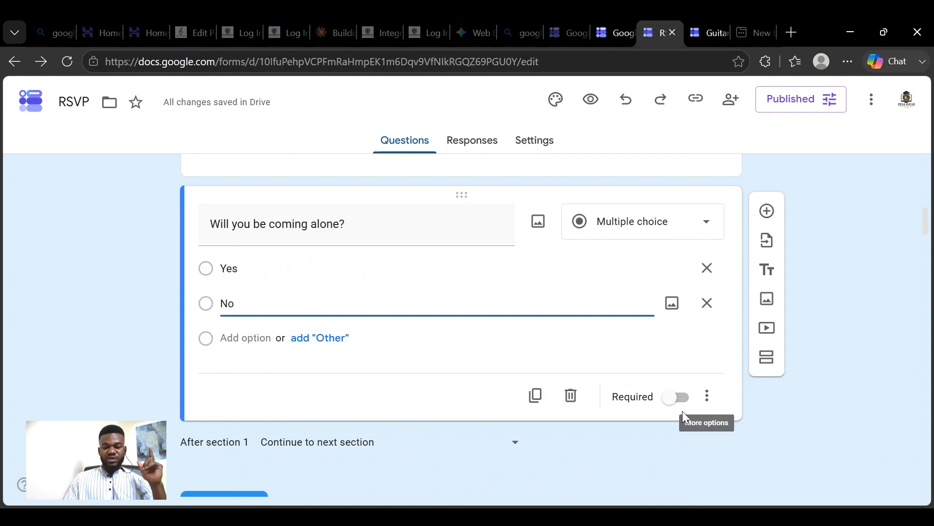
click(708, 404)
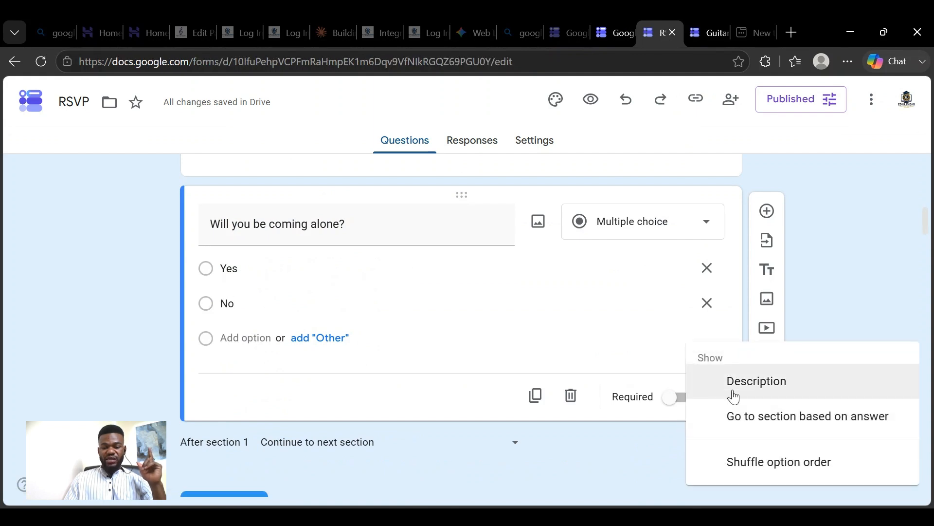
click(661, 417)
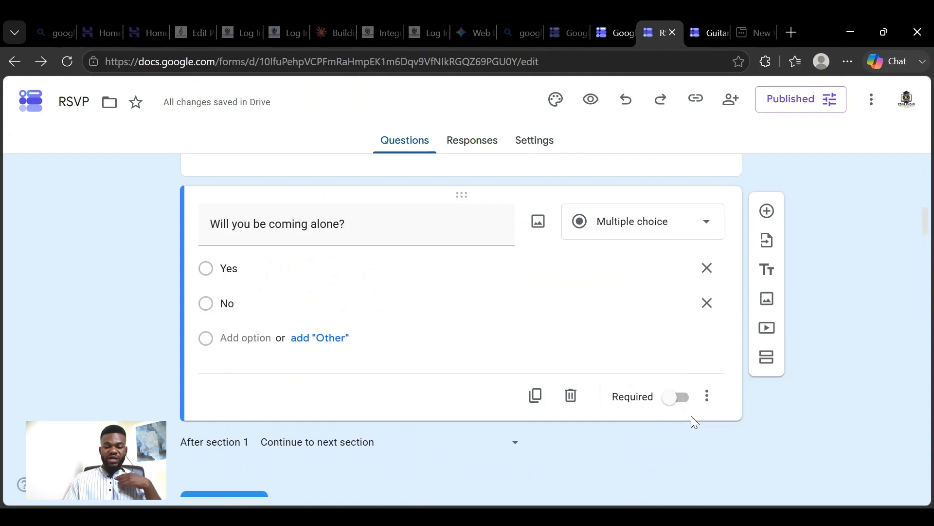
click(717, 405)
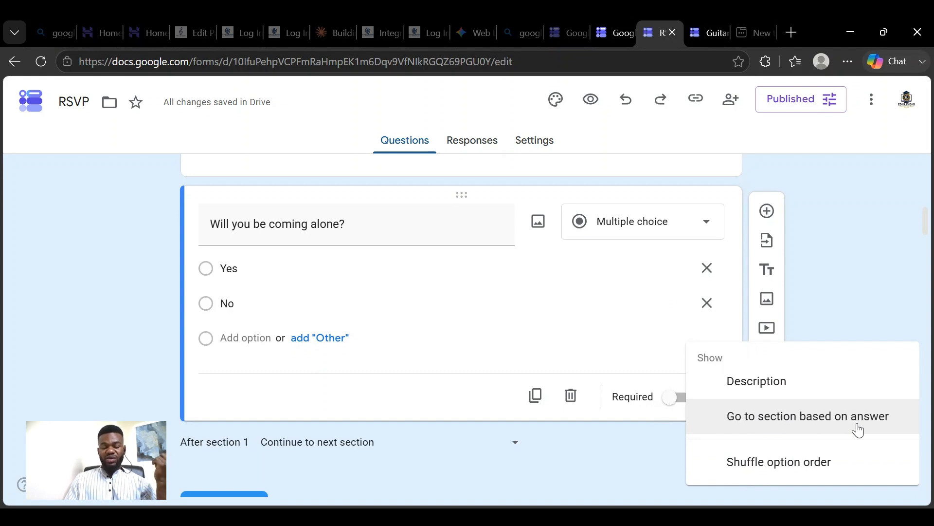
click(657, 442)
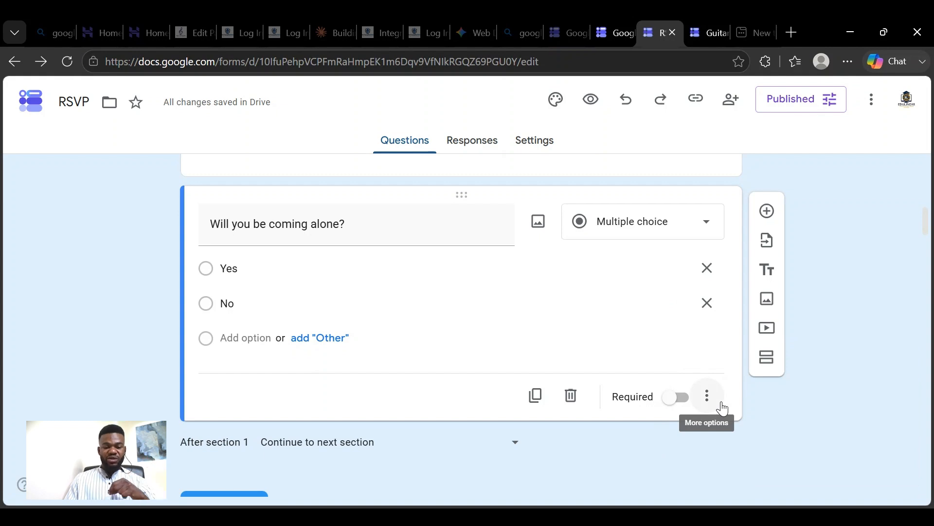
click(722, 408)
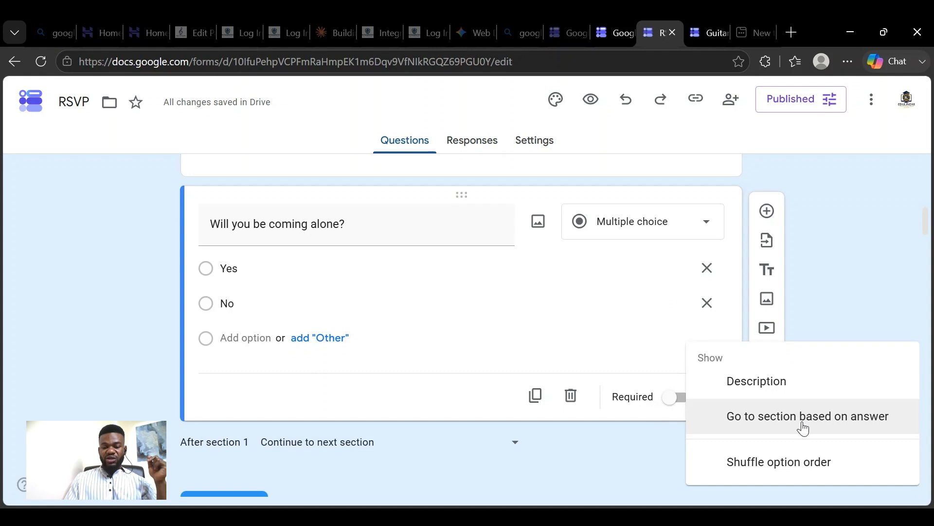
click(803, 428)
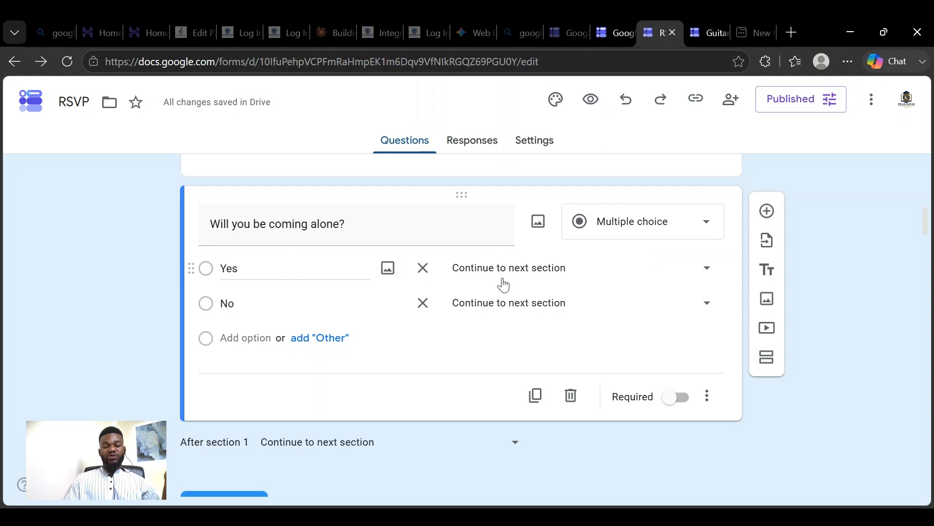
- Review the form's sections from section 1 through section 7 and return to the "Will you be coming alone?" question
scroll(483, 350, down, 2)
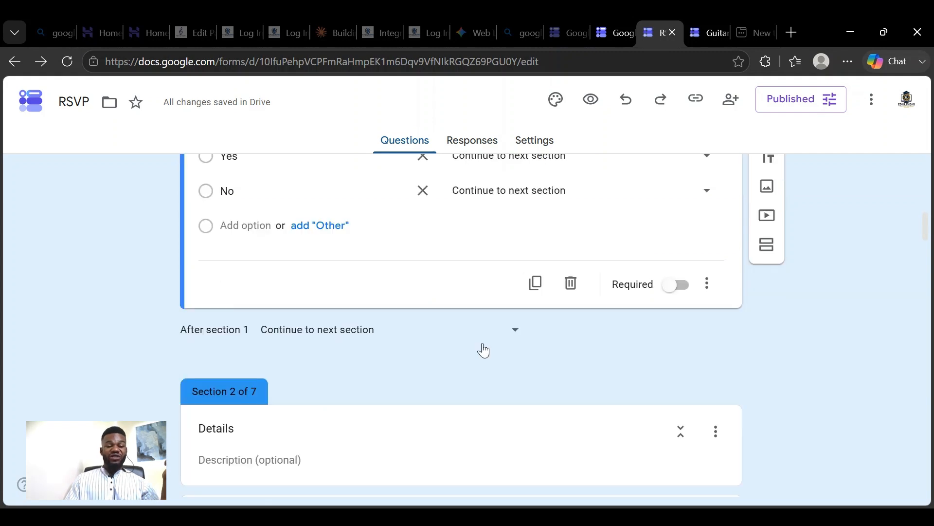
scroll(483, 349, down, 18)
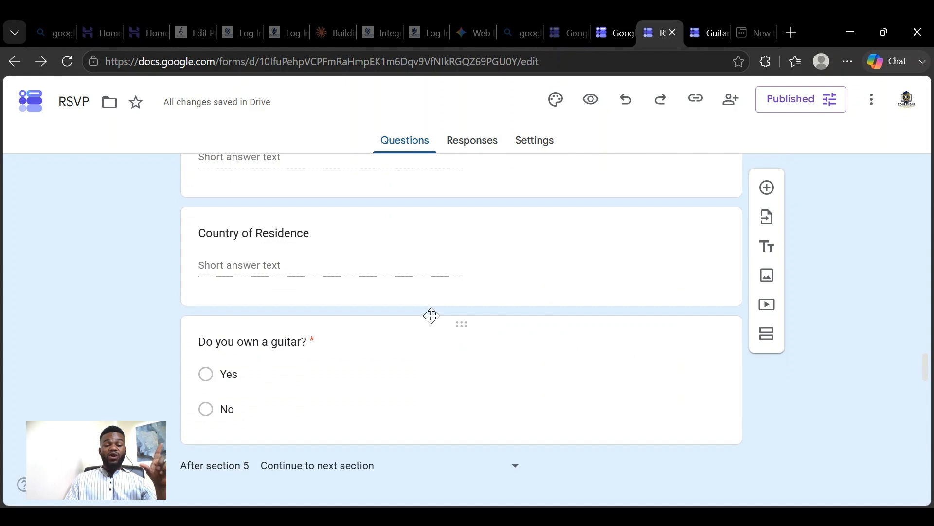
scroll(432, 316, down, 20)
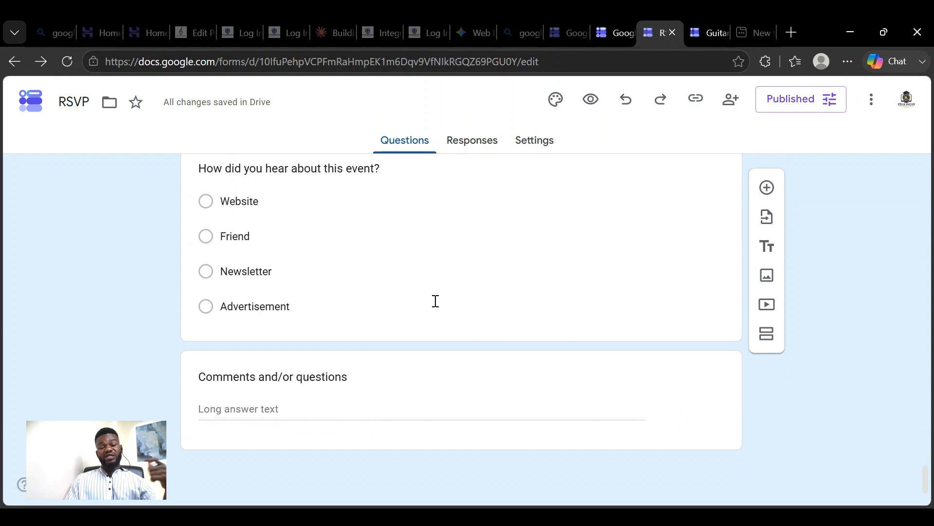
scroll(434, 302, up, 1)
scroll(435, 301, down, 1)
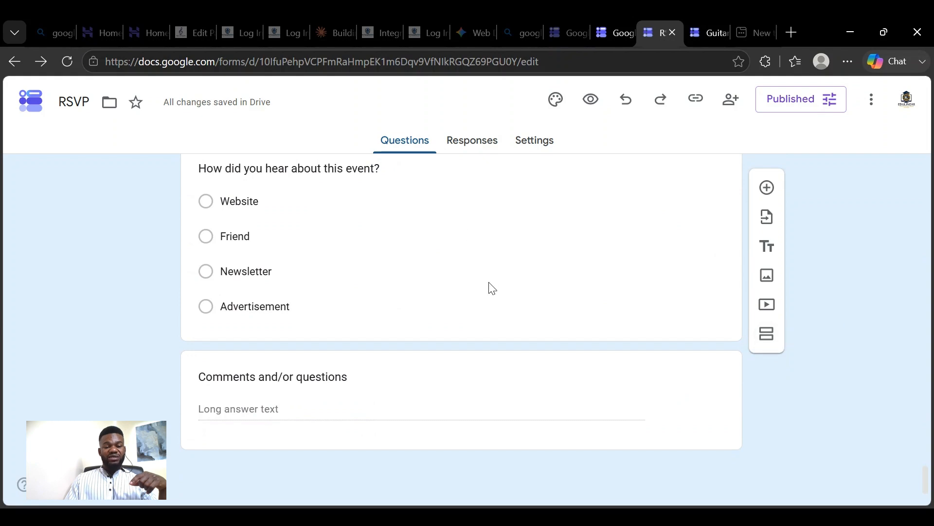
scroll(492, 288, up, 10)
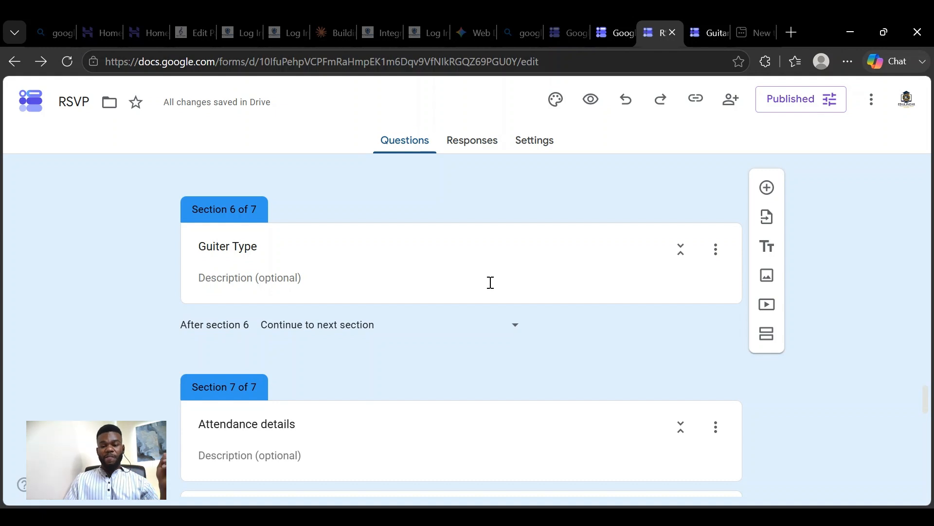
scroll(633, 270, up, 4)
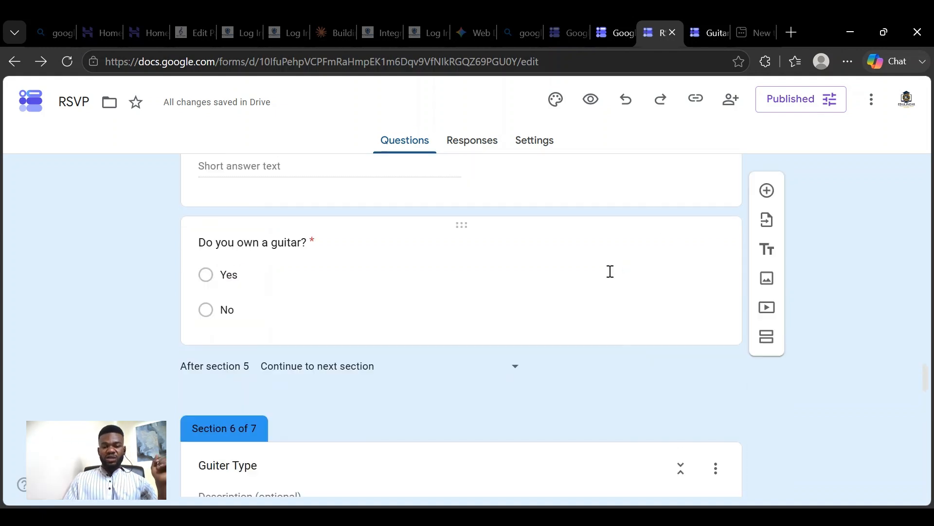
scroll(610, 272, up, 1)
scroll(552, 282, up, 1)
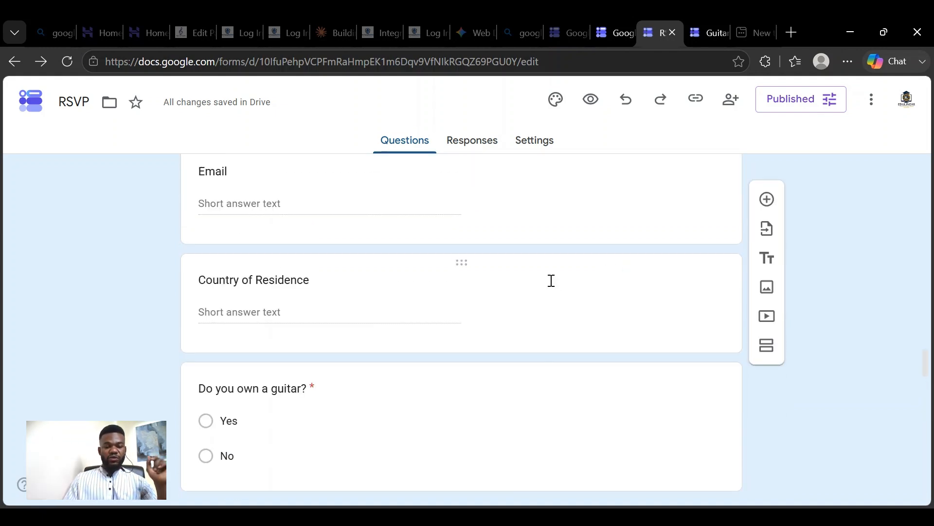
scroll(458, 316, up, 2)
scroll(436, 301, up, 8)
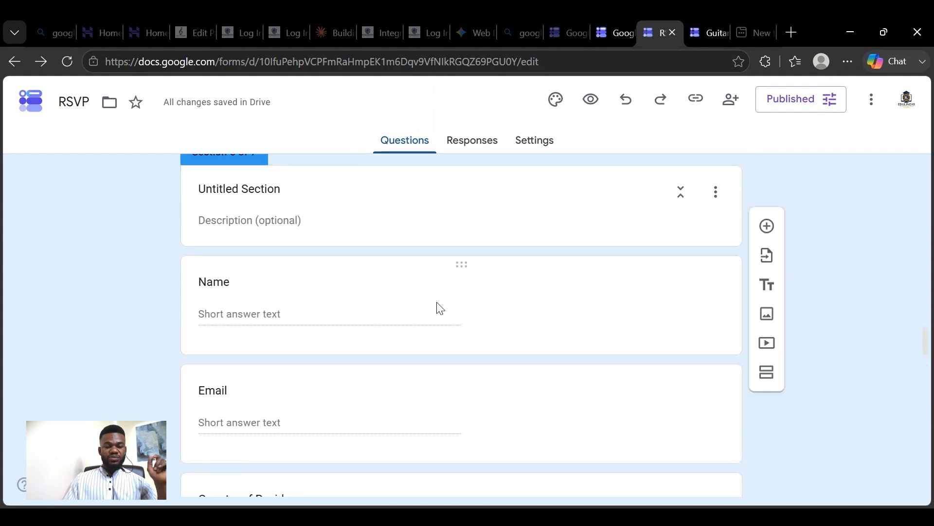
scroll(438, 303, up, 10)
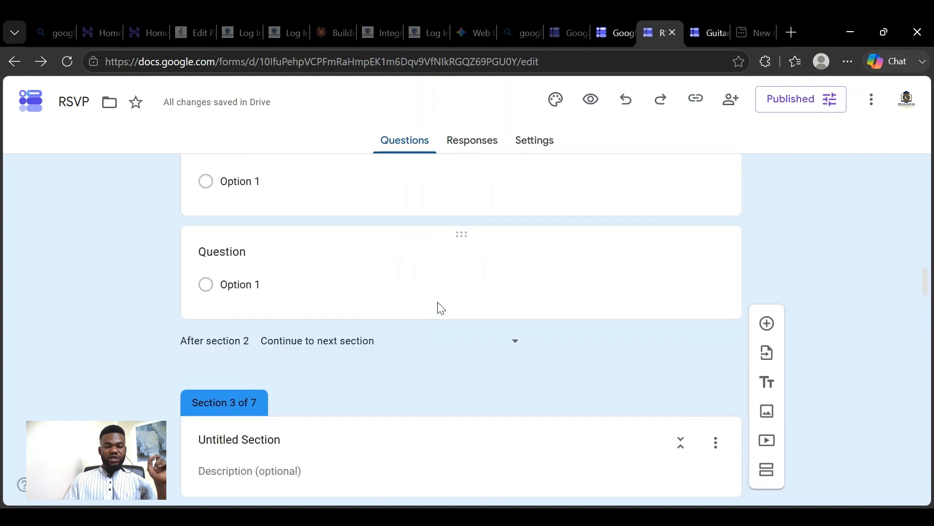
scroll(436, 301, down, 2)
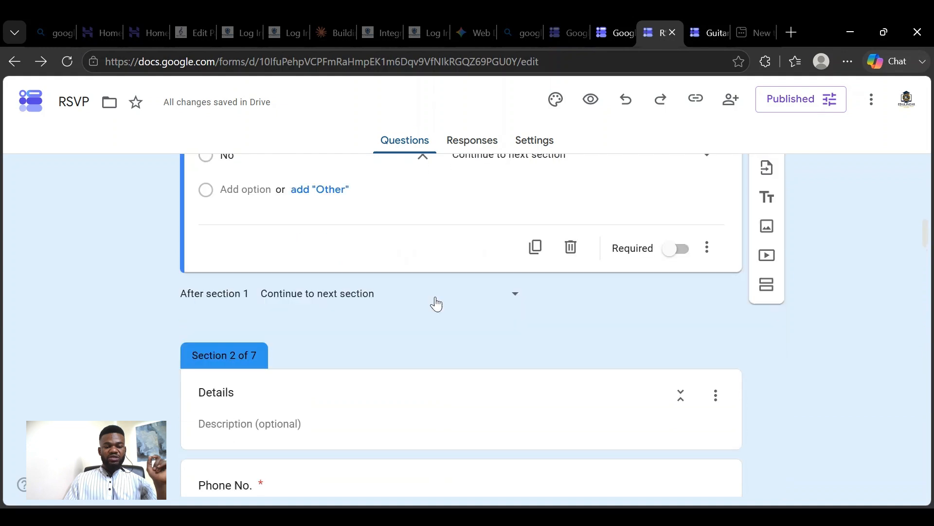
scroll(386, 297, down, 5)
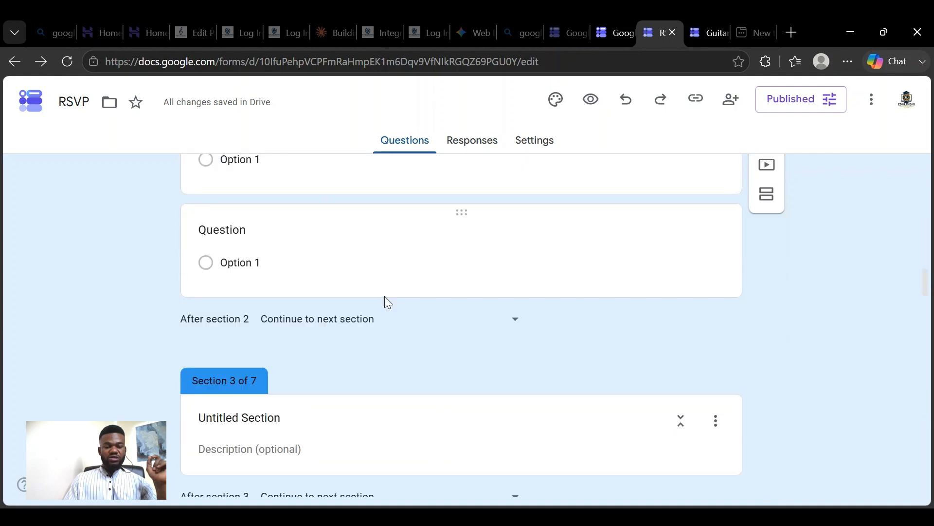
scroll(385, 297, up, 11)
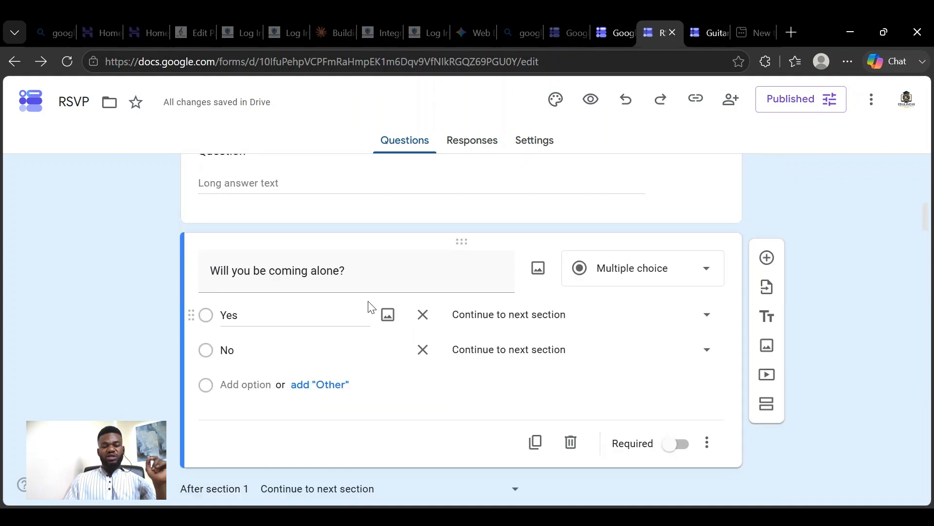
scroll(384, 304, up, 4)
scroll(396, 301, down, 4)
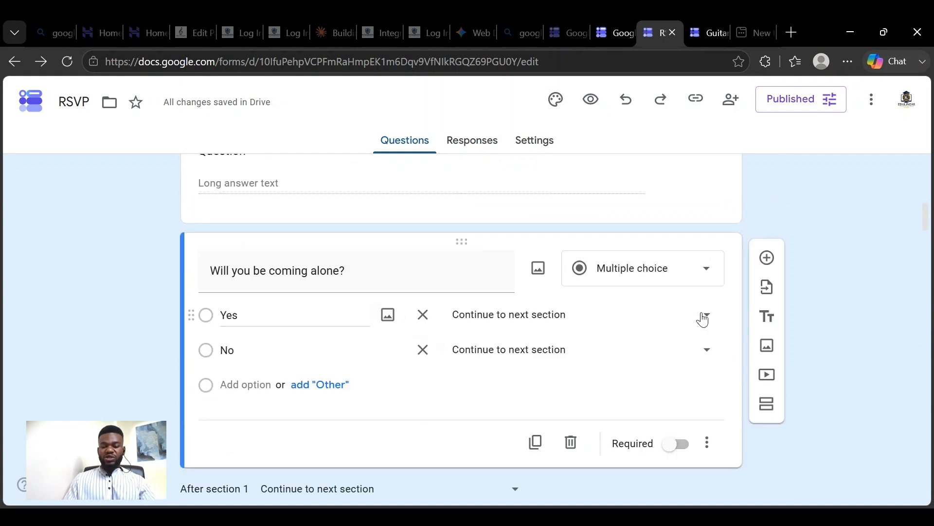
- Check the "Go to section based on answer" setting and the destinations offered for the Yes option of "Will you be coming alone?"
click(707, 444)
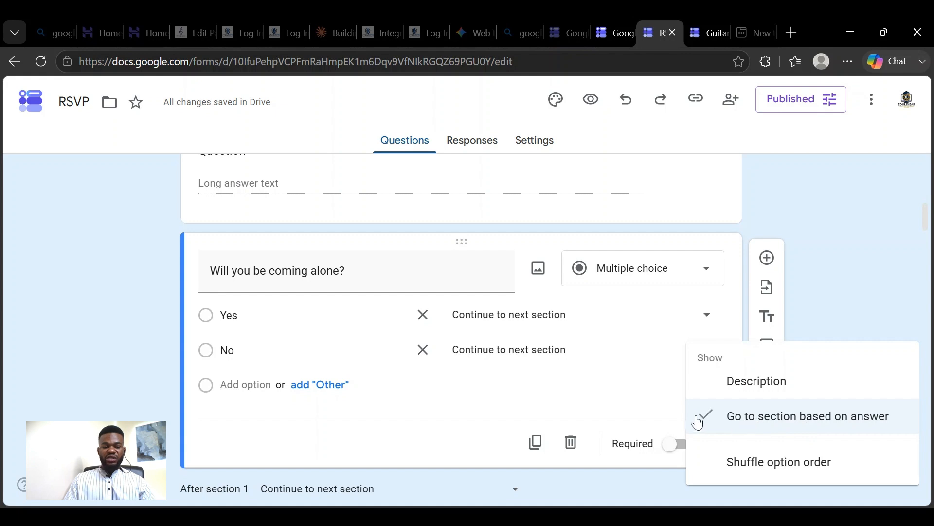
click(638, 410)
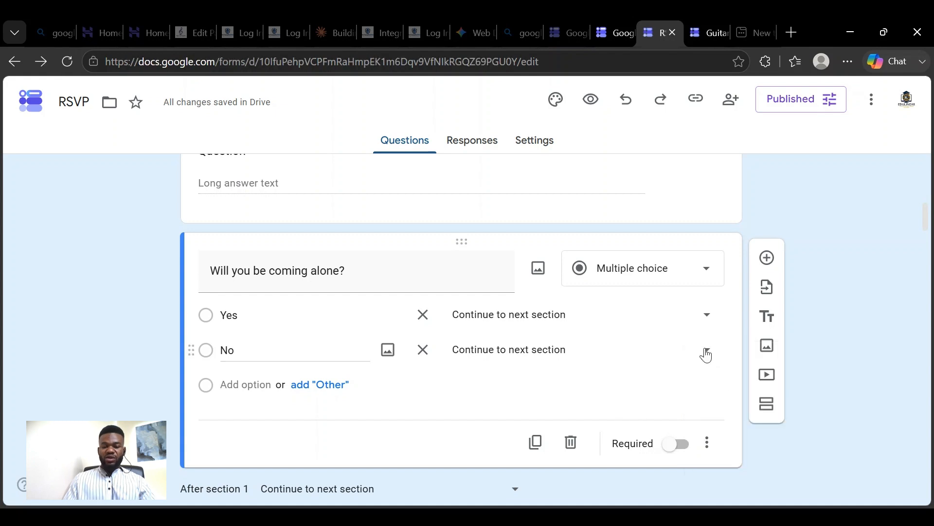
click(708, 321)
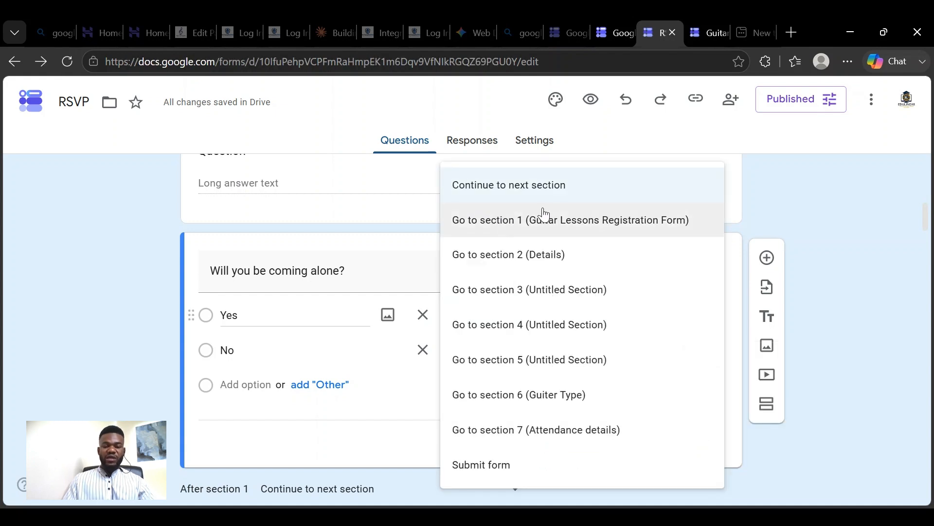
click(741, 224)
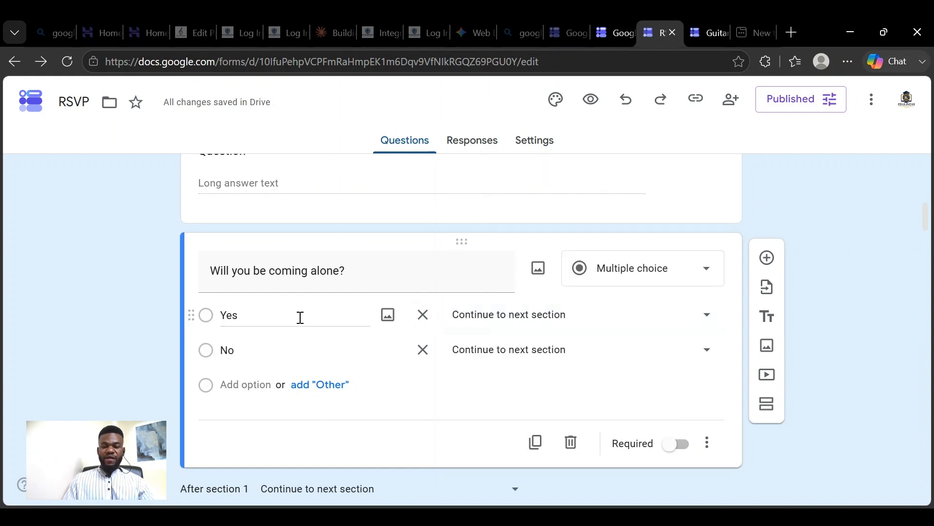
- Retitle the "Phone No." question in section 2 (Details) as "How many of you in total?"
scroll(453, 279, down, 7)
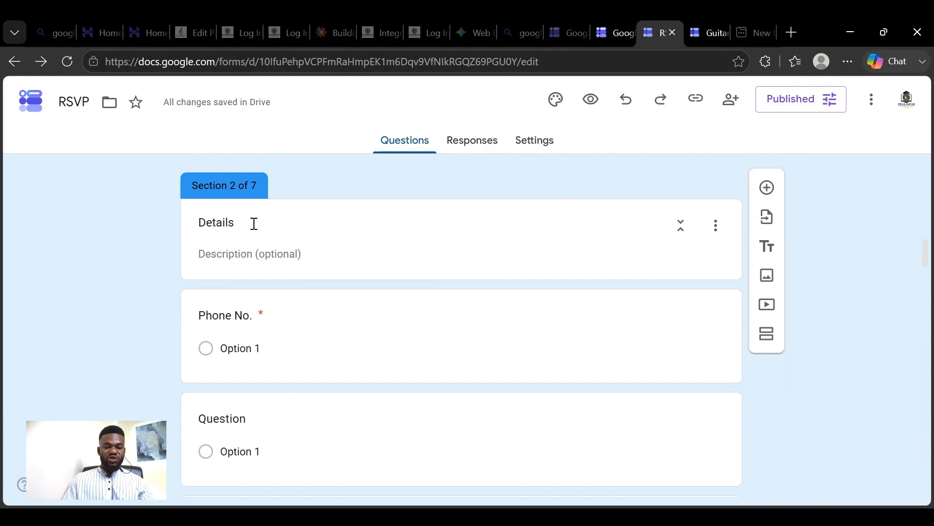
click(269, 348)
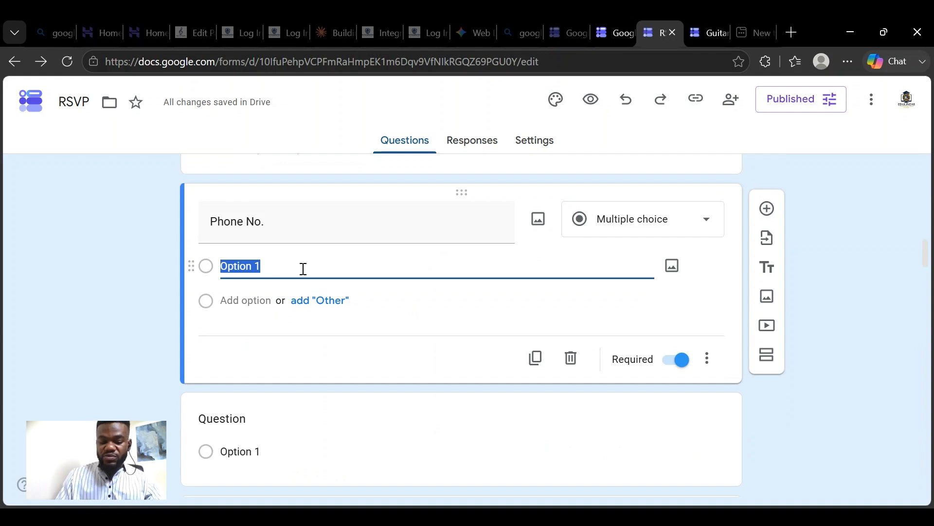
click(274, 232)
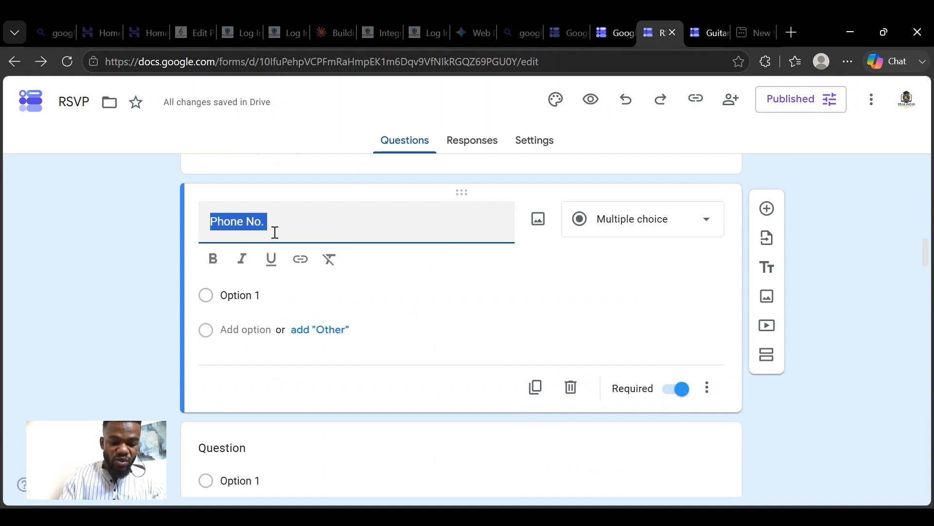
text(Ho)
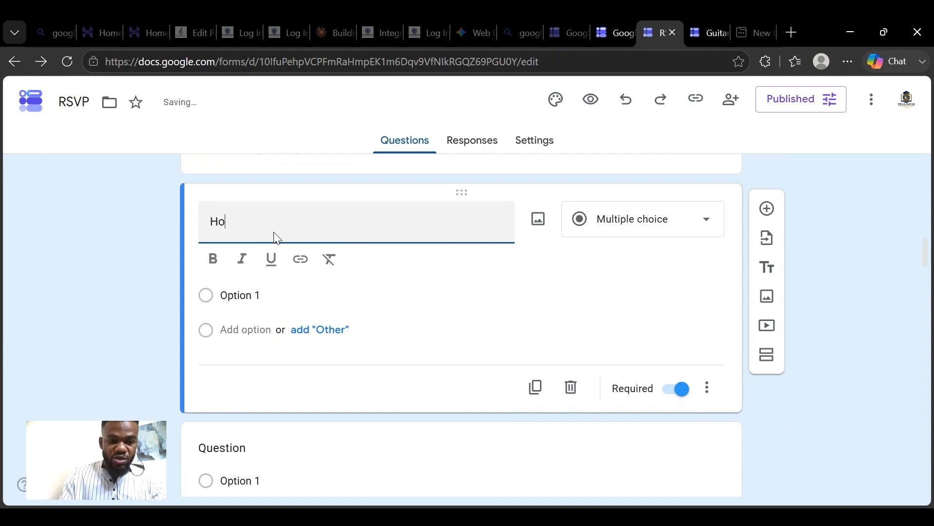
text(w)
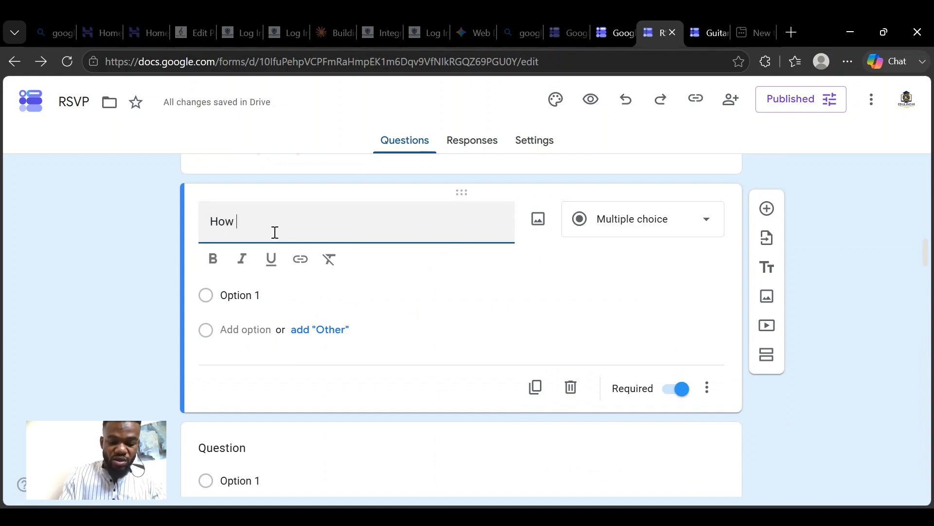
text( man)
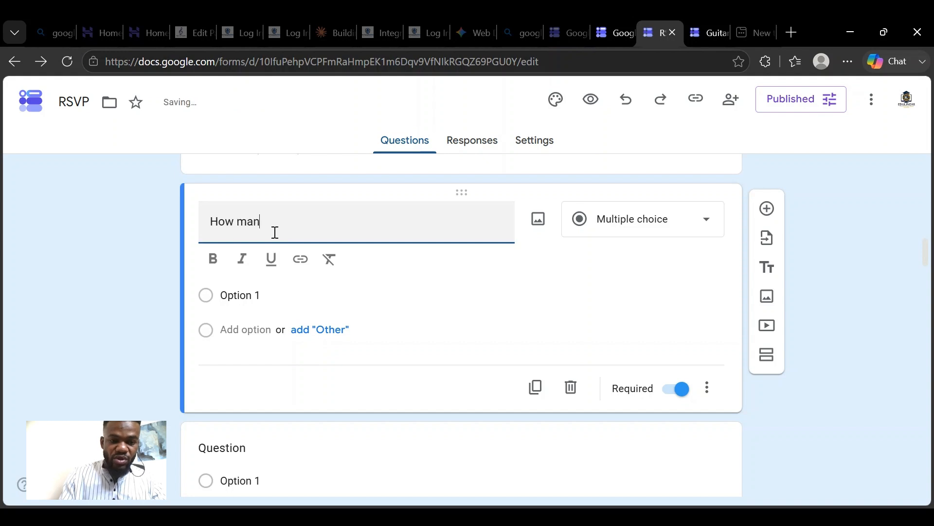
text(y of )
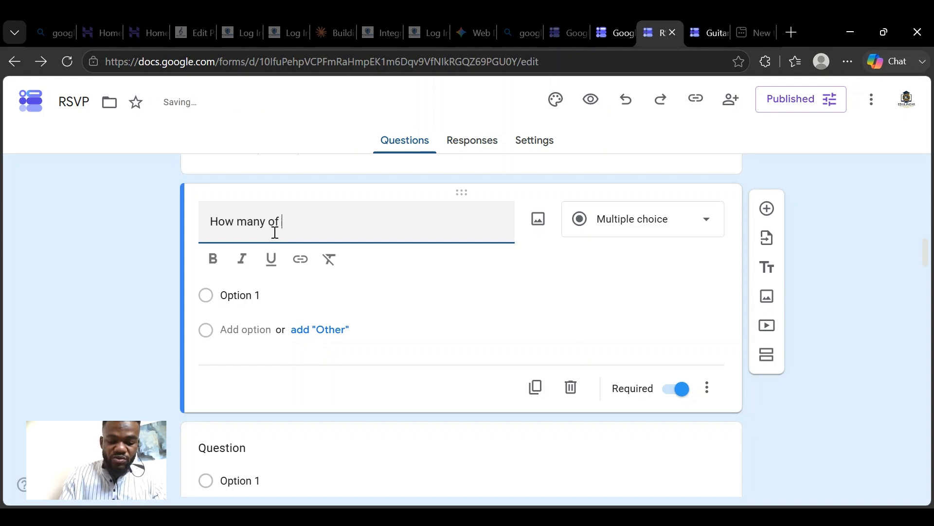
text(you i)
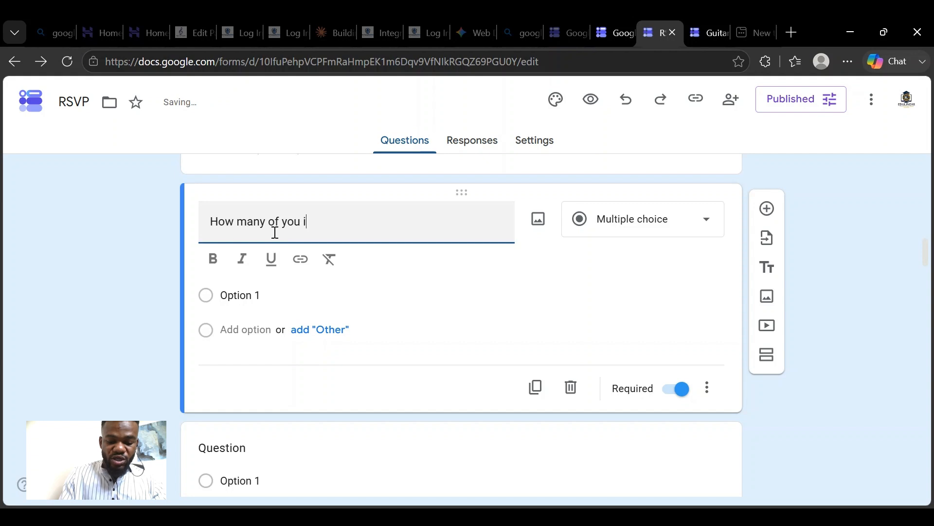
text(n to)
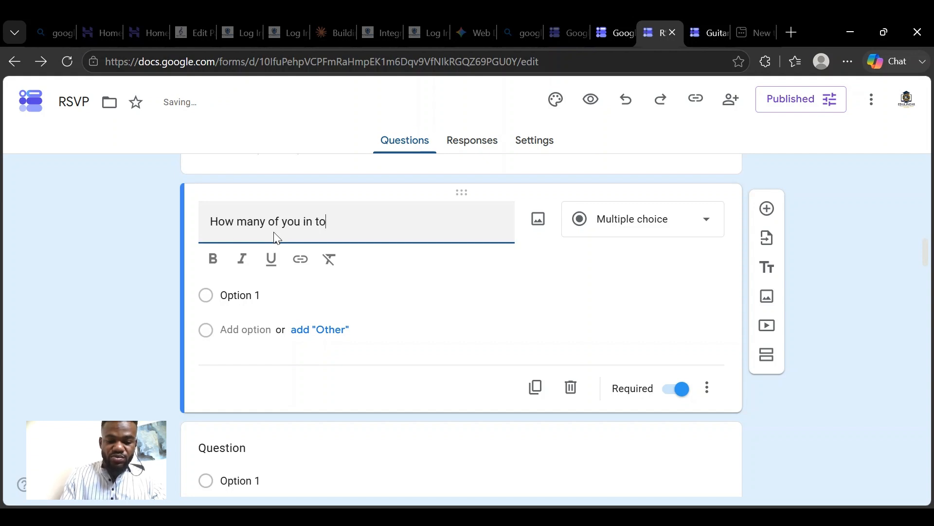
text(tal)
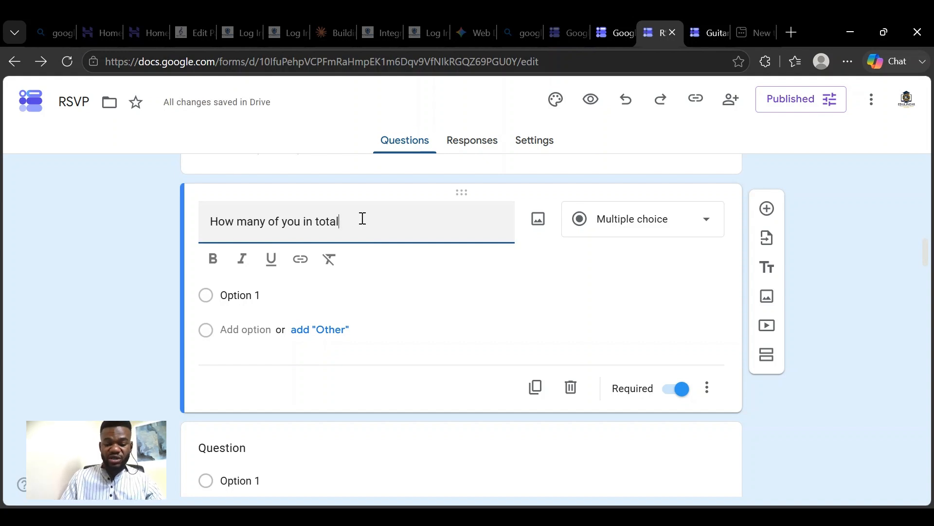
text(?)
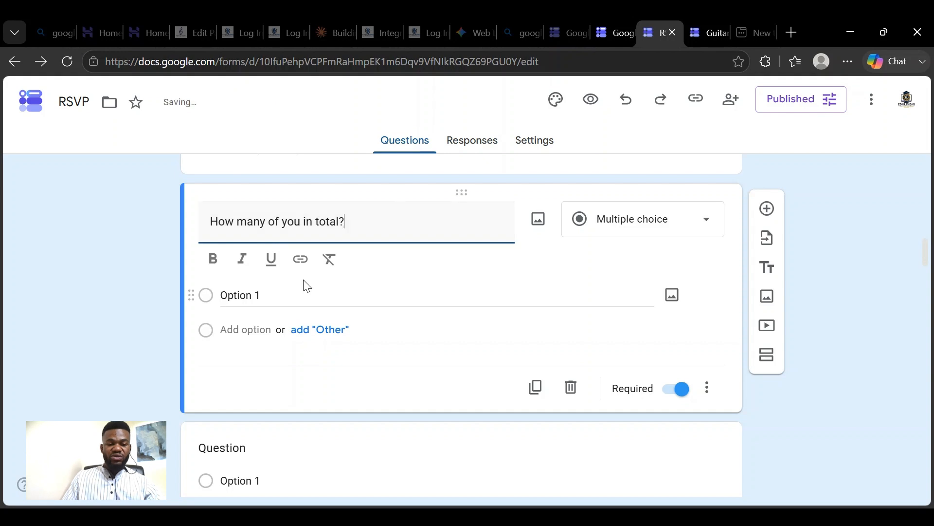
click(302, 223)
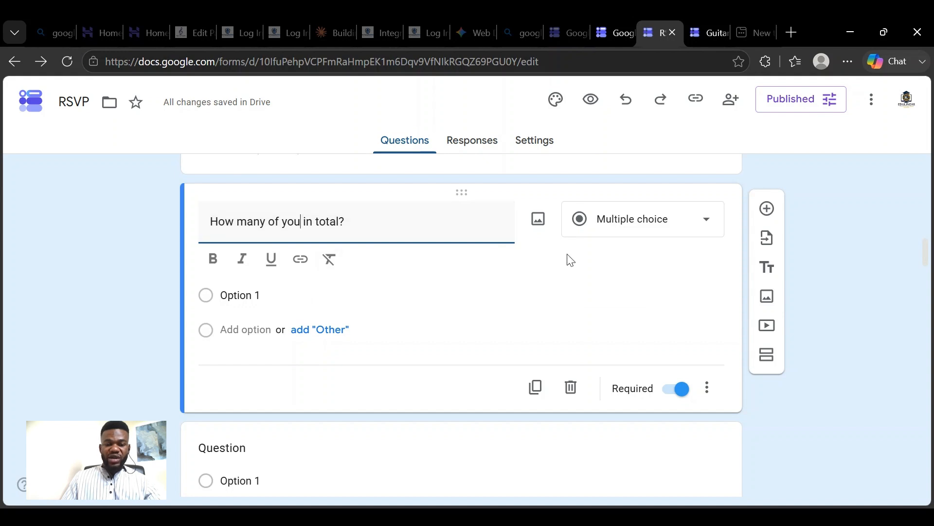
- Review the section destinations of the "Will you be coming alone?" answers alongside the Details section that follows
scroll(571, 260, up, 2)
scroll(426, 286, up, 3)
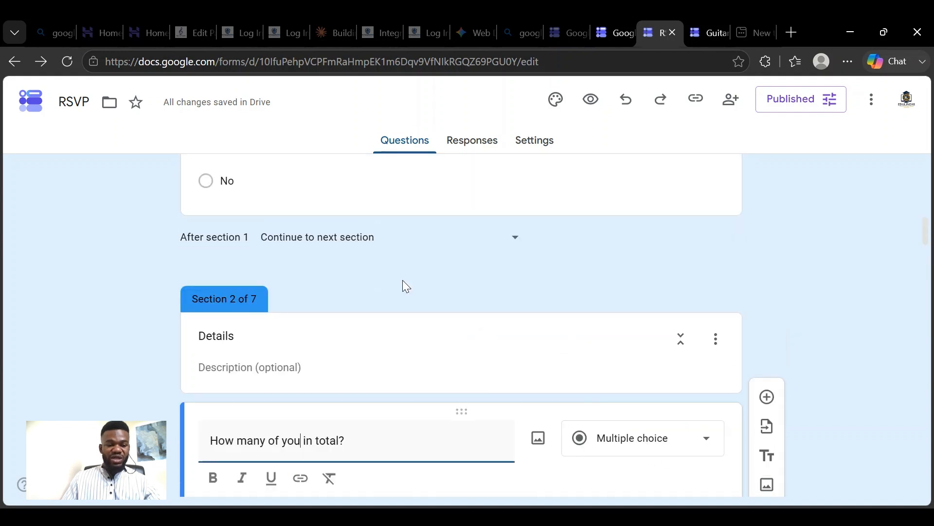
scroll(370, 289, down, 5)
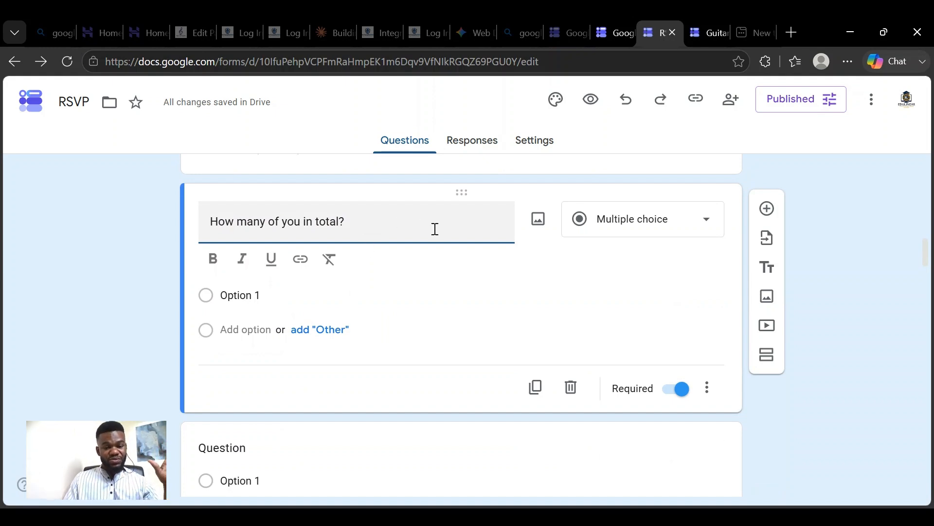
scroll(489, 241, up, 7)
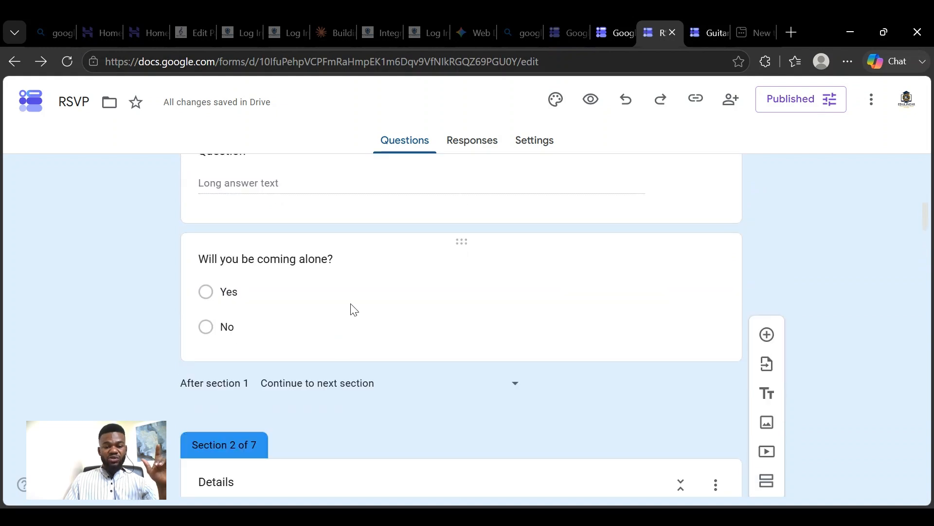
click(438, 294)
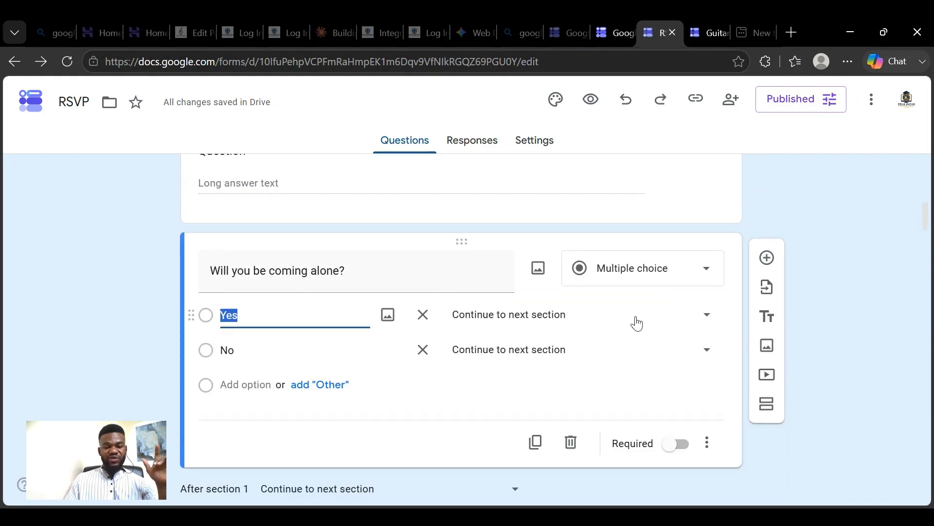
scroll(696, 301, down, 4)
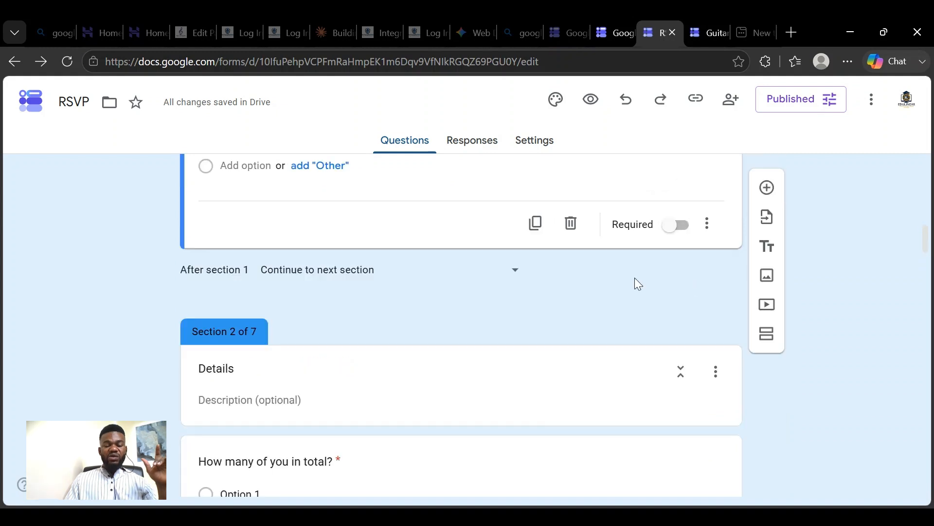
scroll(536, 273, down, 4)
scroll(482, 248, up, 4)
scroll(536, 263, up, 5)
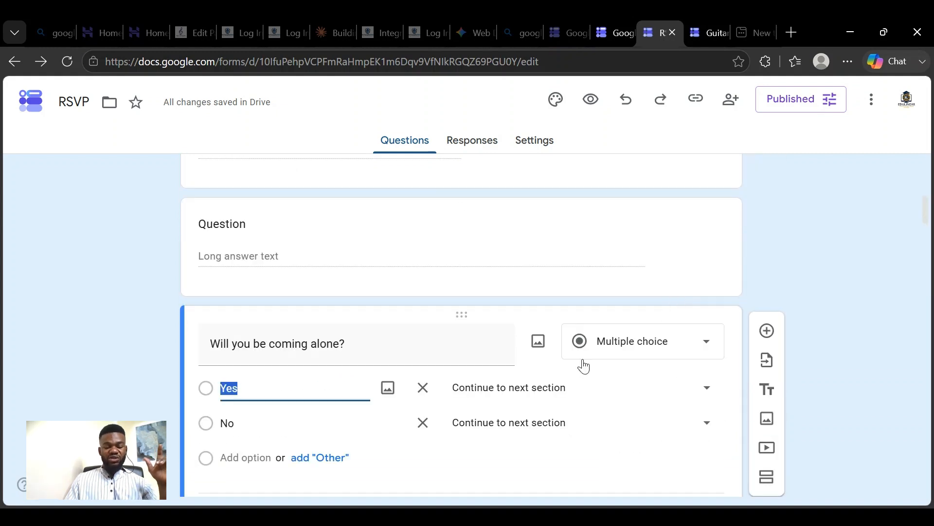
- Retitle section 3, currently an untitled section, as "More details"
scroll(506, 365, down, 5)
scroll(531, 351, down, 10)
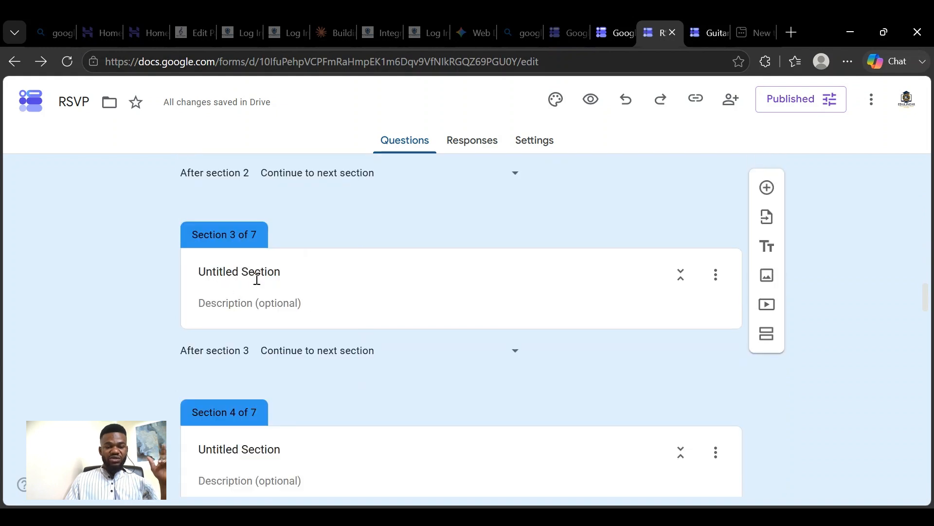
drag(298, 273, 217, 273)
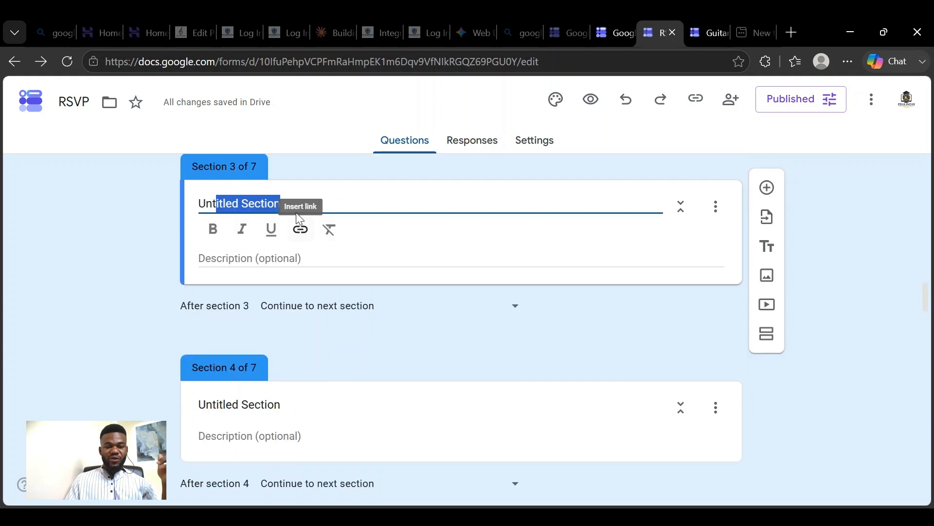
click(333, 204)
drag(314, 203, 180, 194)
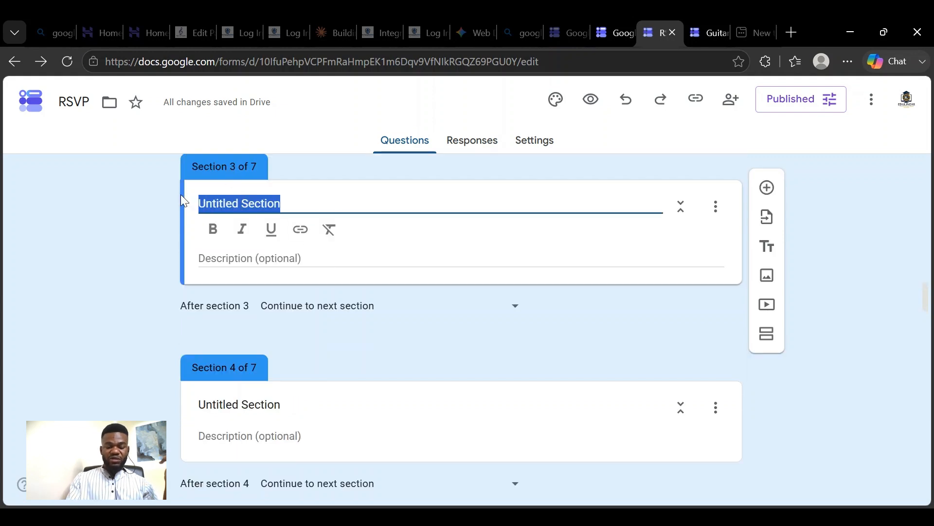
key(BackSpace)
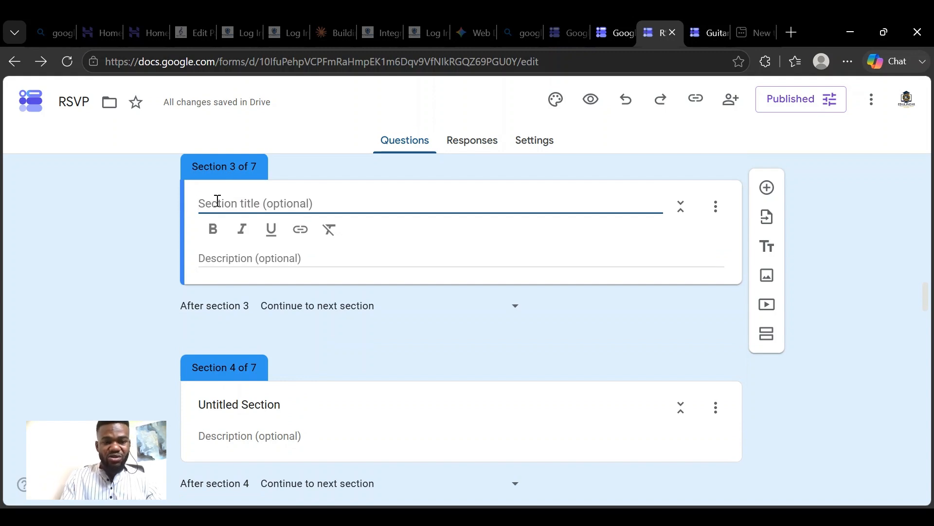
text(More)
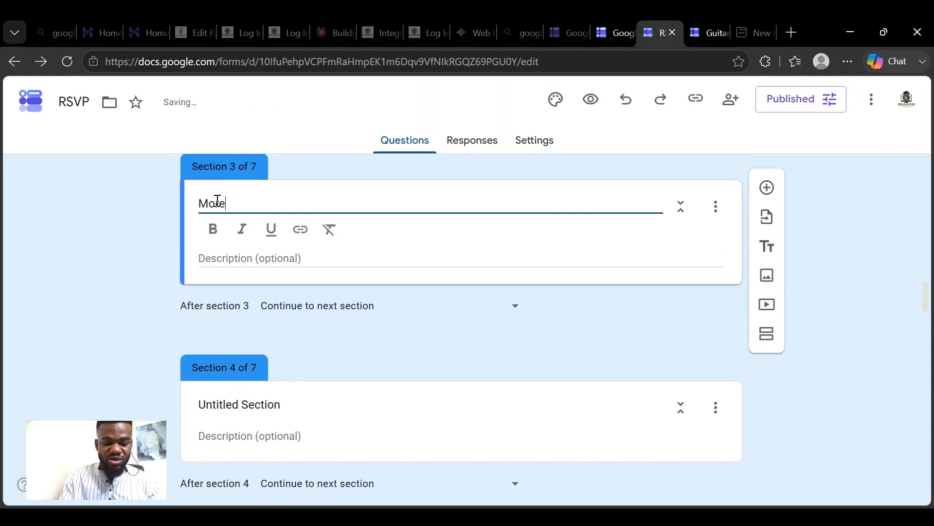
text( details)
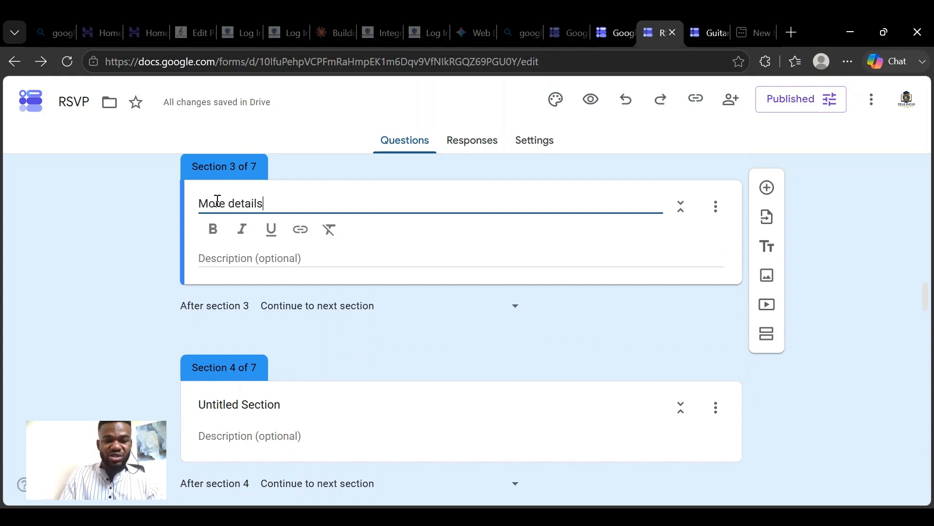
- Add a new multiple choice question to the More details section and leave its title blank
click(770, 191)
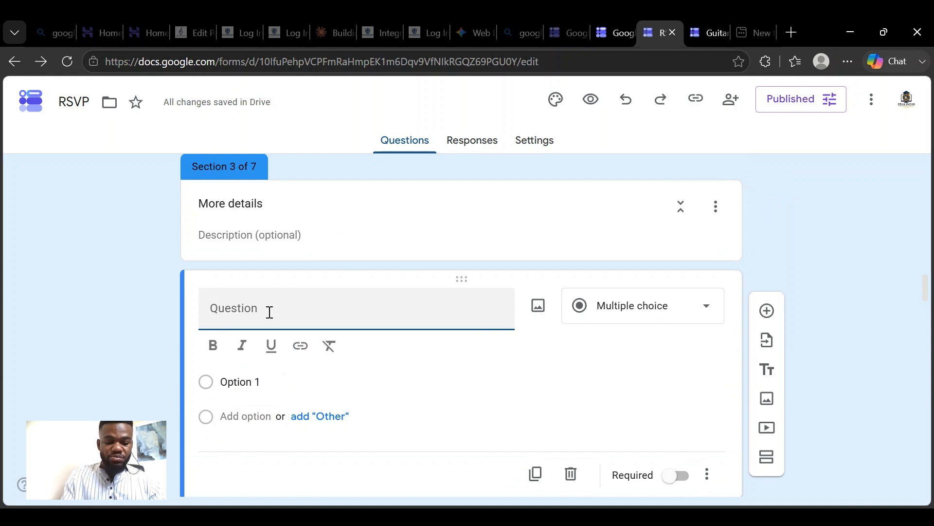
text(Wh)
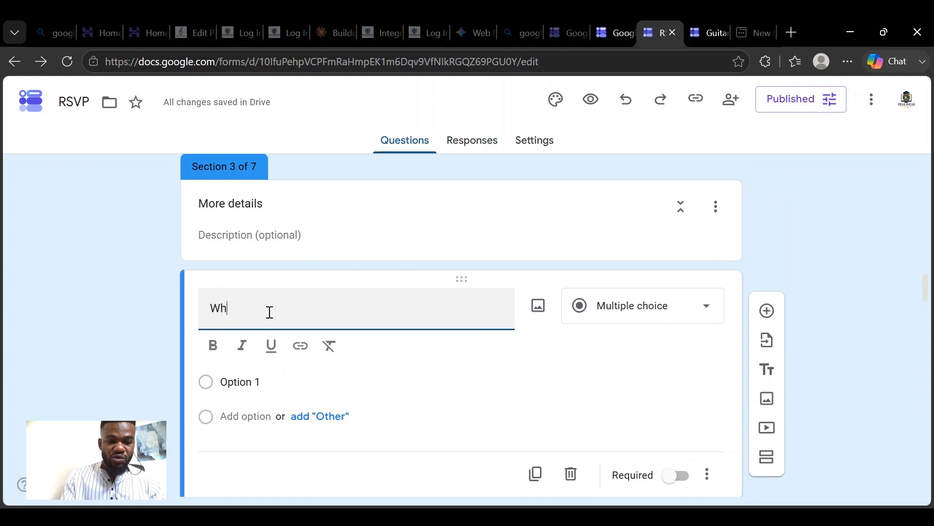
key(BackSpace)
key(BackSpace)
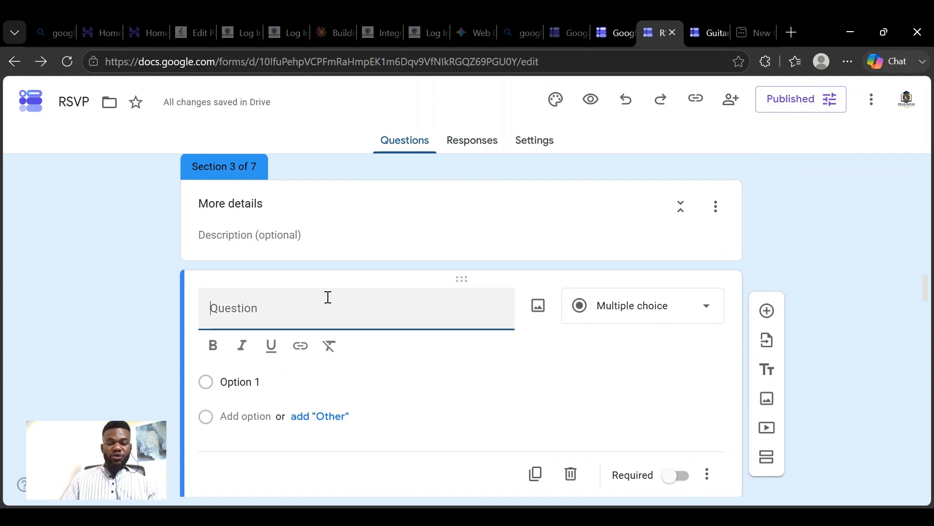
- Set the Yes answer of "Will you be coming alone?" to go to section 3 (More details)
scroll(370, 306, up, 3)
scroll(292, 297, down, 2)
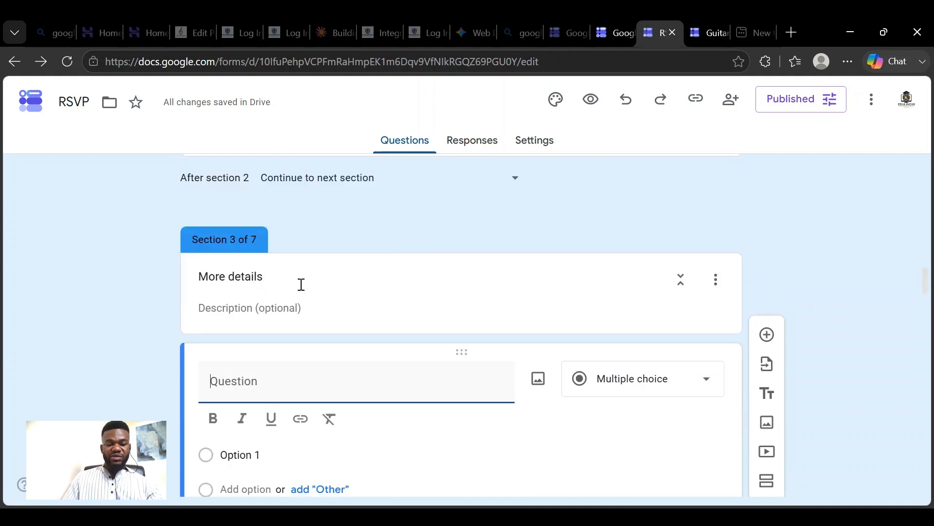
scroll(428, 258, up, 10)
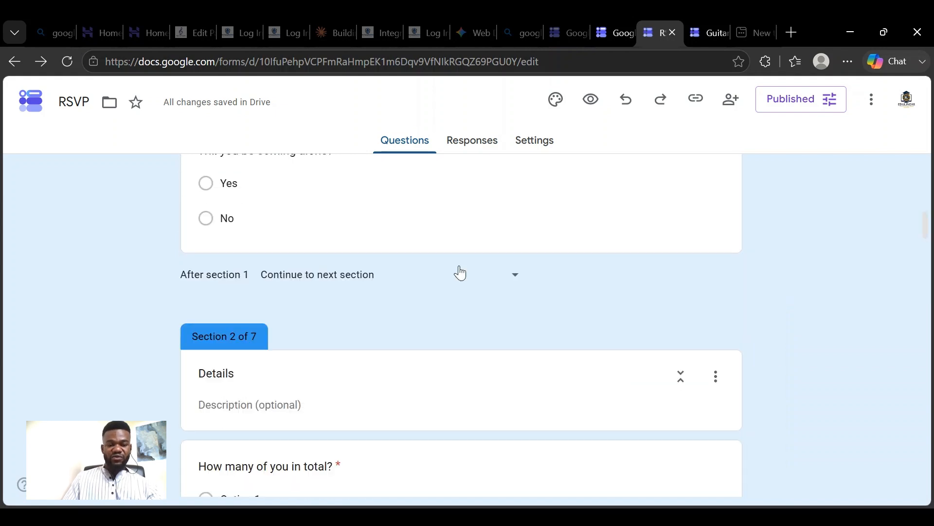
scroll(496, 283, up, 3)
scroll(506, 289, down, 4)
click(508, 290)
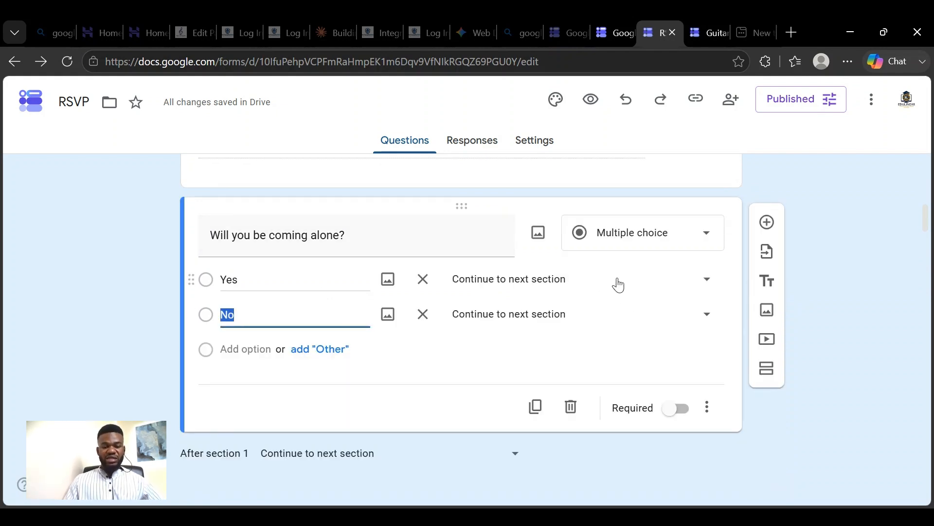
click(705, 282)
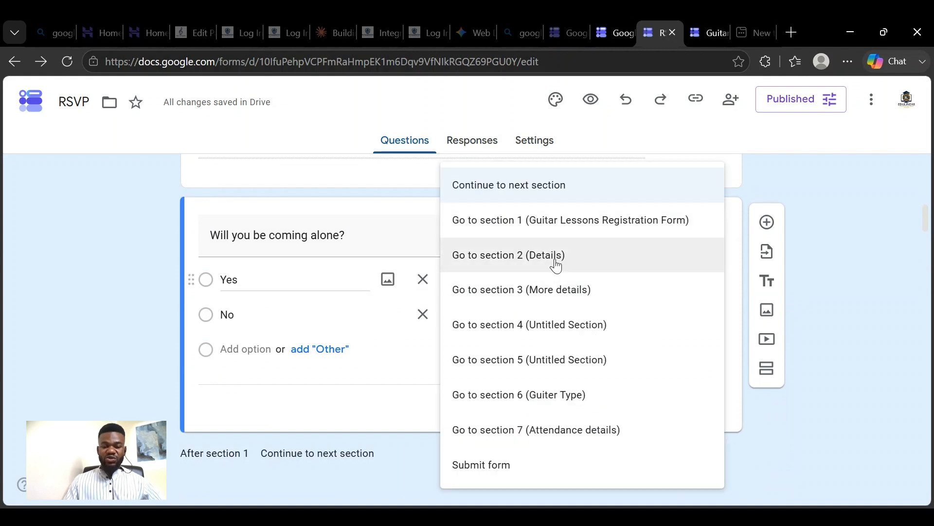
click(569, 295)
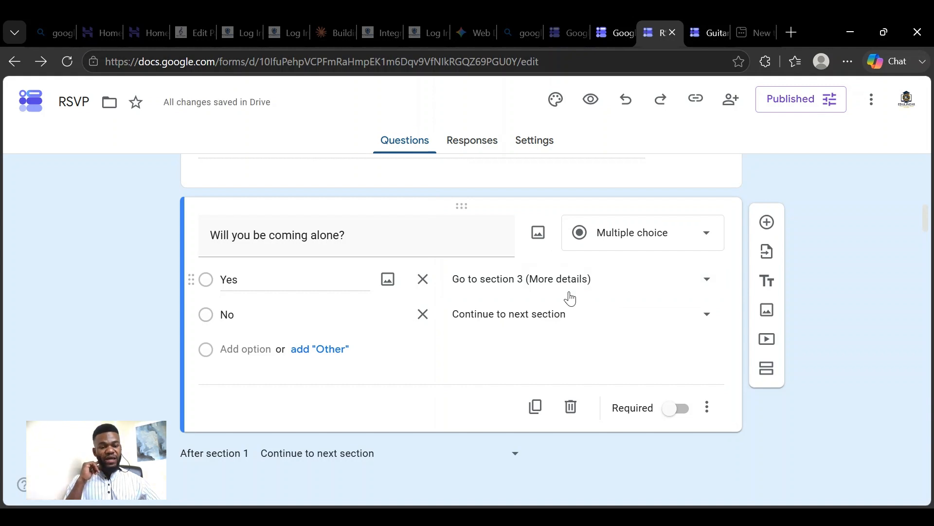
- Set the No answer of "Will you be coming alone?" to go to section 2 (Details)
scroll(565, 299, down, 7)
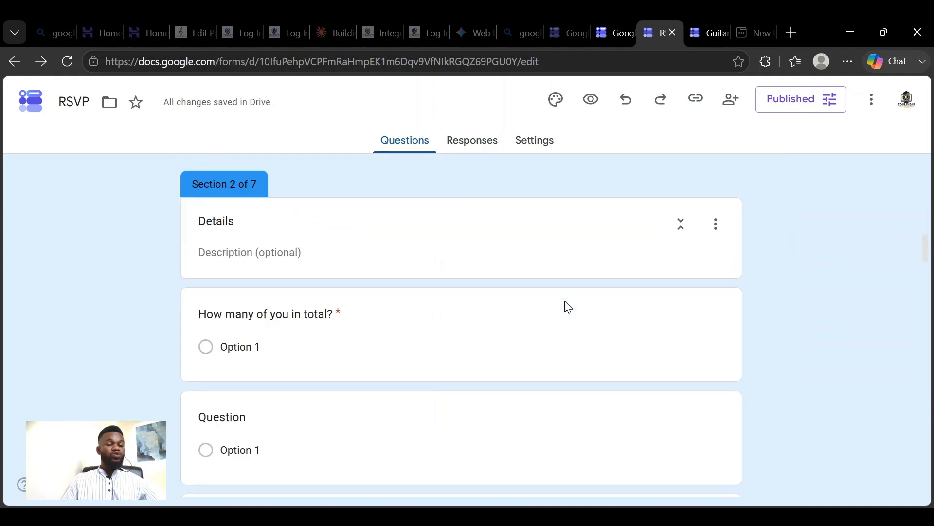
scroll(385, 218, up, 2)
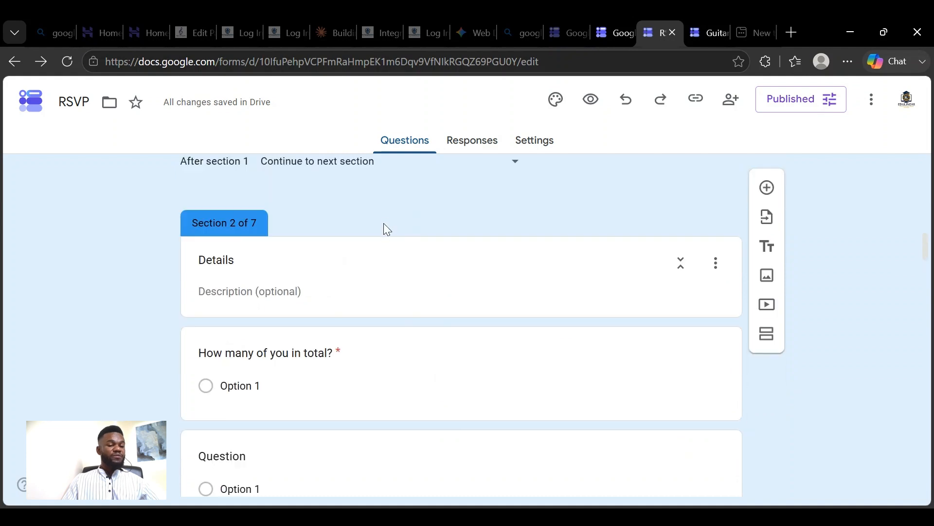
scroll(408, 224, up, 2)
scroll(448, 244, up, 4)
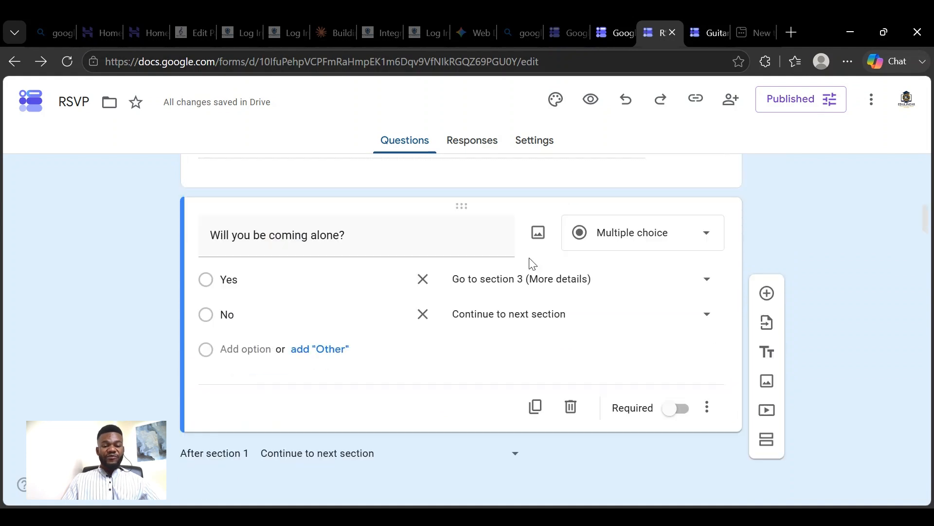
click(673, 320)
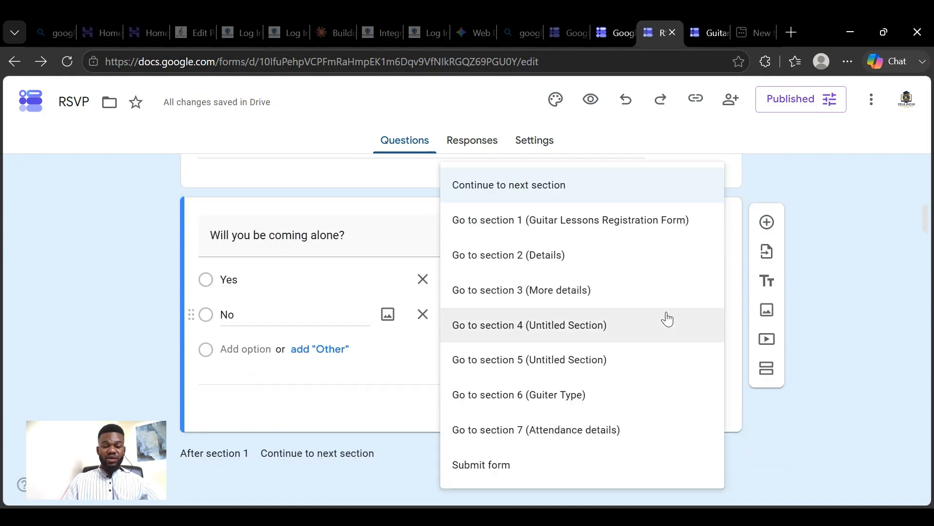
click(551, 255)
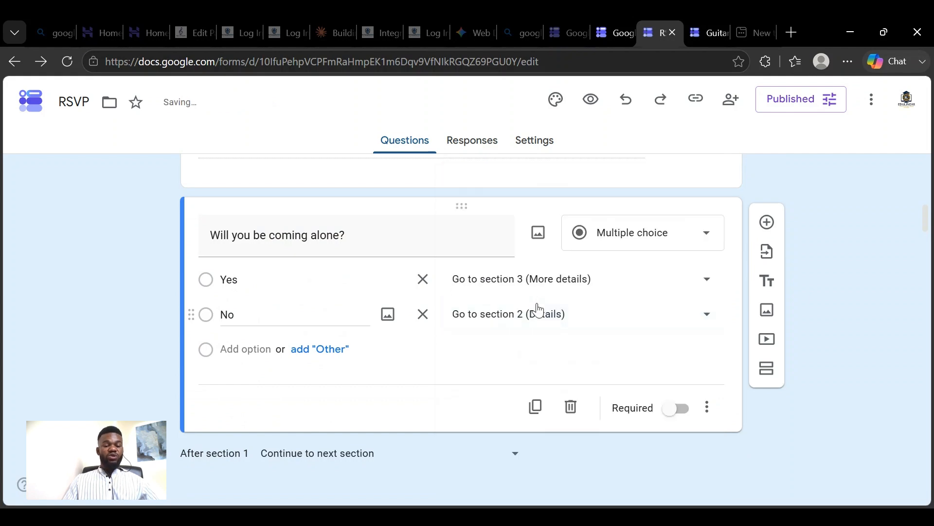
- Switch to the form preview, reload it, and go to the "Will you be coming alone?" question
scroll(461, 278, down, 7)
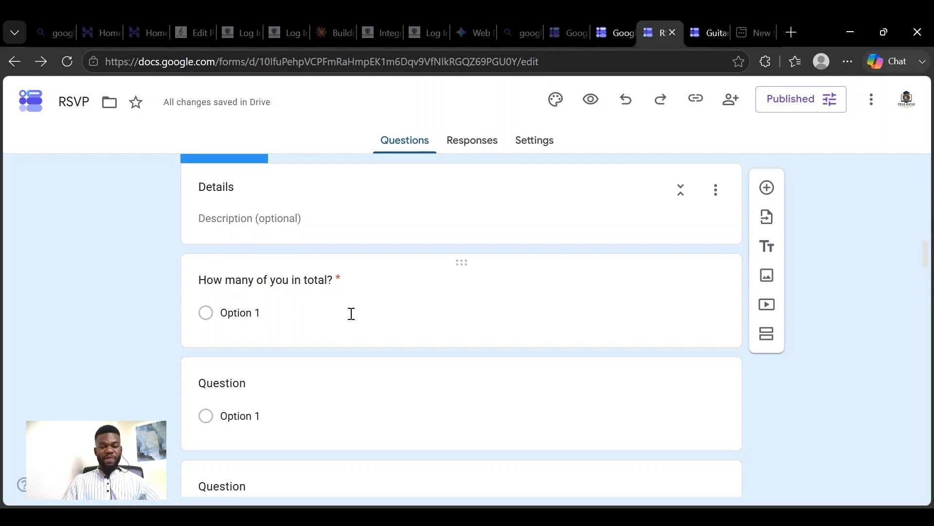
scroll(363, 275, up, 3)
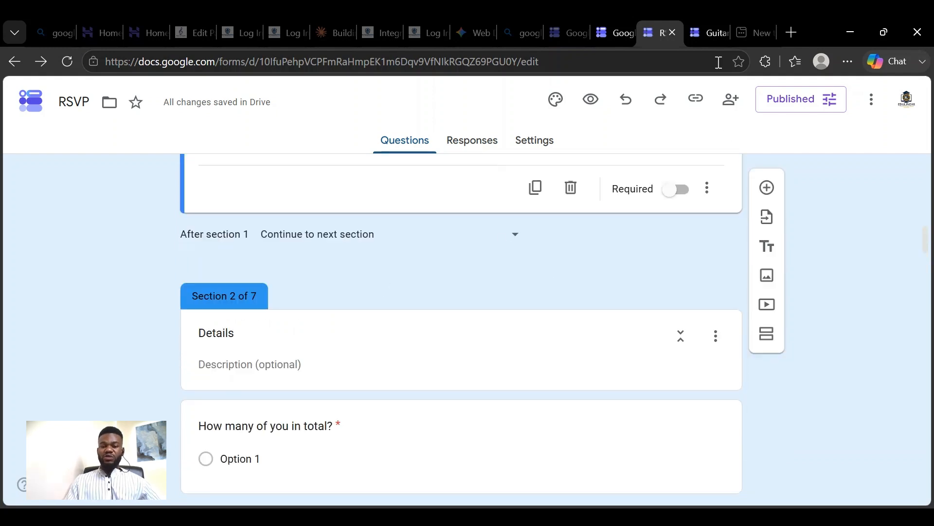
click(706, 32)
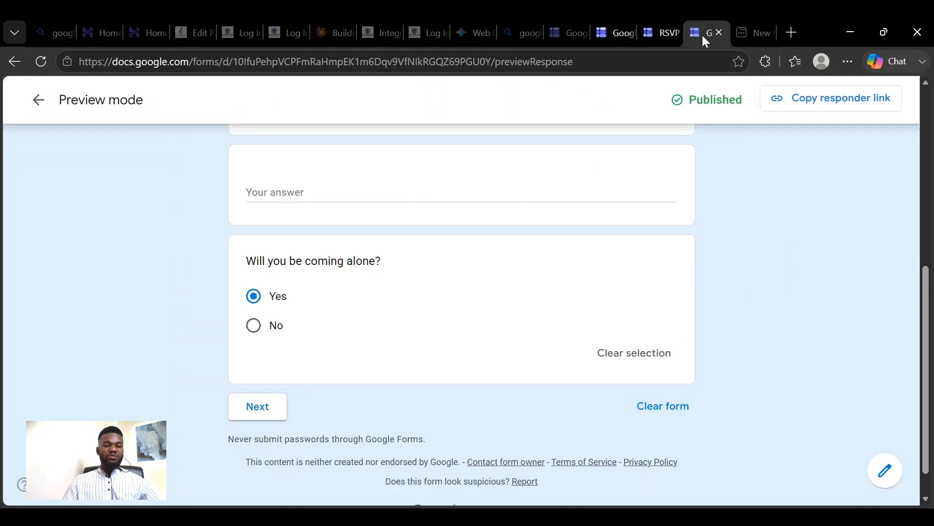
click(45, 60)
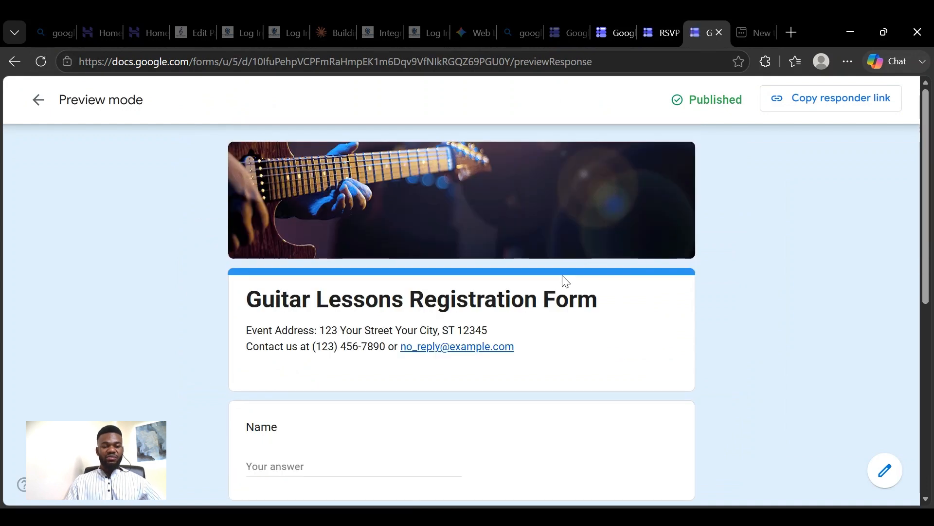
scroll(540, 290, down, 5)
scroll(403, 266, up, 4)
scroll(378, 298, down, 2)
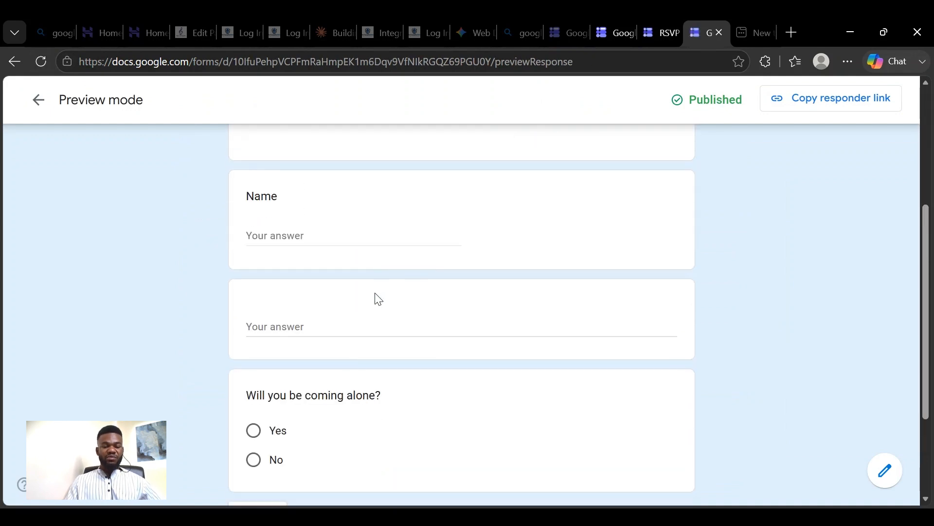
scroll(402, 265, down, 2)
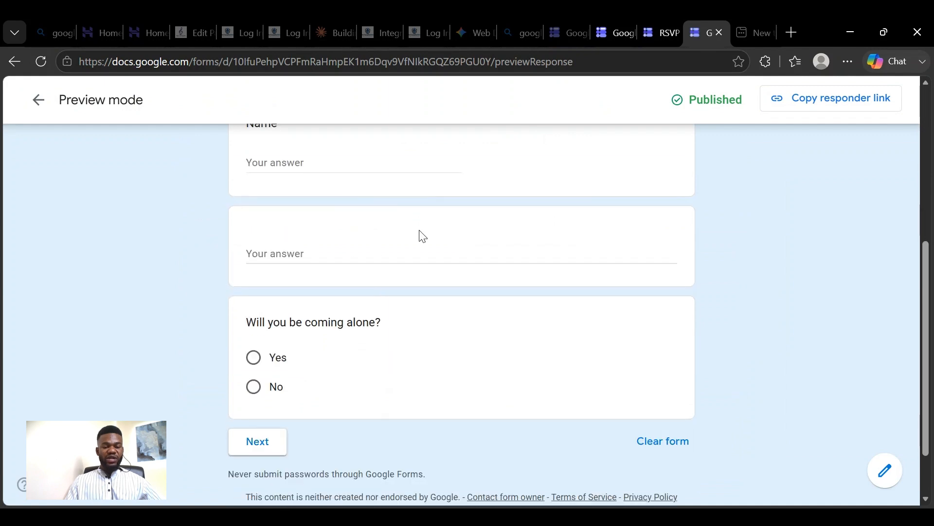
scroll(422, 236, down, 2)
scroll(373, 242, up, 2)
scroll(384, 214, down, 2)
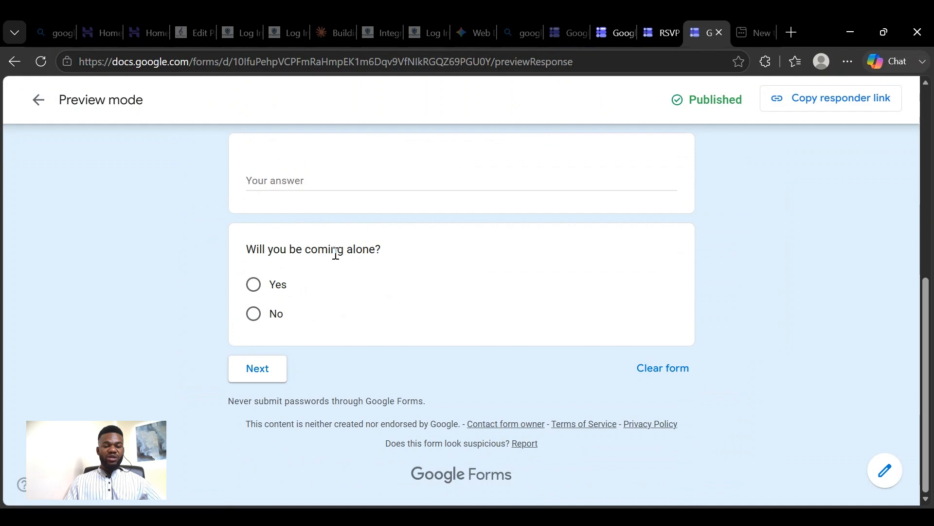
- Answer Yes to "Will you be coming alone?" in the preview, continue, and examine the section it leads to
click(257, 288)
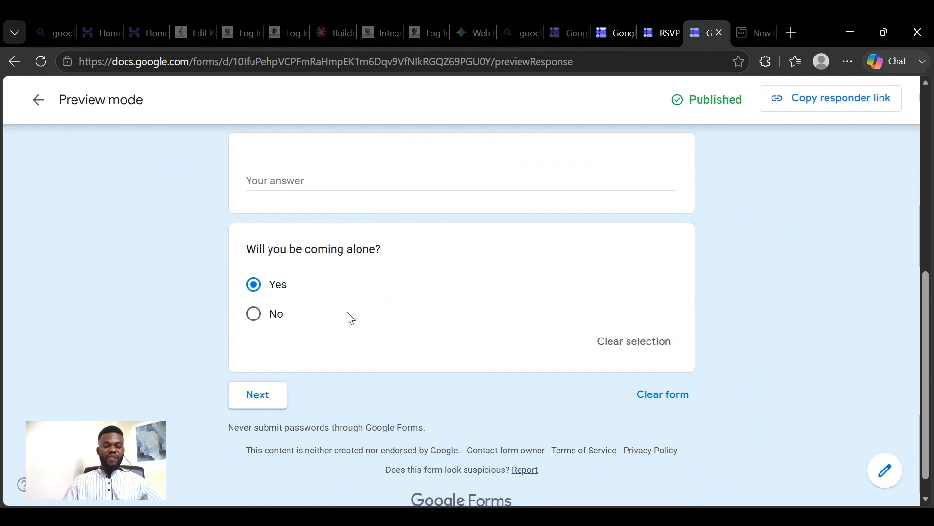
click(257, 398)
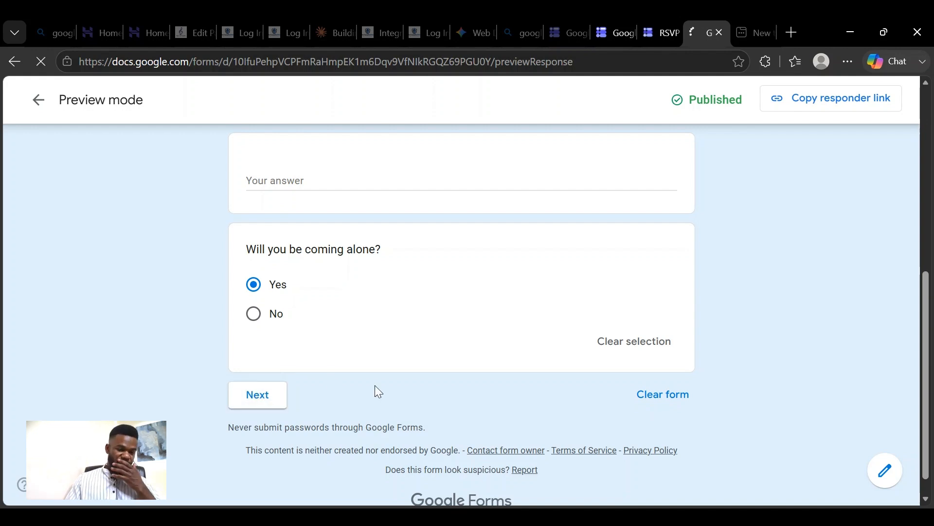
scroll(278, 265, down, 2)
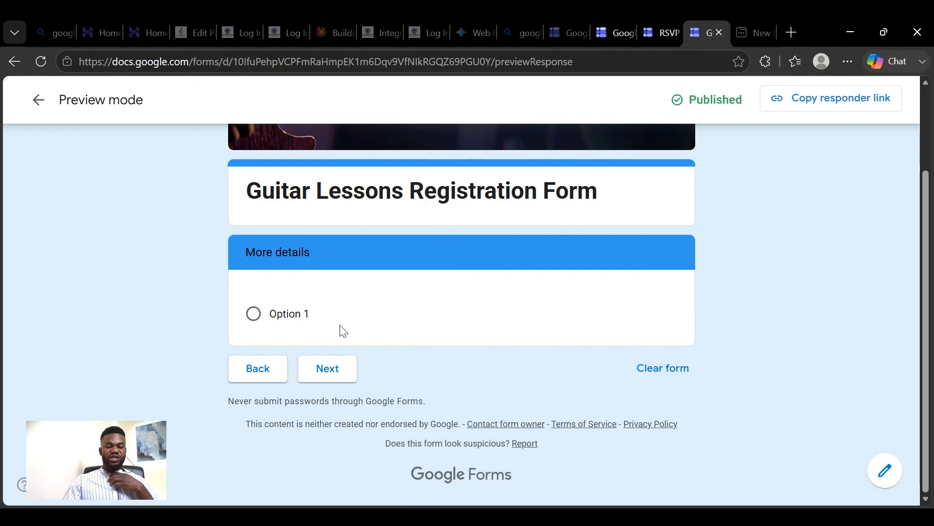
scroll(454, 324, up, 2)
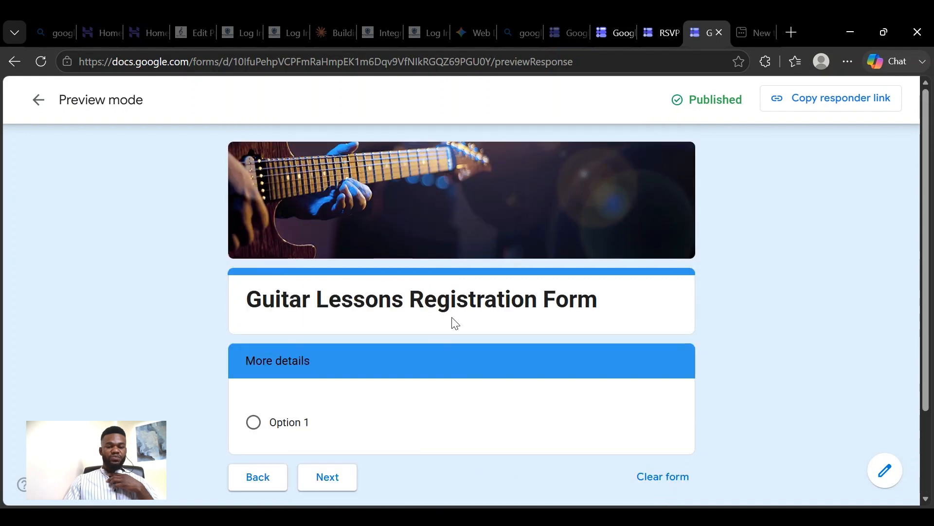
scroll(455, 324, down, 2)
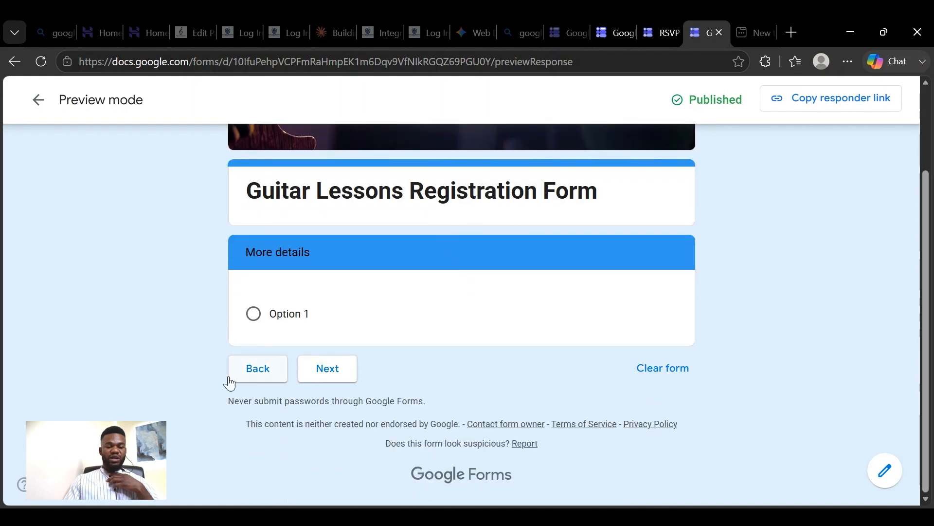
- Return to the preview's first page, change the "Will you be coming alone?" answer to No, continue, and examine the resulting section
click(242, 376)
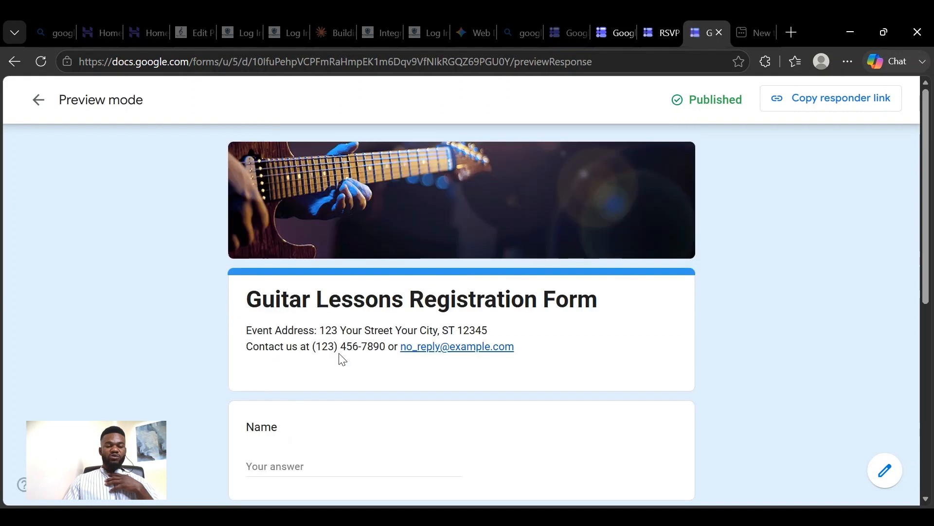
scroll(343, 360, down, 10)
click(258, 292)
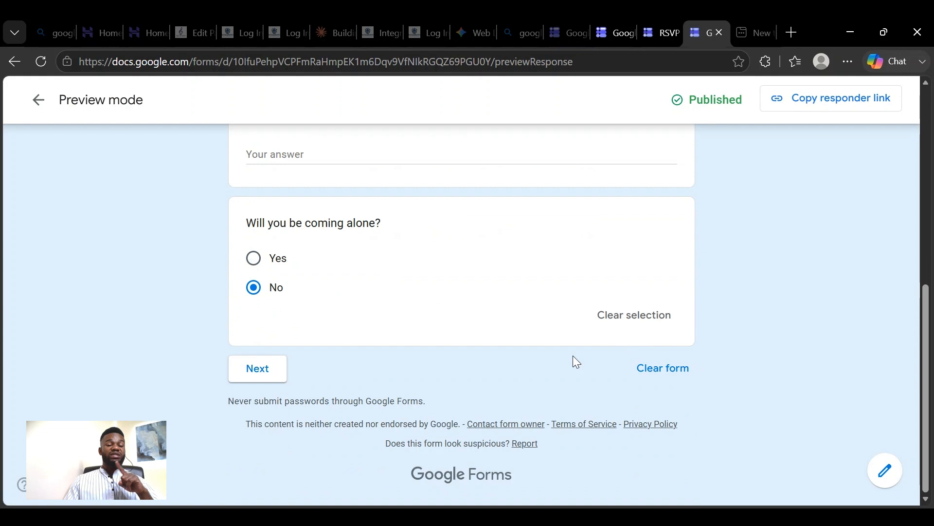
click(271, 380)
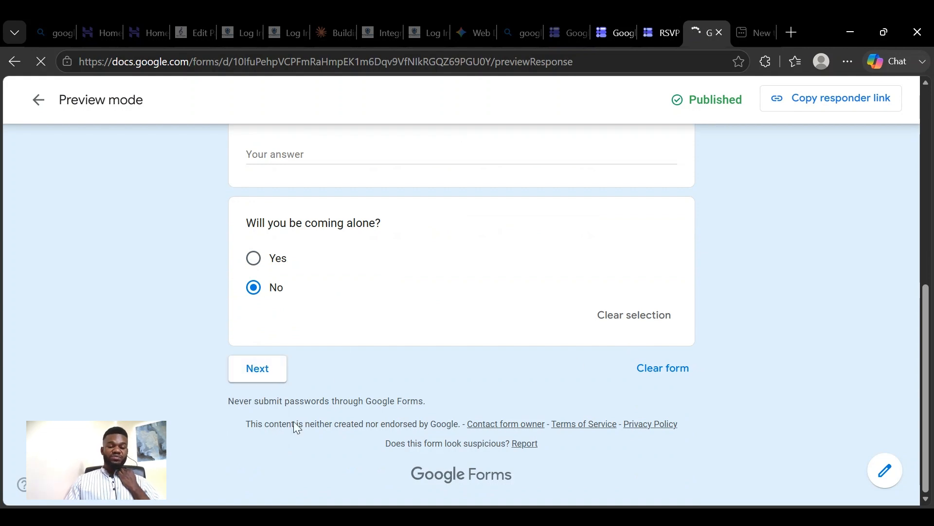
scroll(319, 310, down, 3)
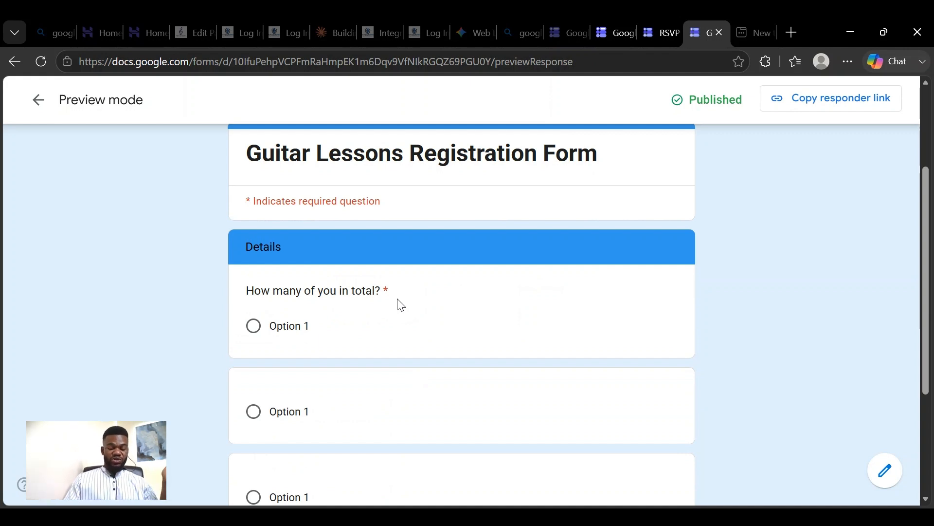
- Review the Details section in the preview, return to the form editor, and open the "Will you be coming alone?" question to check its section branching
scroll(397, 299, down, 4)
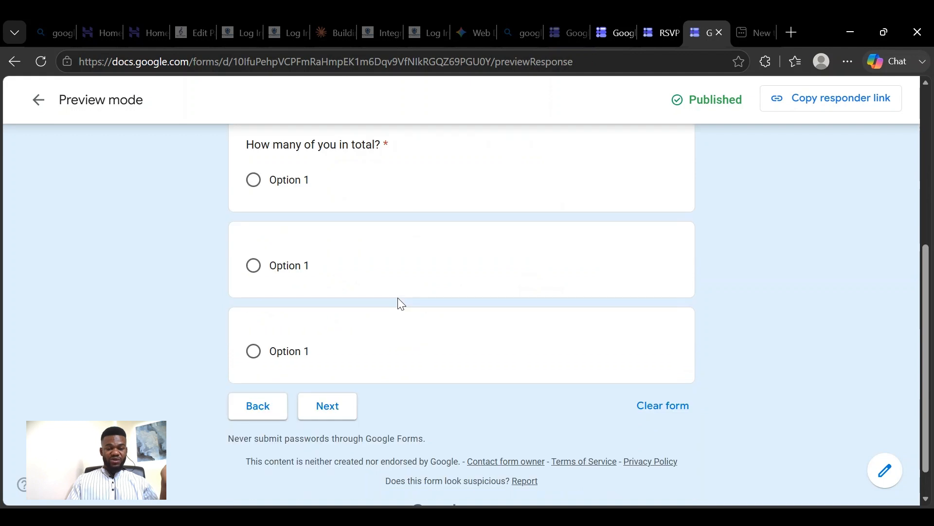
scroll(398, 292, up, 5)
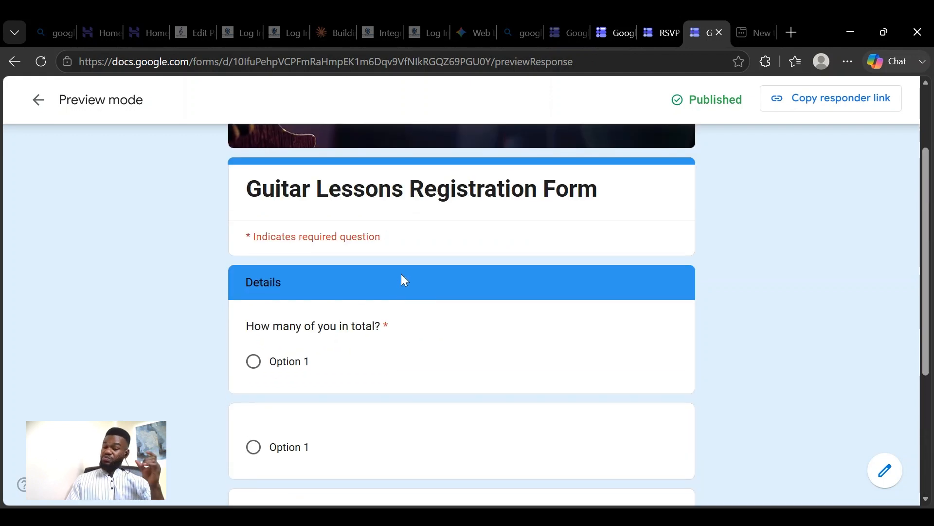
click(45, 107)
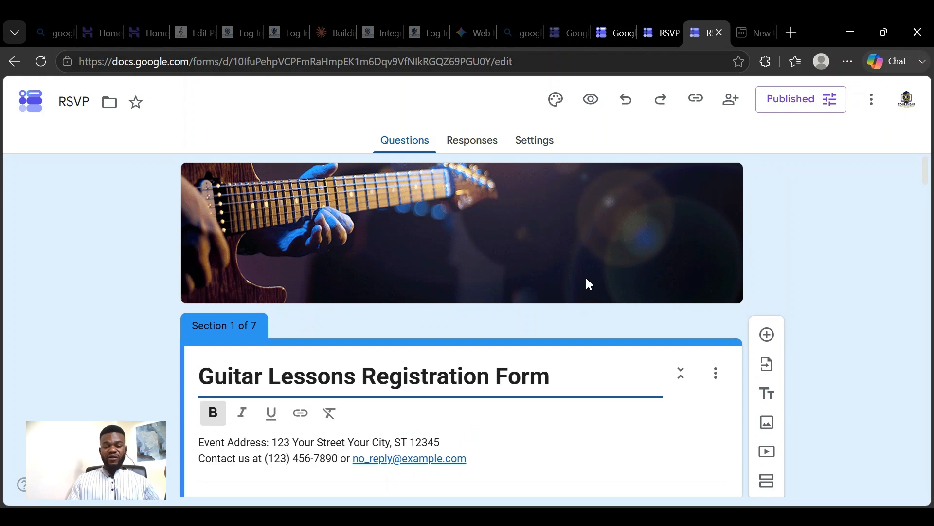
scroll(592, 309, down, 5)
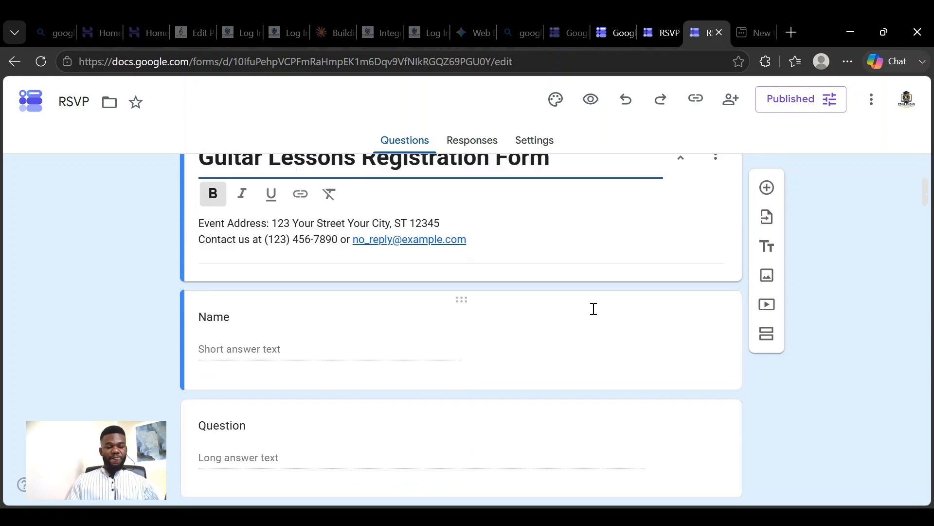
scroll(594, 308, down, 4)
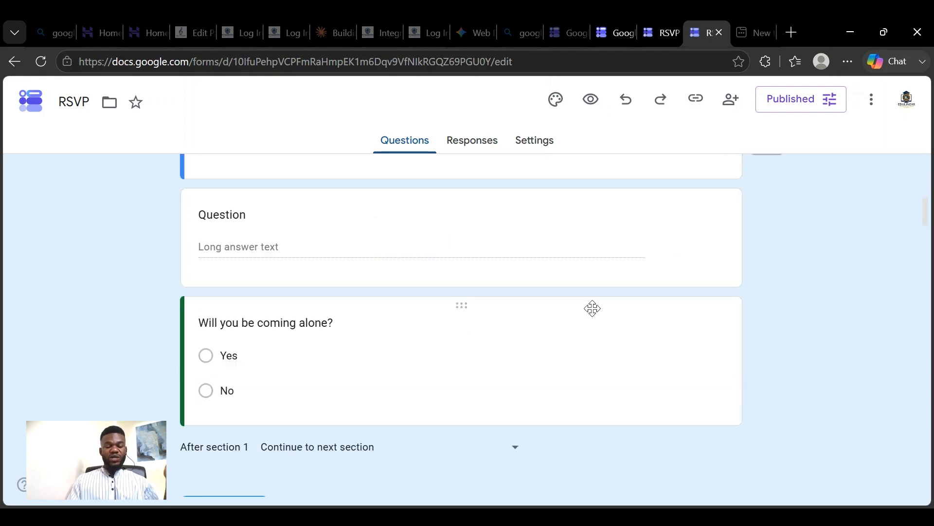
scroll(592, 309, up, 4)
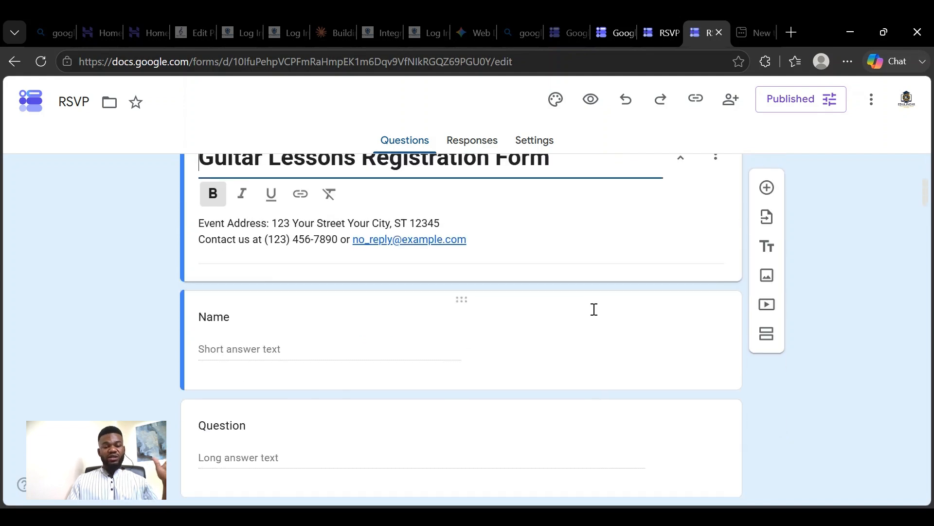
scroll(595, 309, down, 3)
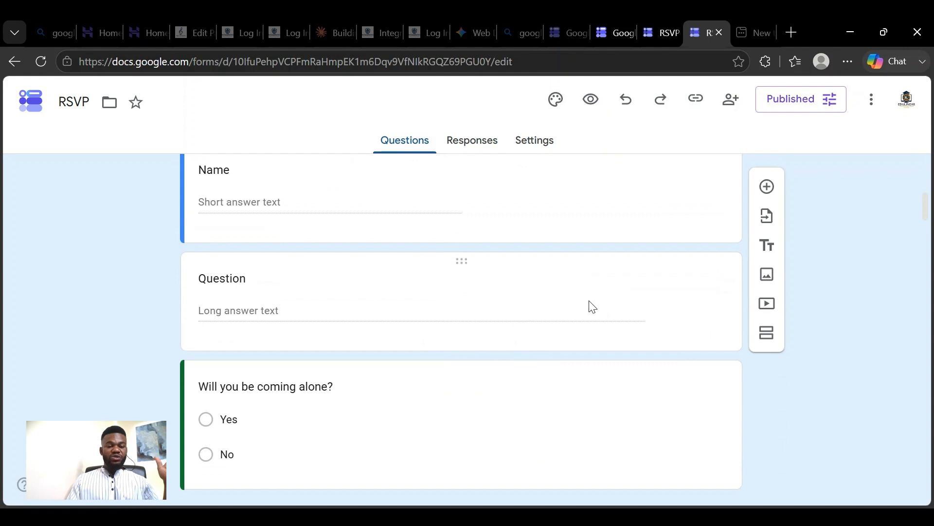
scroll(589, 307, down, 3)
click(504, 289)
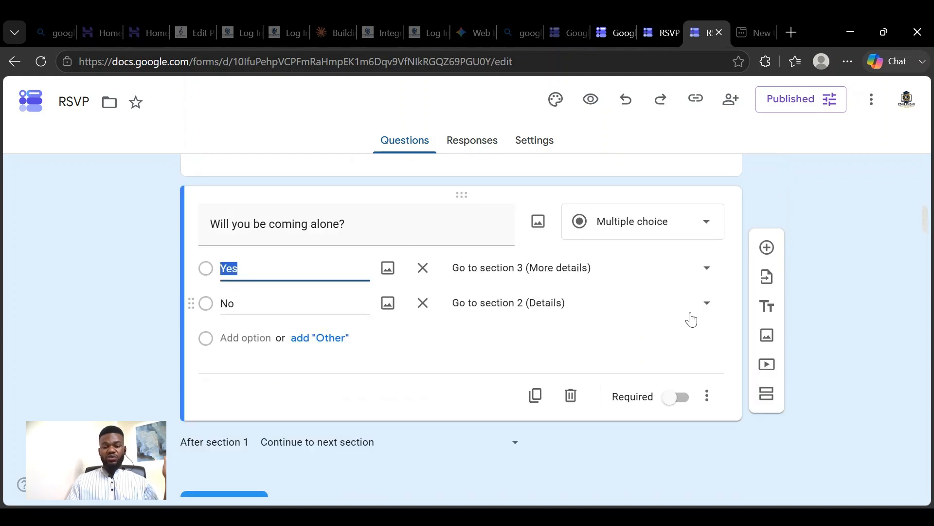
scroll(691, 320, down, 2)
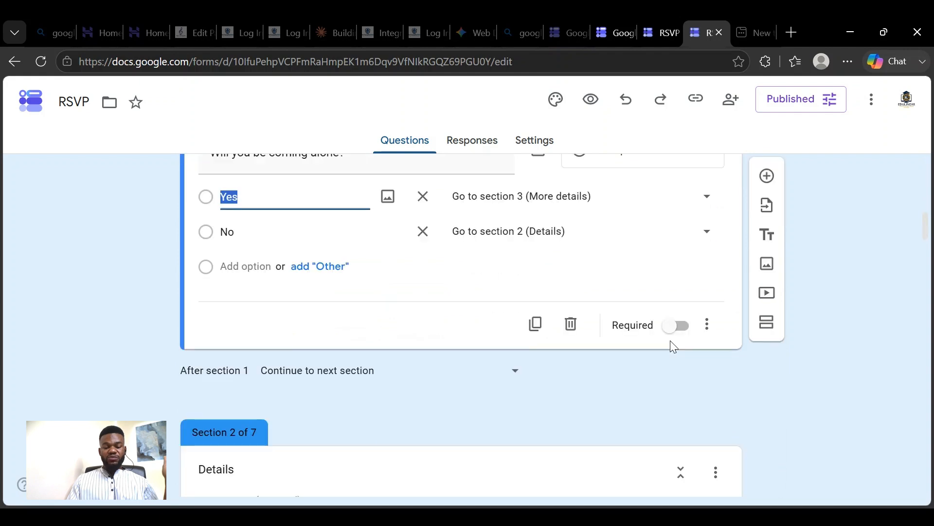
click(613, 275)
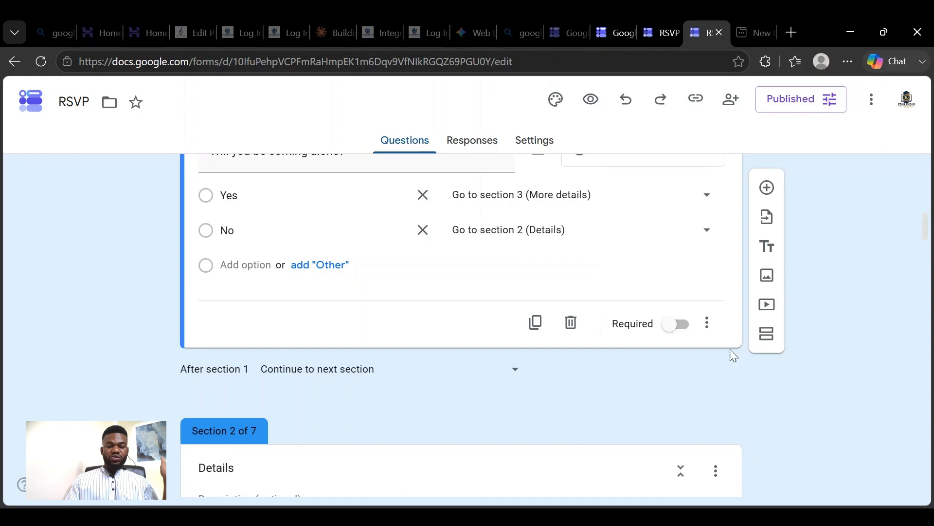
- Change the "Will you be coming alone?" question type to Dropdown and view the section destinations offered for its Yes option
scroll(632, 316, up, 5)
scroll(539, 281, down, 6)
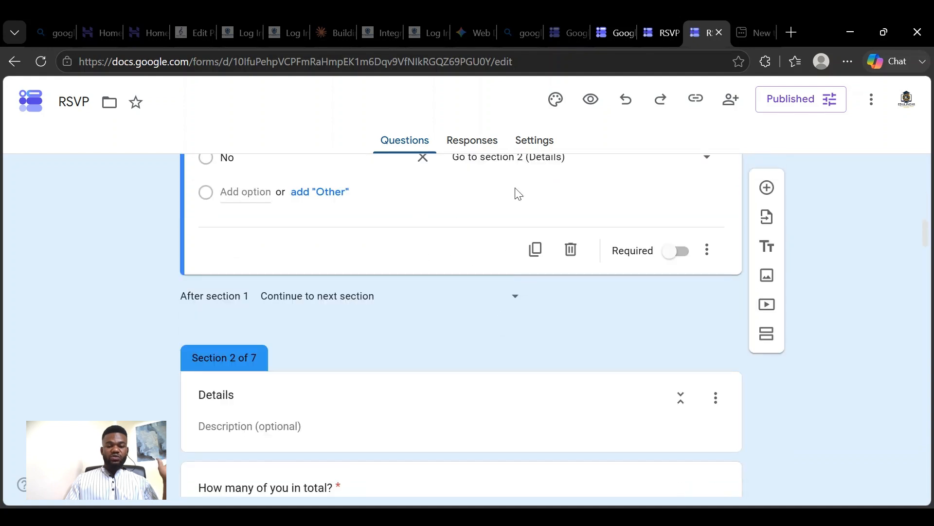
scroll(515, 193, up, 3)
scroll(579, 235, up, 2)
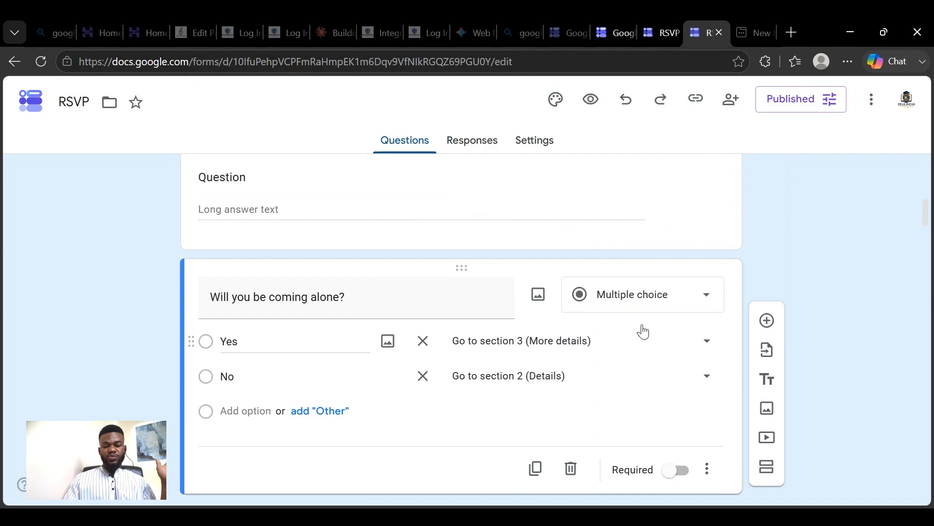
click(706, 301)
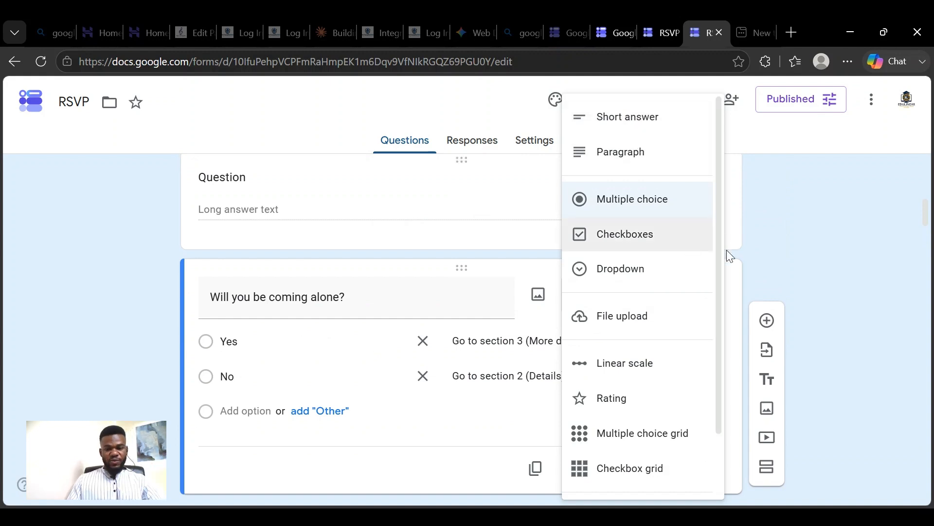
click(642, 283)
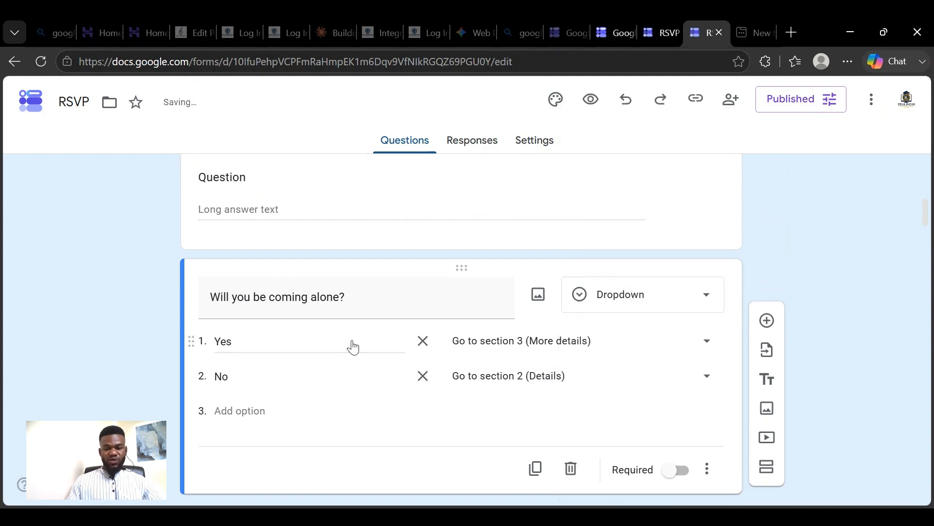
click(716, 350)
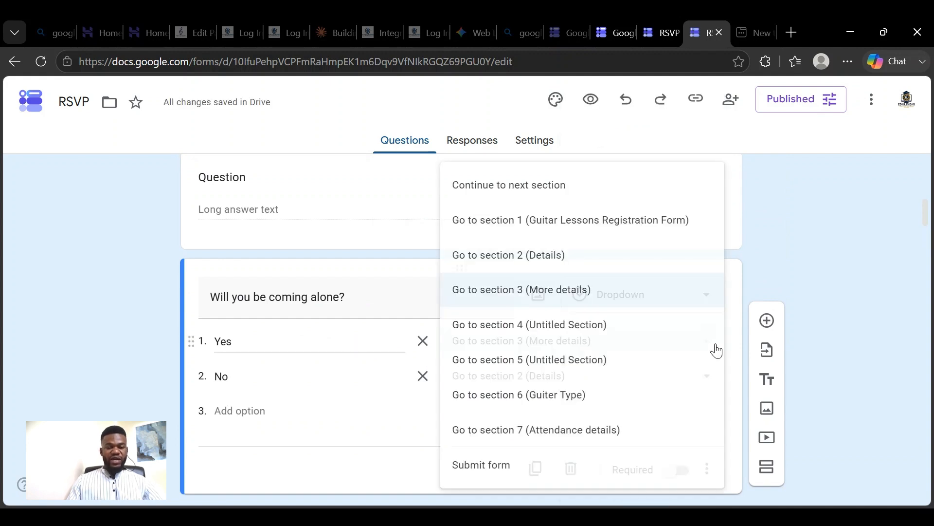
click(768, 243)
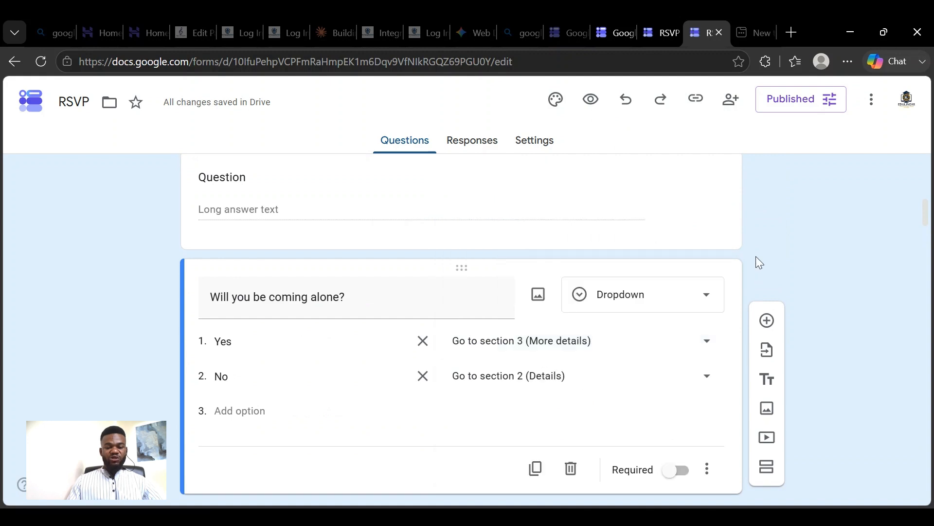
- Change the "Will you be coming alone?" question type to Checkboxes and check which additional options the question offers
click(708, 294)
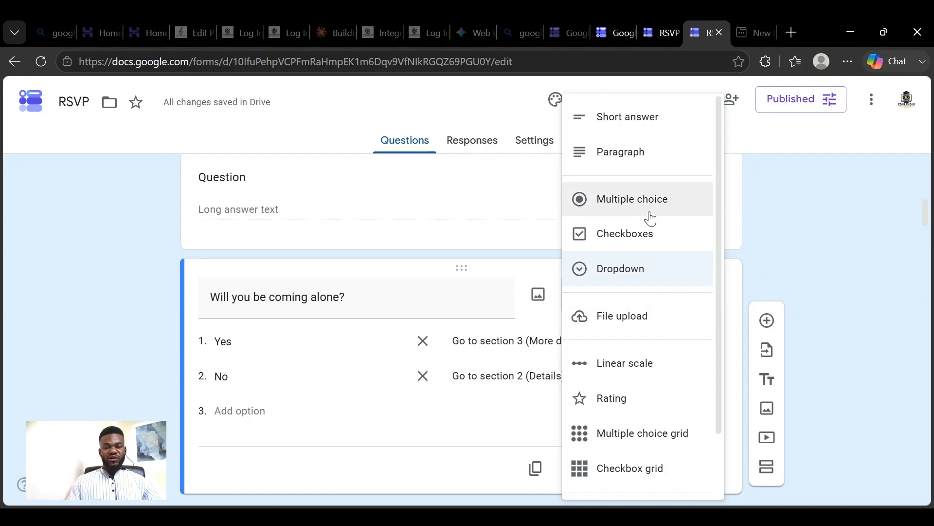
click(661, 248)
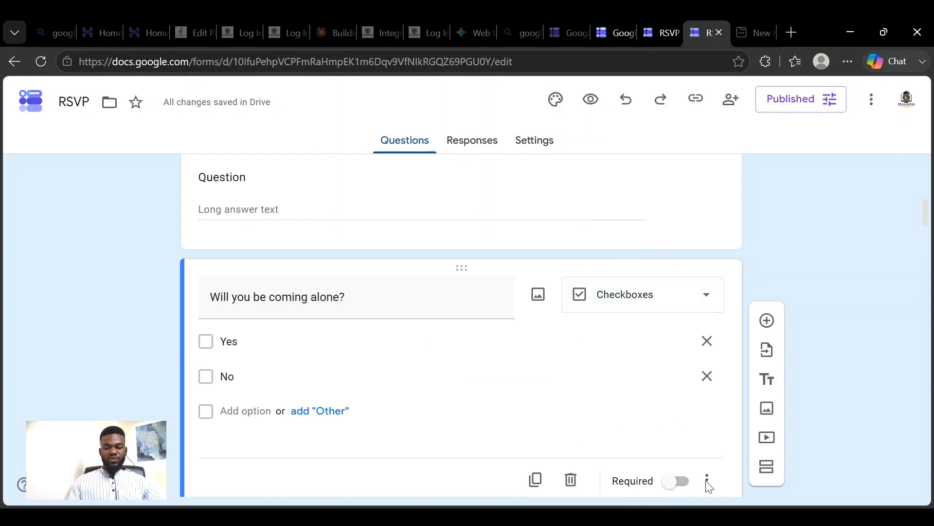
scroll(720, 424, down, 5)
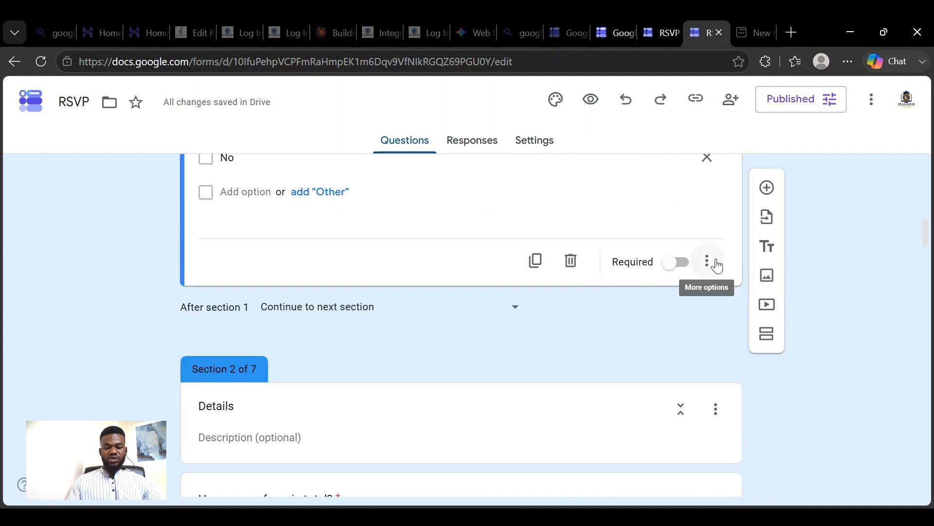
click(708, 263)
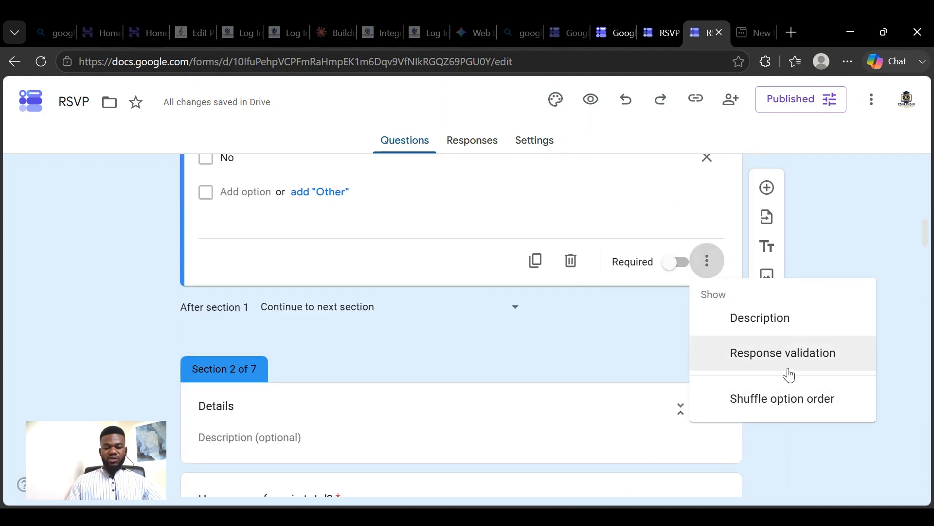
click(598, 323)
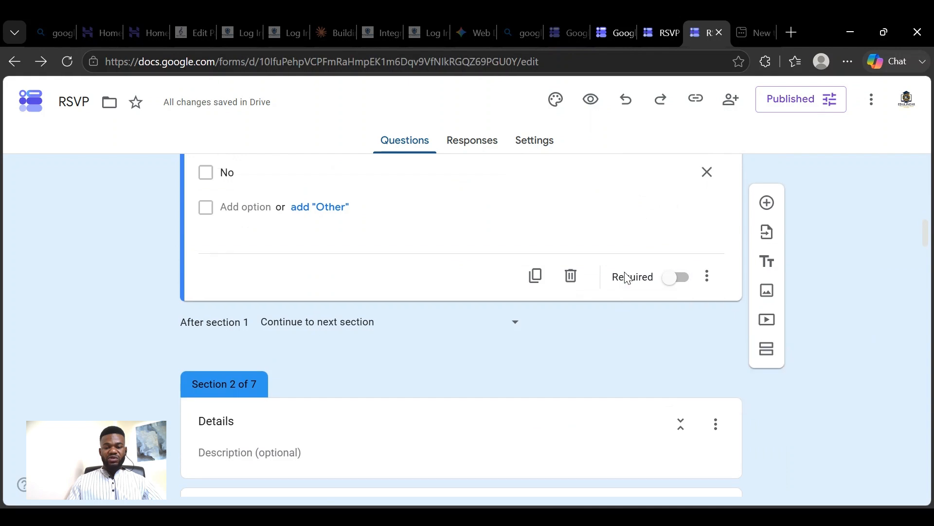
- Look through the full list of available question types for "Will you be coming alone?" and leave the current type selected
scroll(681, 365, up, 6)
click(705, 377)
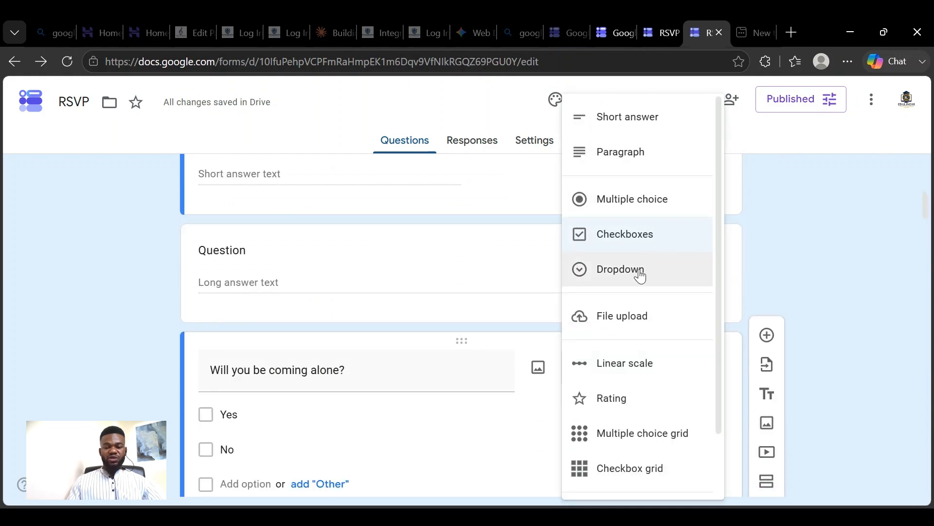
scroll(650, 285, down, 2)
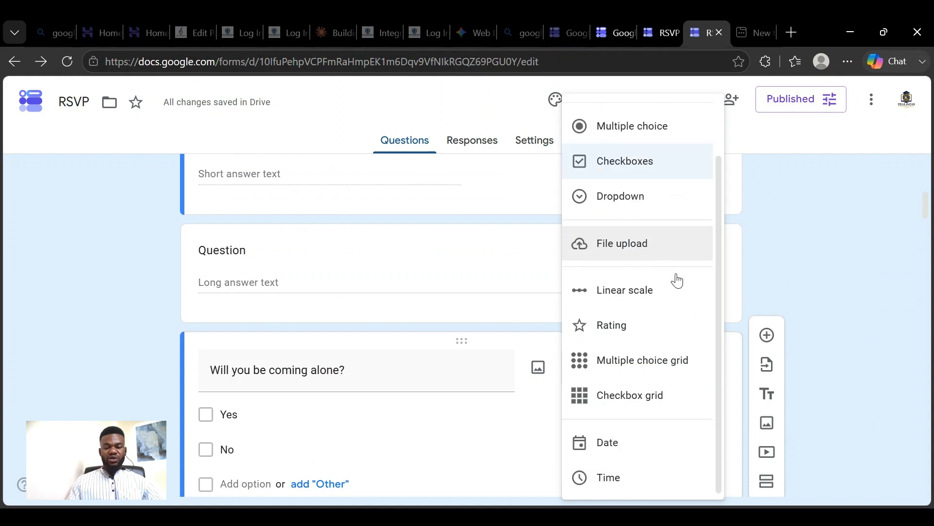
click(784, 269)
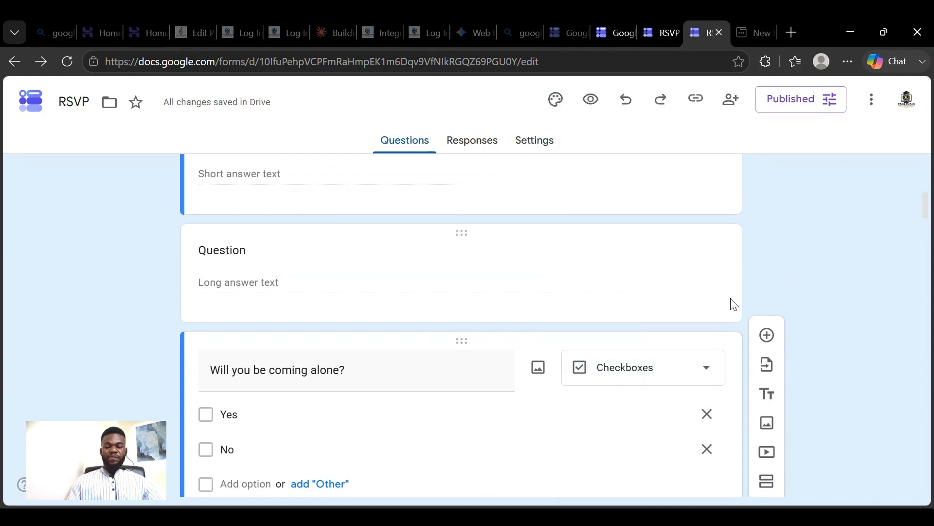
- Open the question import dialog, browse the recent and My Drive forms, and close it without importing
scroll(739, 292, down, 2)
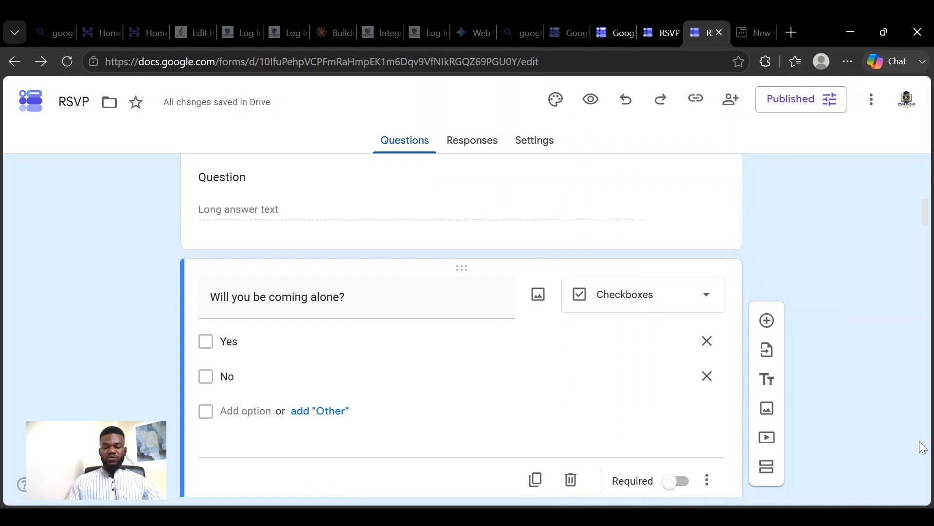
click(772, 360)
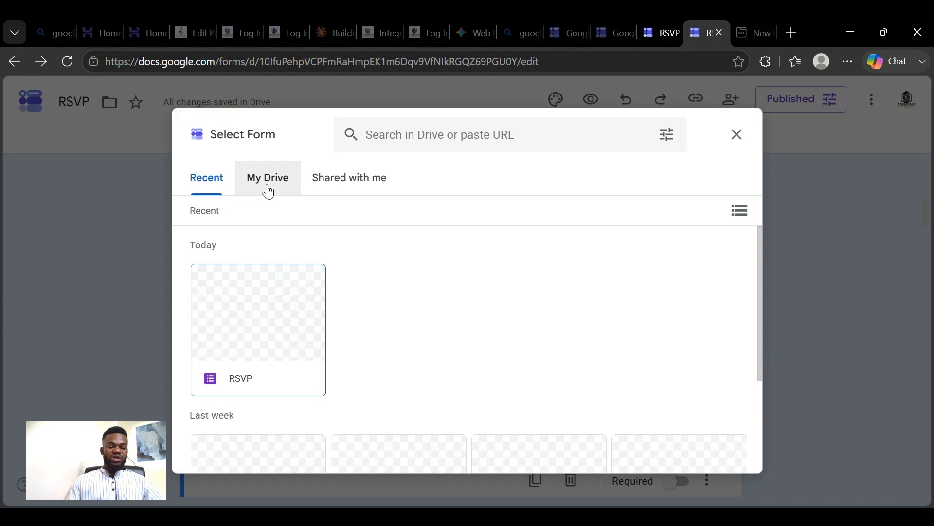
scroll(423, 358, down, 3)
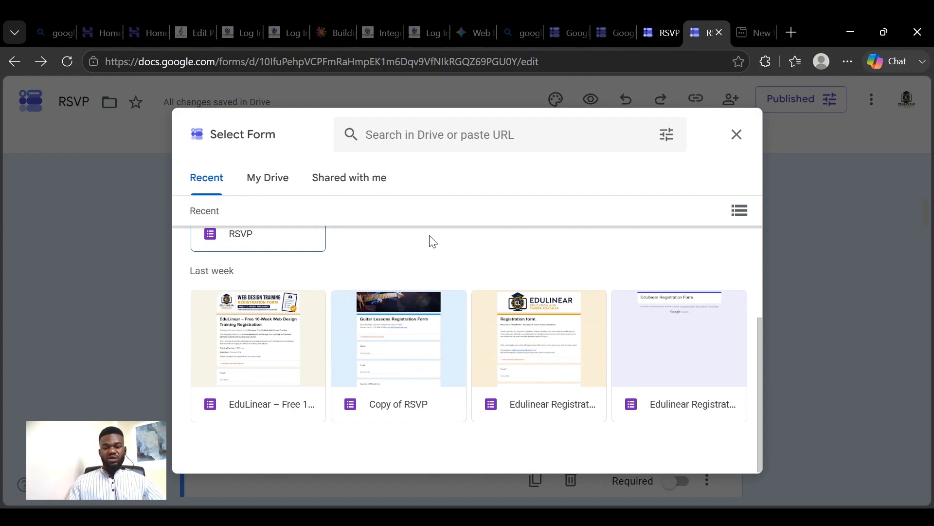
click(287, 180)
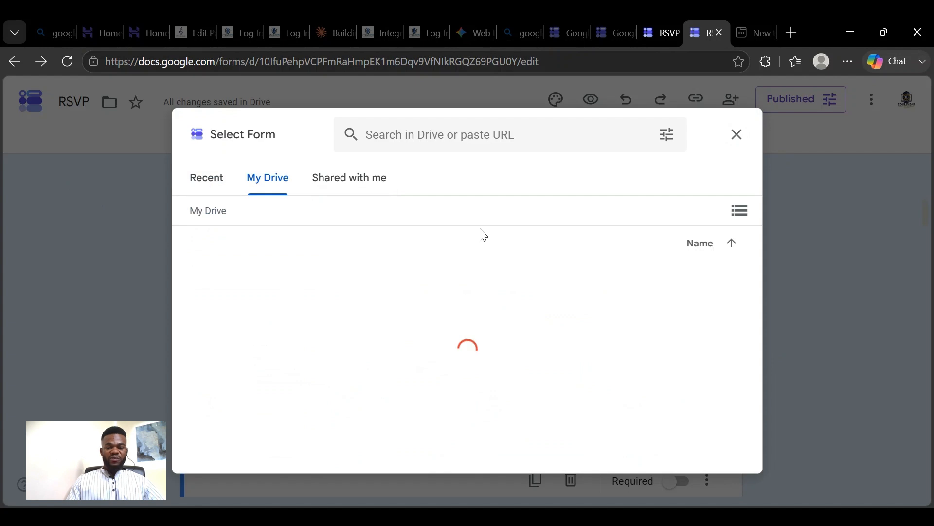
click(736, 135)
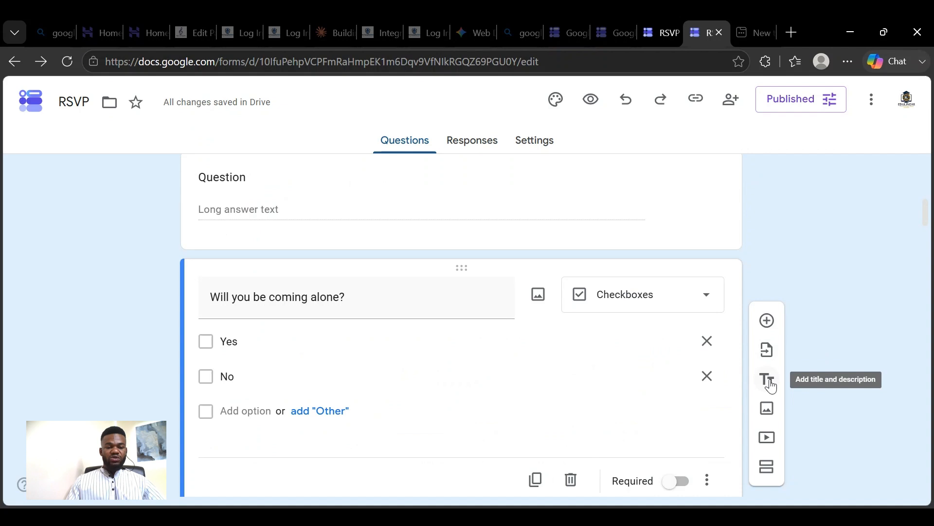
- Check section 2's title and description fields, and add a title and description block below the Details header
scroll(559, 359, up, 3)
scroll(521, 328, down, 6)
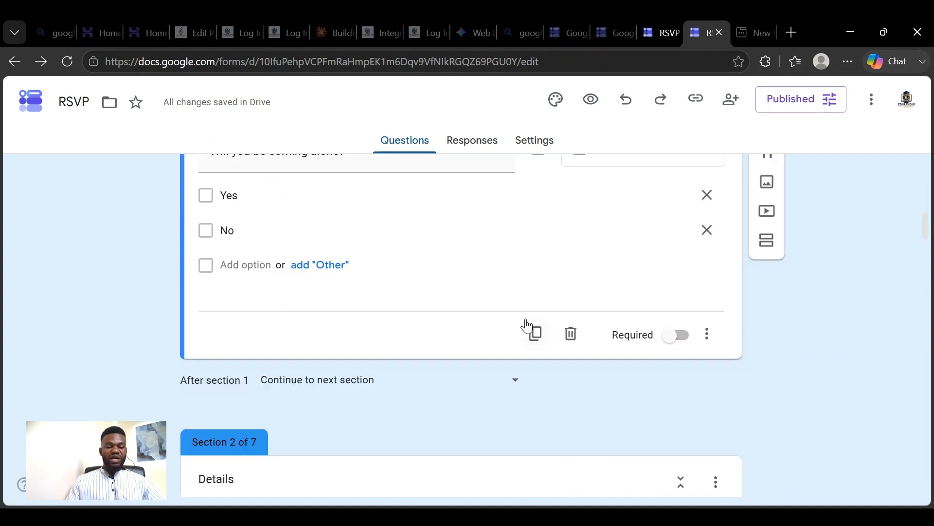
scroll(526, 325, down, 4)
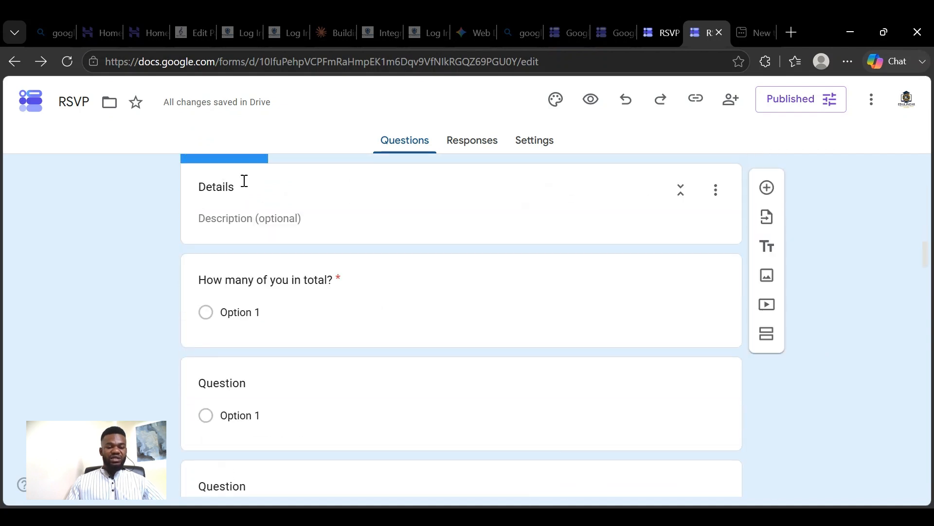
scroll(244, 184, down, 2)
scroll(280, 257, up, 5)
double_click(255, 289)
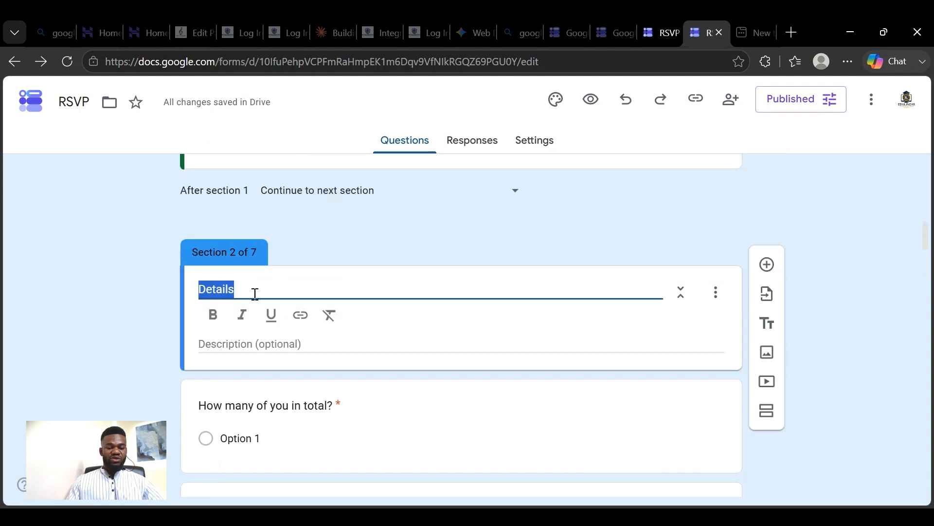
click(262, 345)
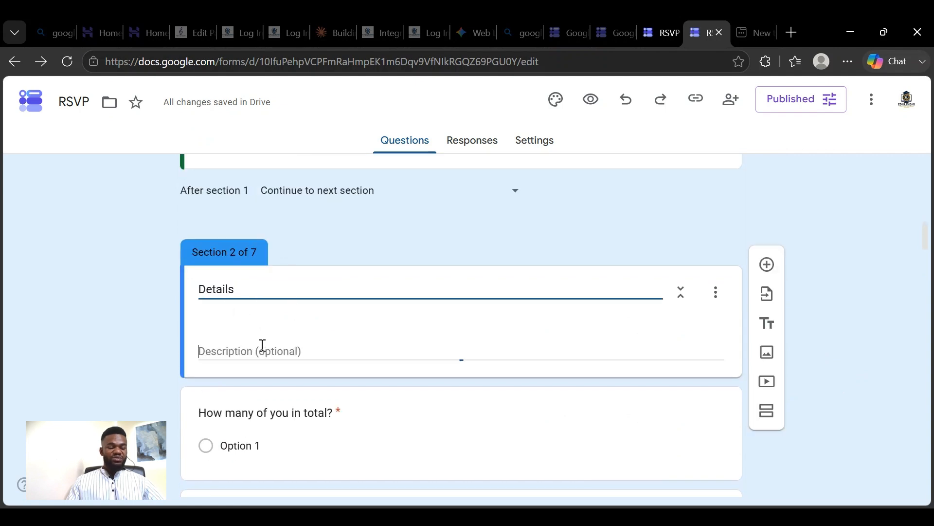
click(258, 317)
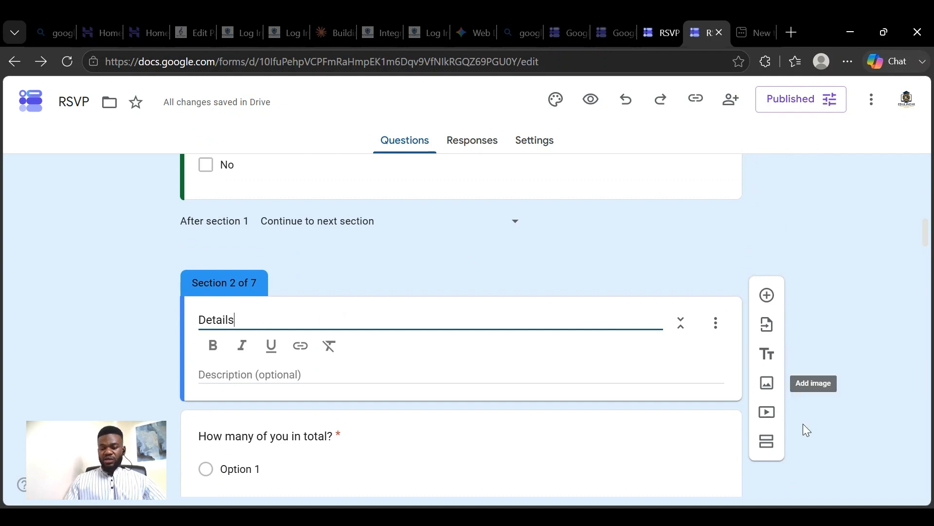
click(773, 364)
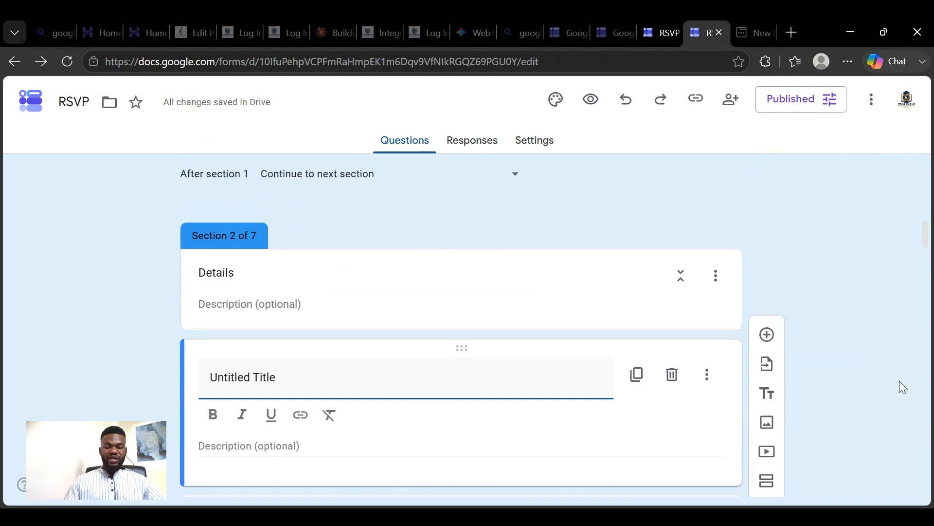
click(770, 394)
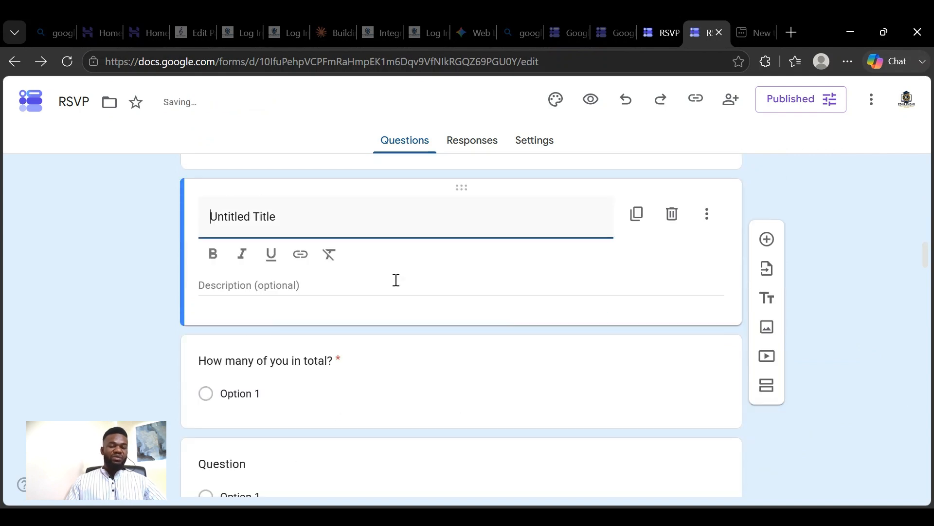
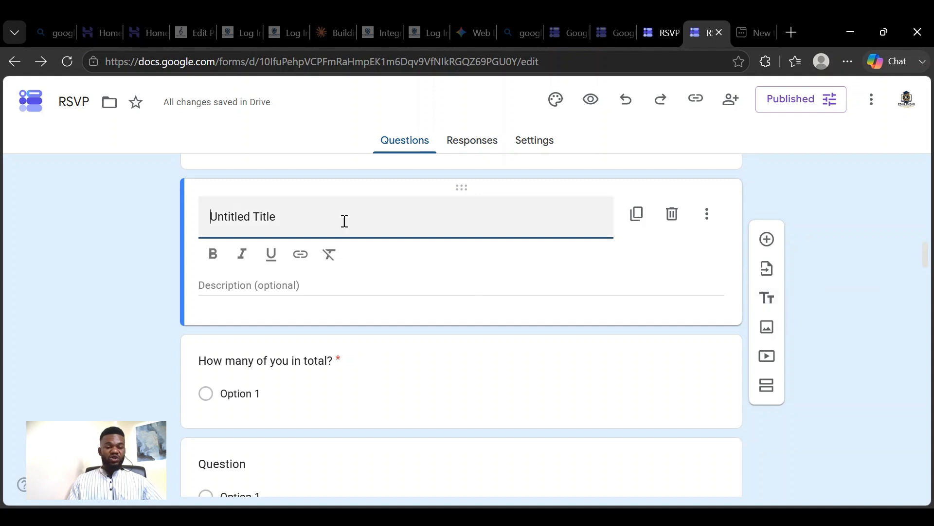
- Enter a three-item bulleted list reading kk, kj and jhihi in the selected untitled block's description
click(238, 279)
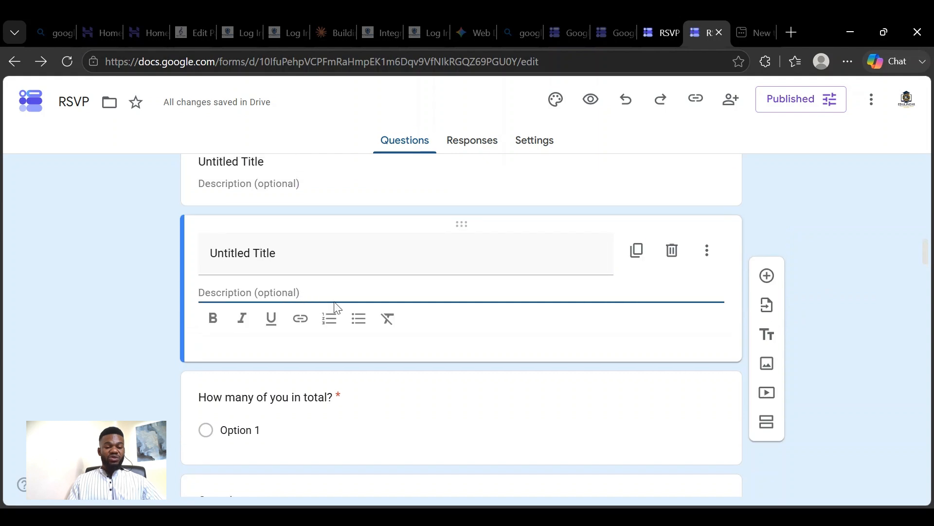
click(353, 322)
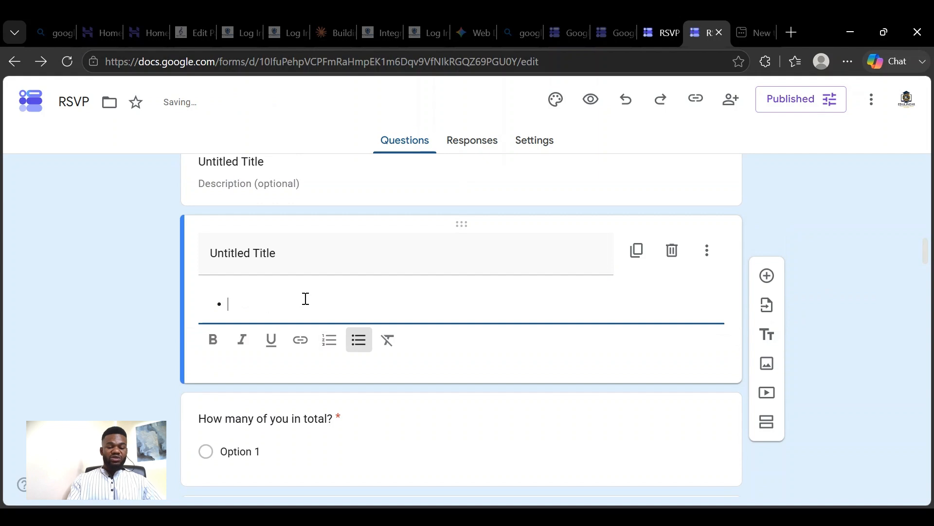
key(BackSpace)
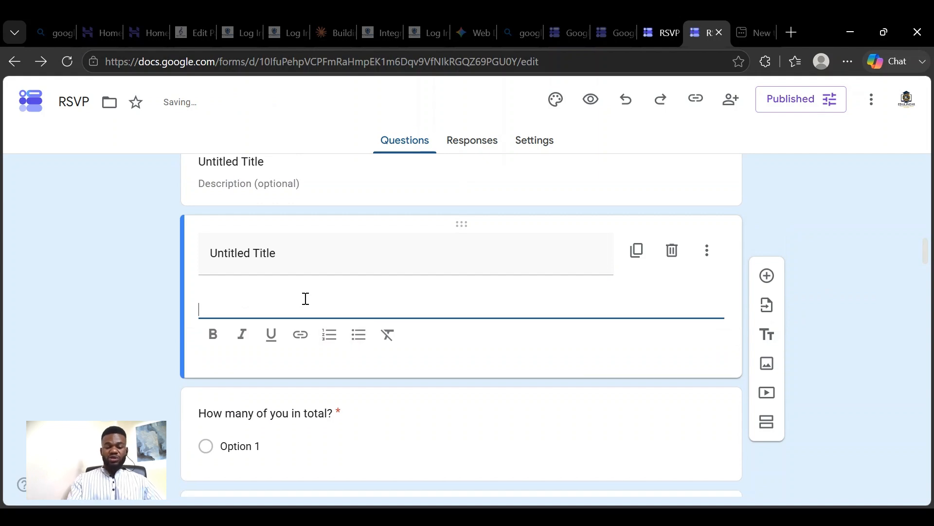
key(BackSpace)
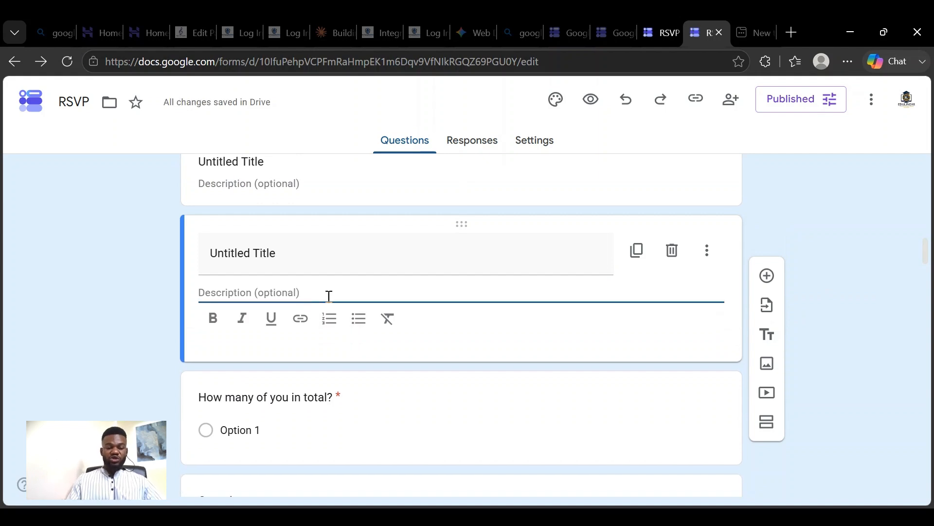
click(358, 319)
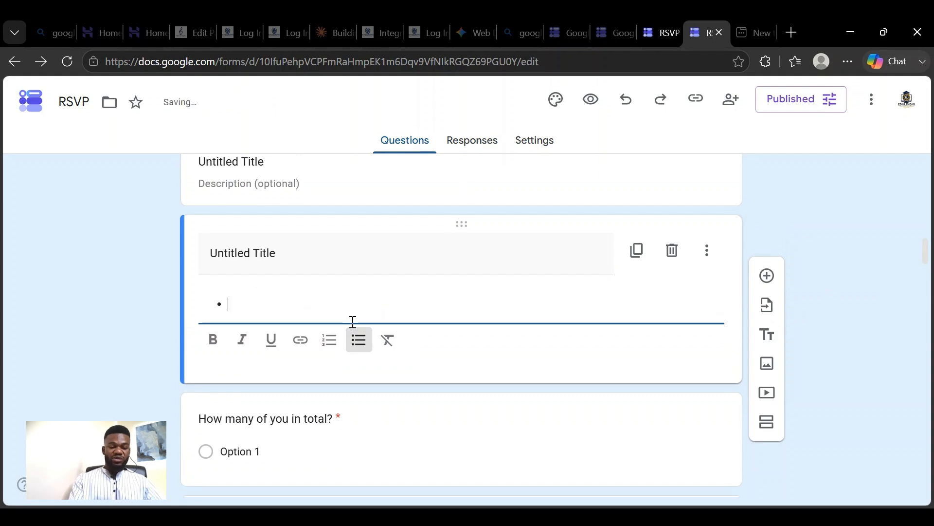
text(kk)
key(Return)
text(kj)
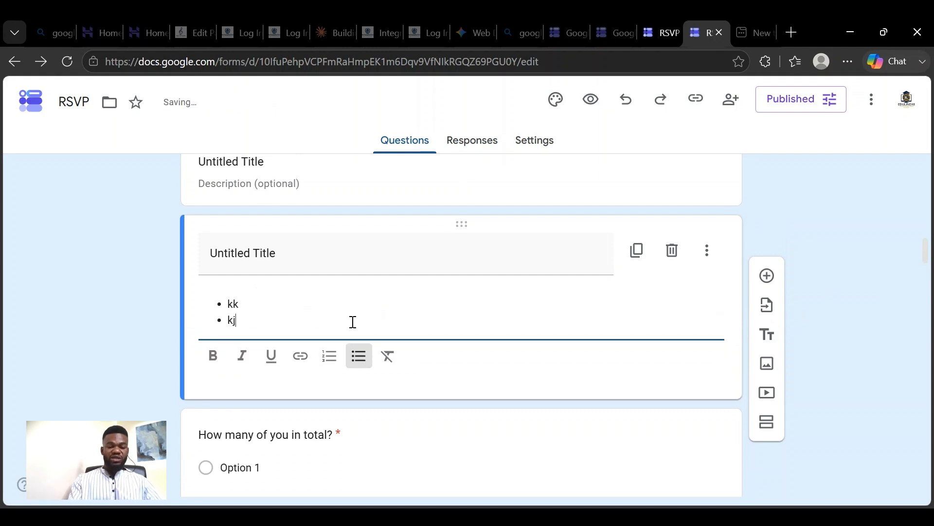
key(Return)
text(jhihi)
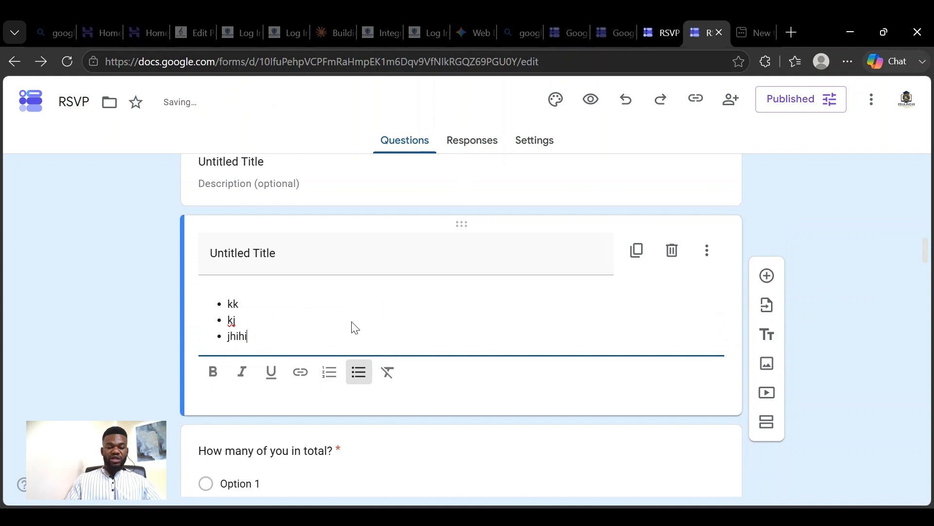
- Delete the whole bulleted list from the untitled block's description
drag(299, 338, 188, 292)
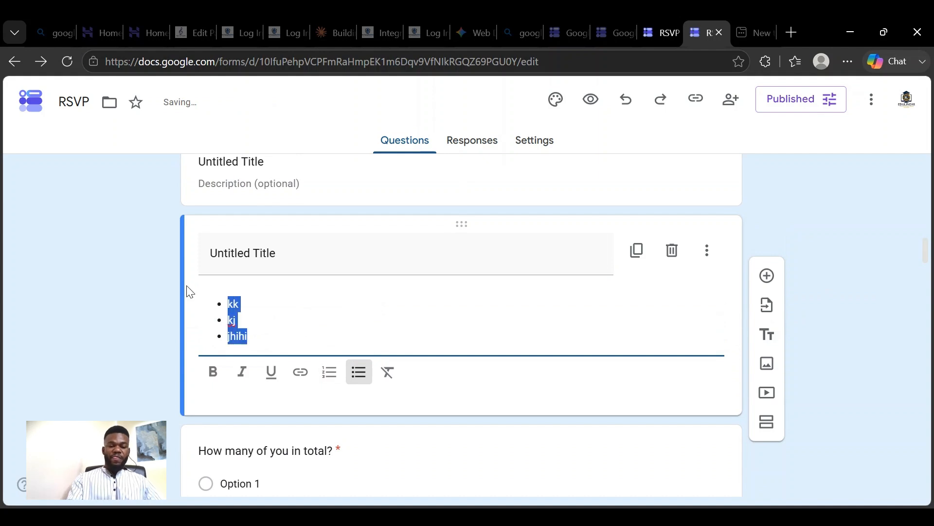
key(BackSpace)
key(BackSpace)
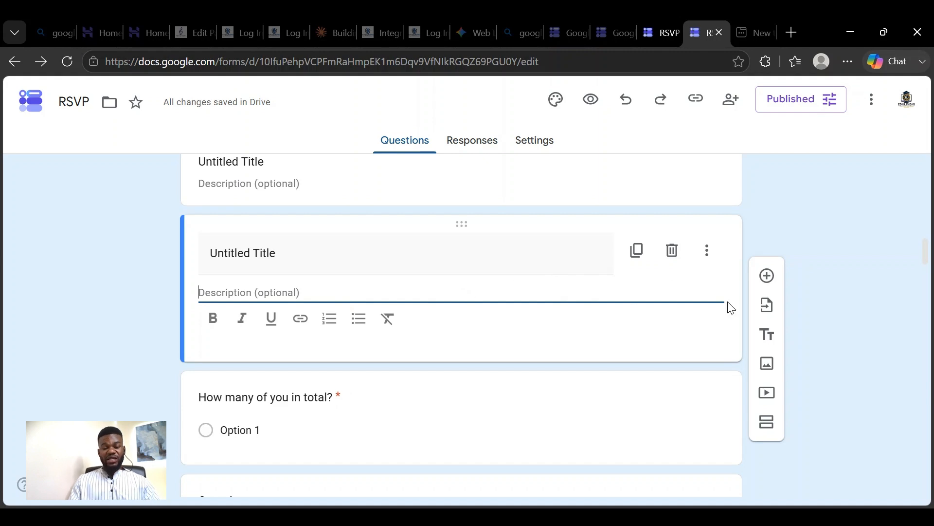
- Open and close the question import dialog, and add more title and description blocks above "How many of you in total?"
click(766, 306)
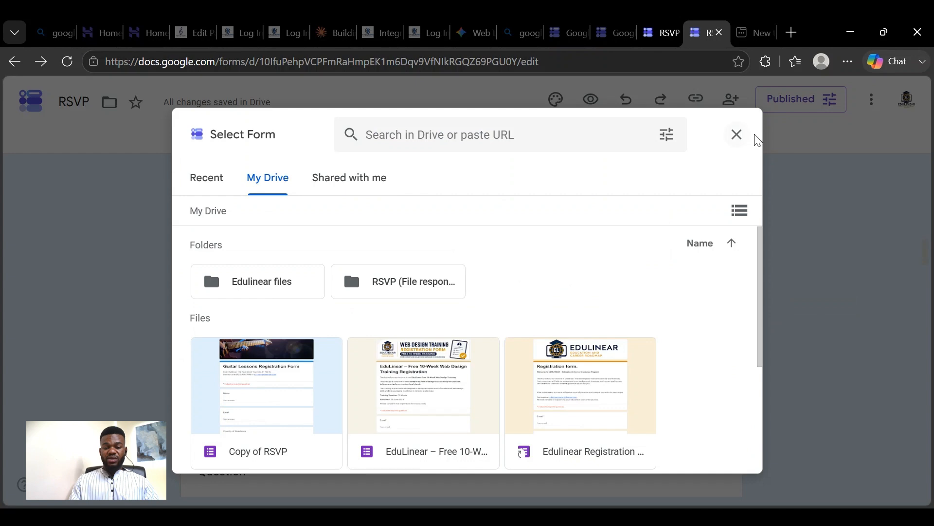
click(737, 135)
click(767, 335)
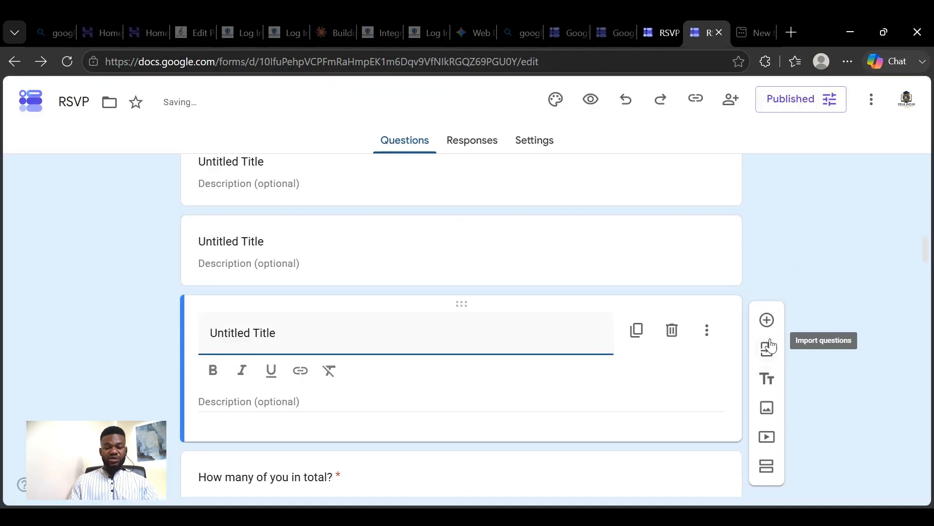
click(767, 382)
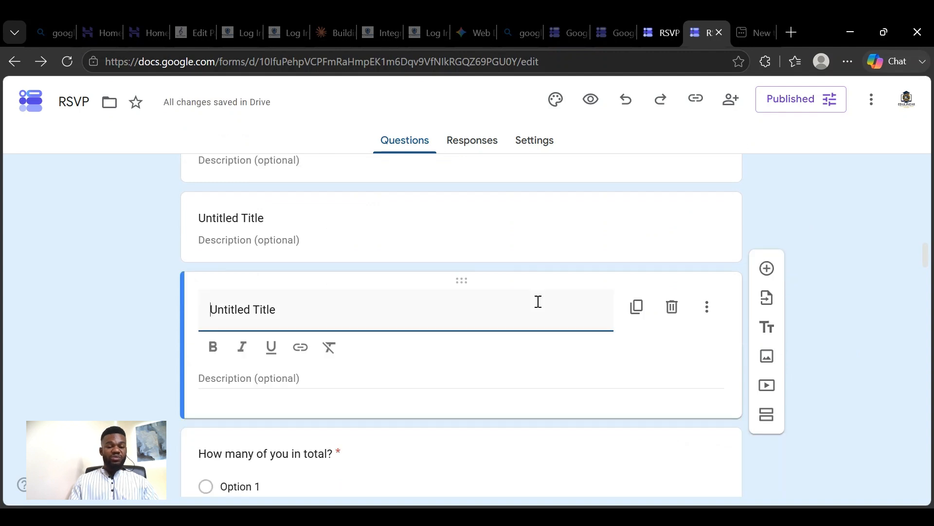
scroll(535, 297, down, 3)
click(630, 292)
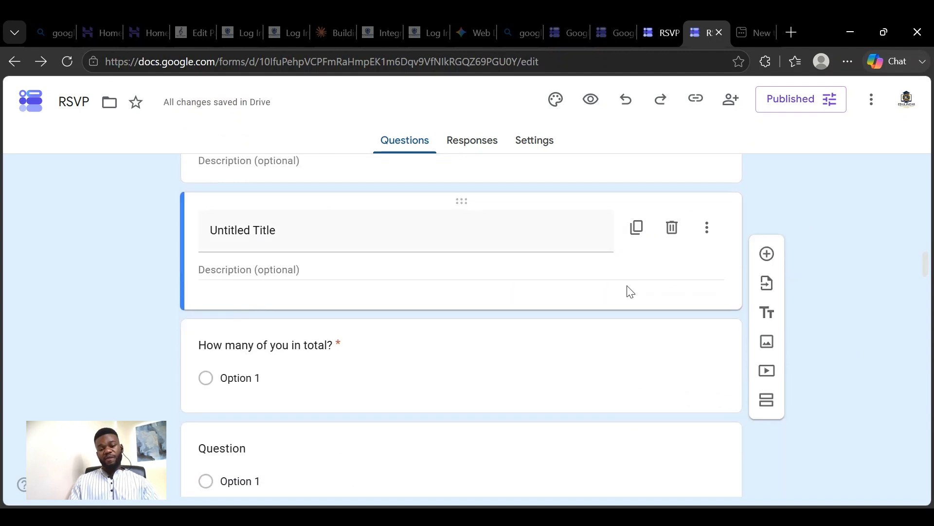
- Open the YouTube video picker from the add video option, check its search field, and close it without inserting a video
scroll(706, 289, down, 2)
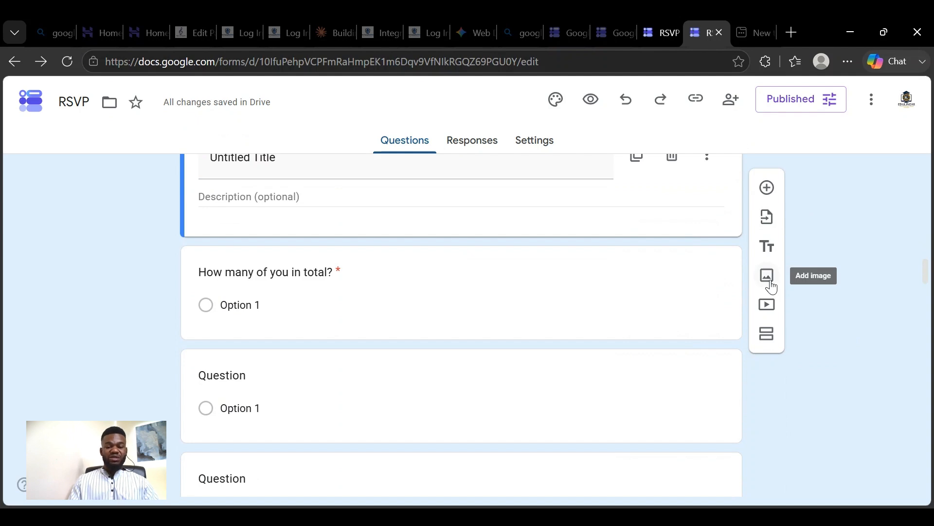
scroll(773, 288, up, 2)
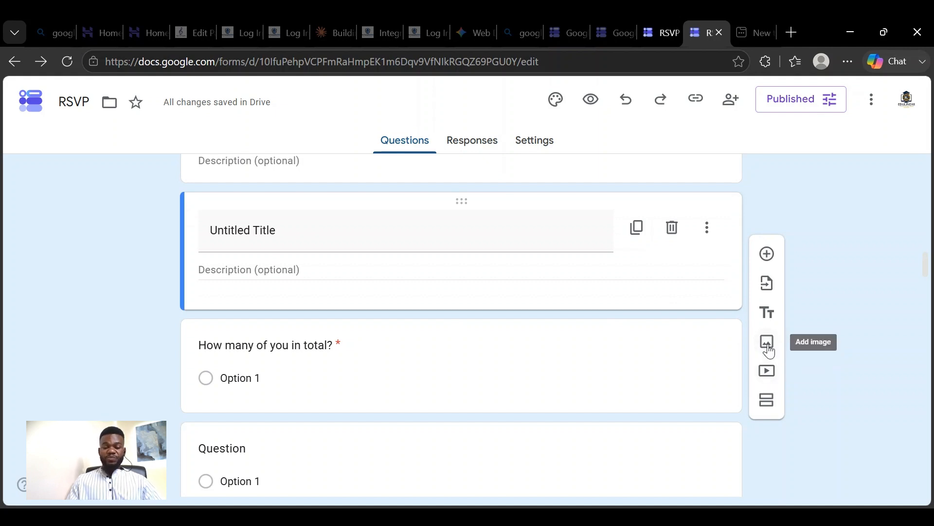
click(763, 379)
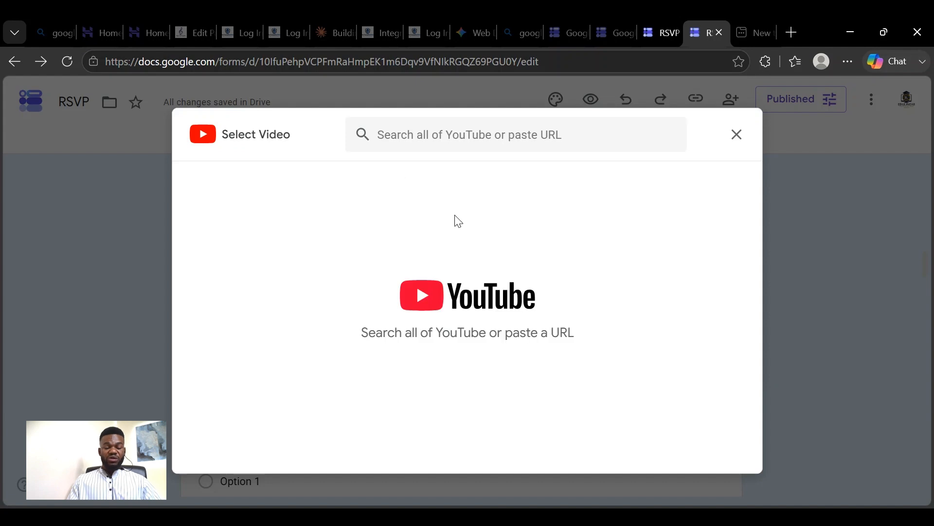
click(455, 141)
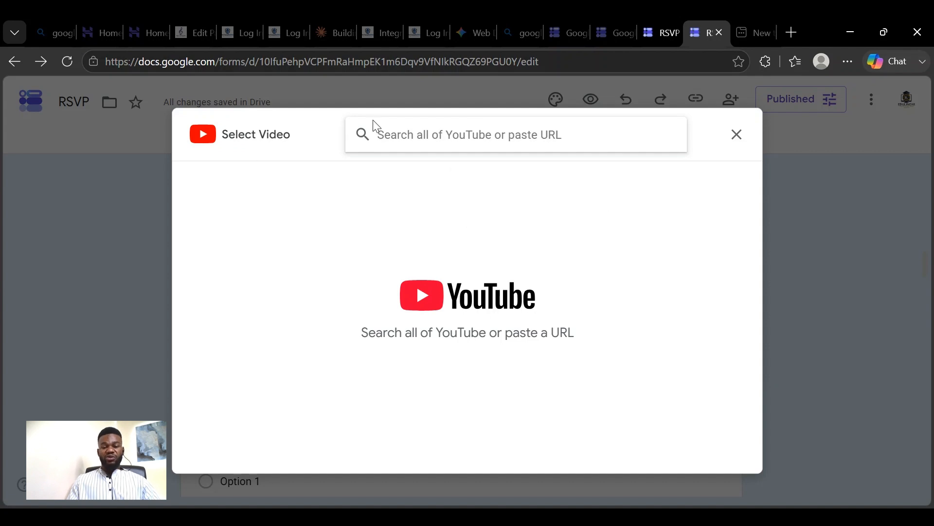
click(743, 136)
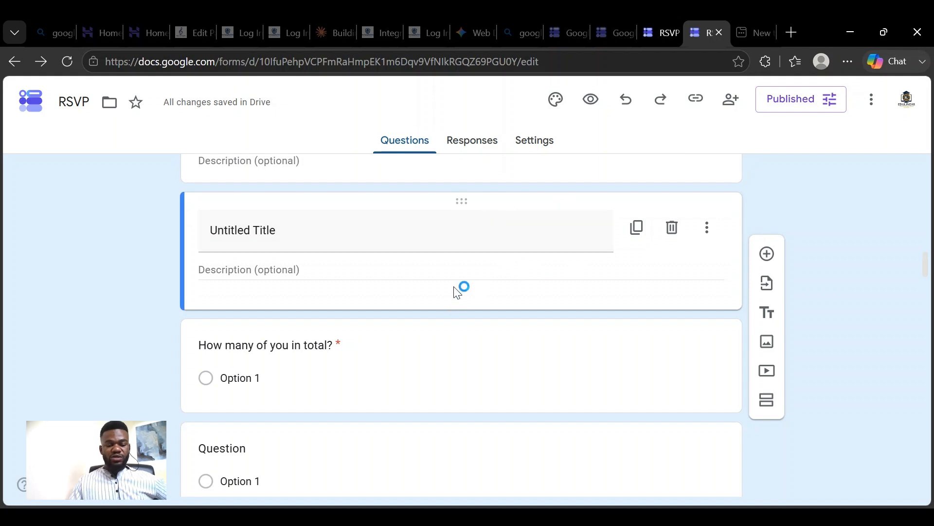
- Look through the form from section 2 back to "Will you be coming alone?", and check that the form name can be edited
scroll(613, 248, down, 3)
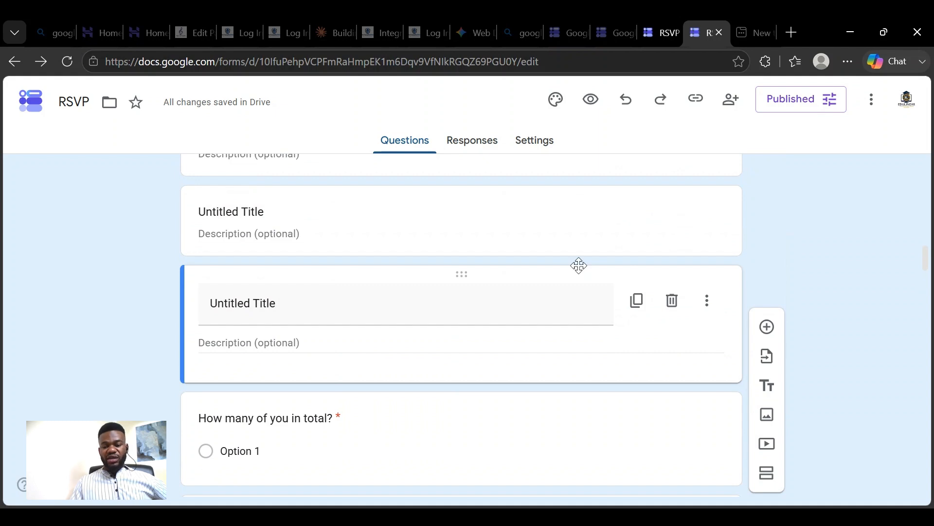
scroll(579, 266, down, 1)
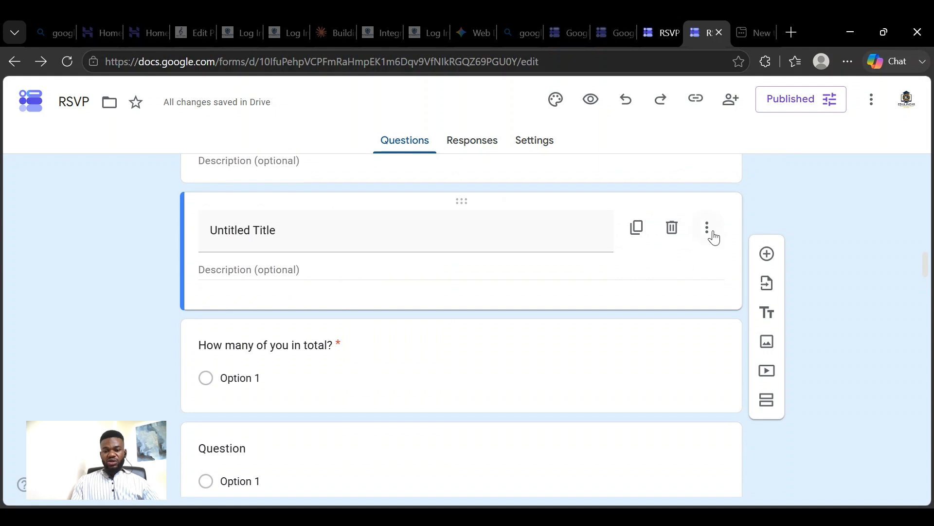
scroll(710, 301, down, 6)
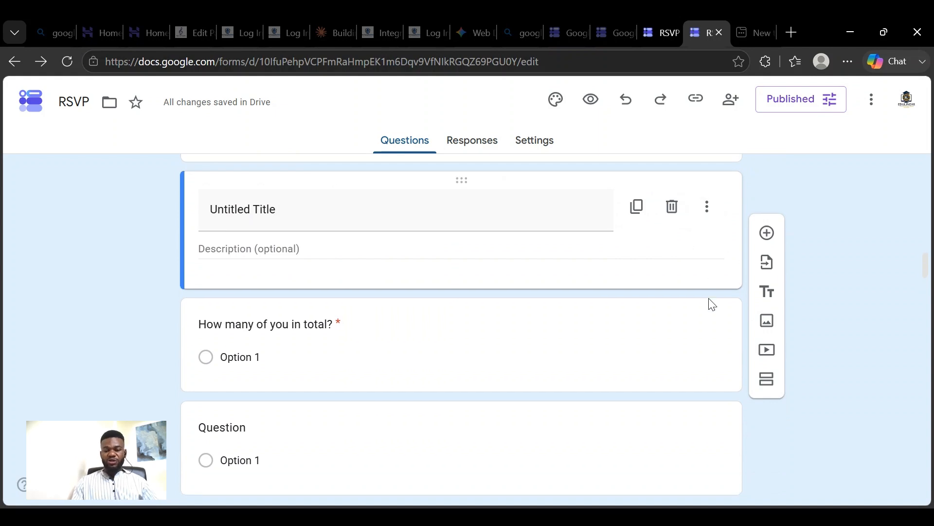
scroll(722, 302, down, 1)
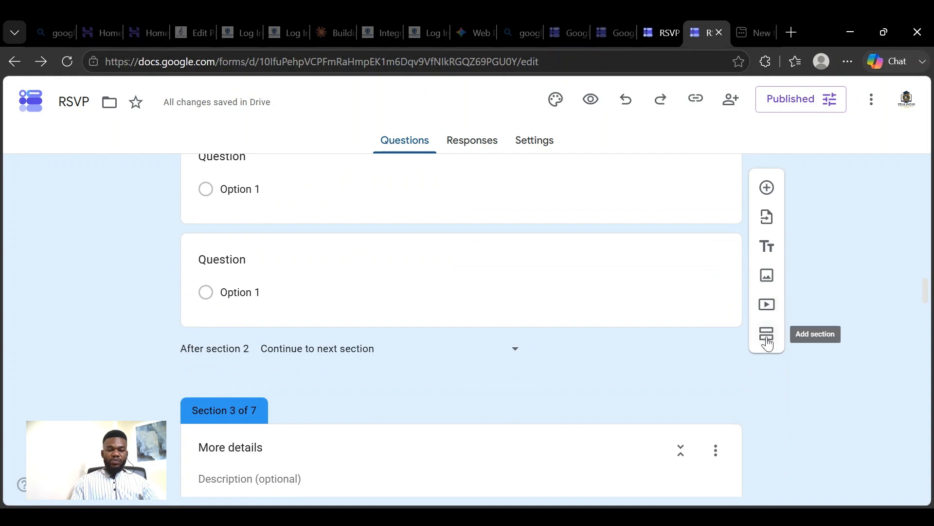
scroll(628, 340, up, 10)
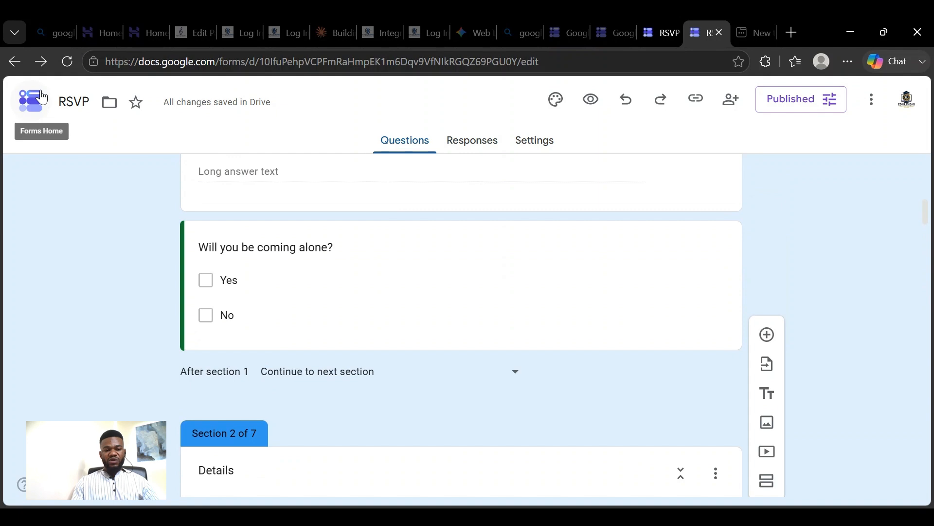
click(82, 102)
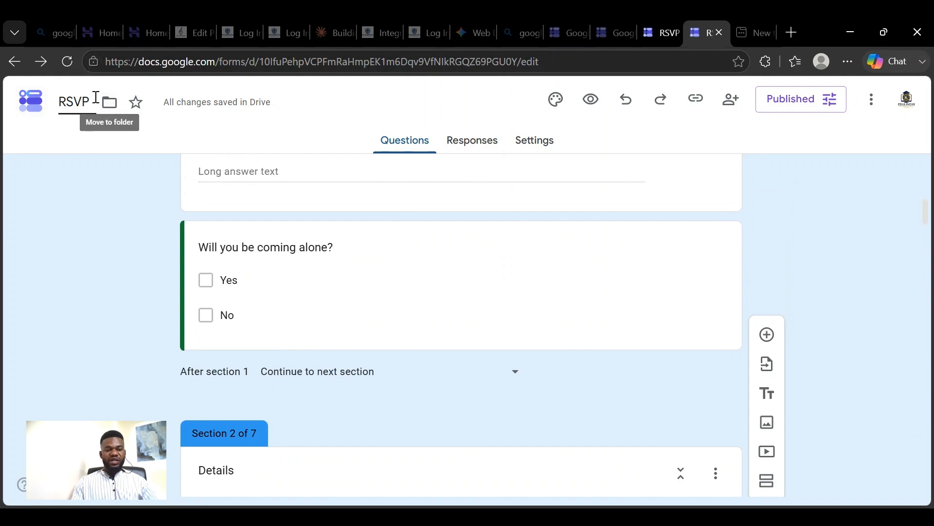
click(92, 95)
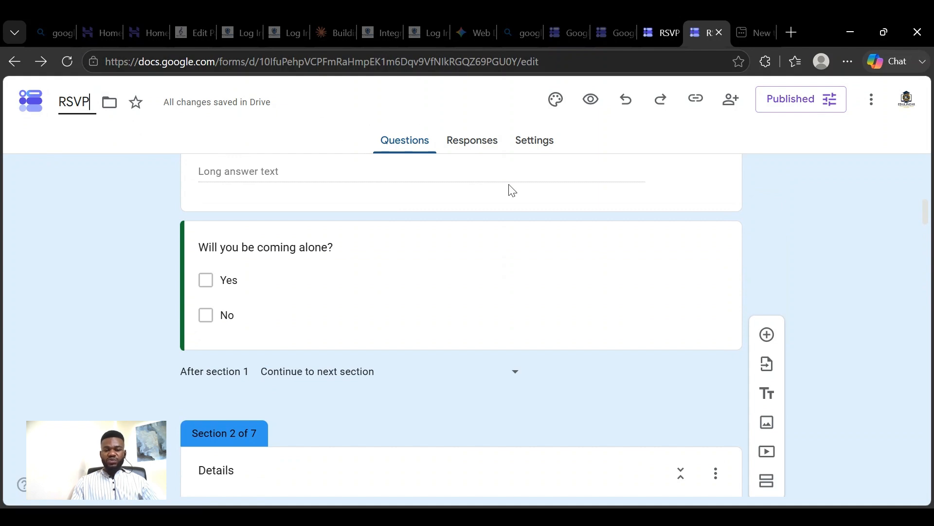
- Check the RSVP form's responses and its Sheets link option, and view the responses of the EduLinear web design training form
click(478, 151)
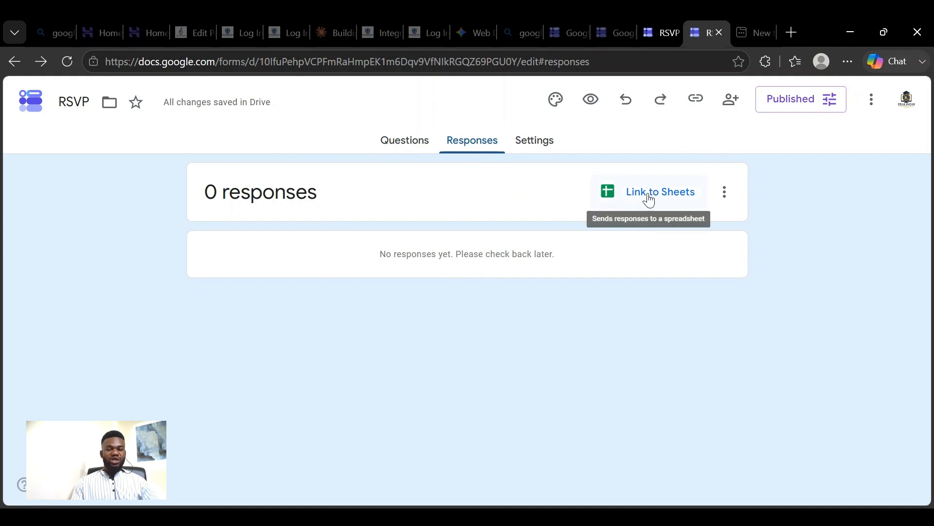
click(614, 30)
click(401, 341)
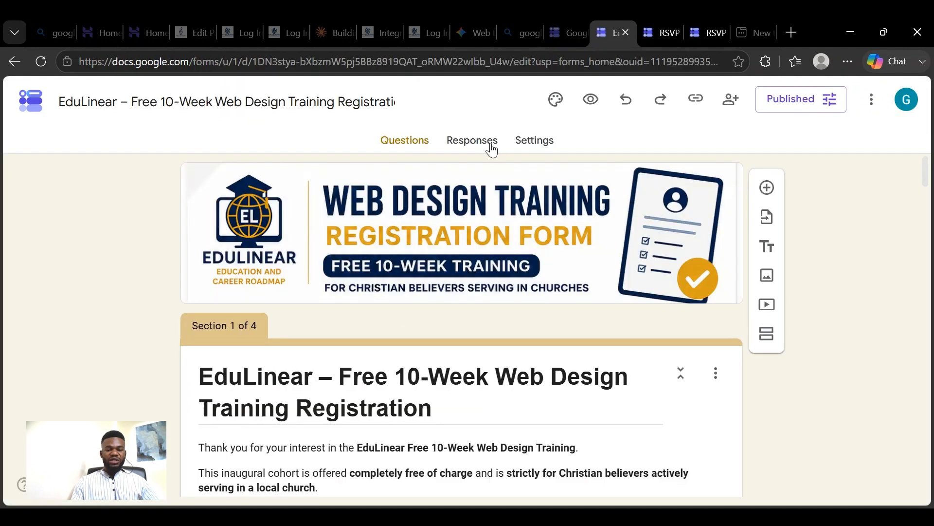
click(491, 150)
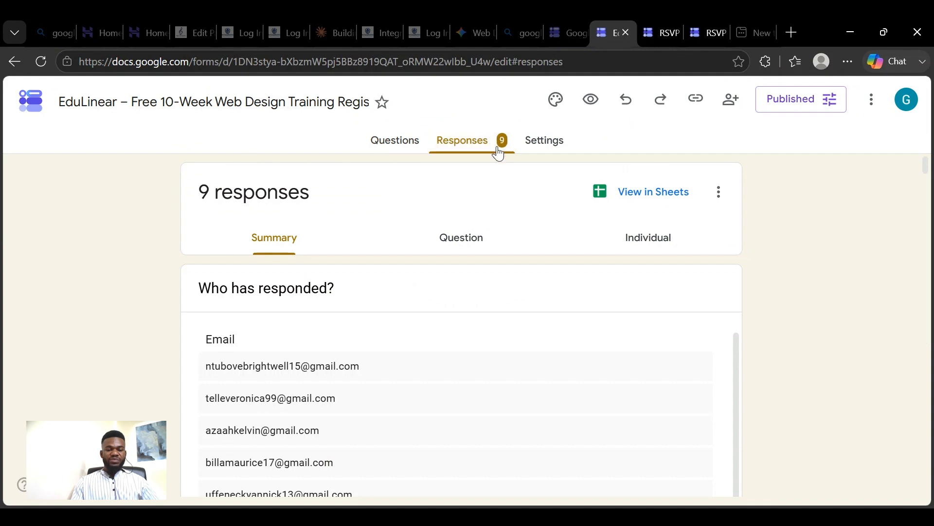
- View the EduLinear form's responses in the linked Google Sheets spreadsheet and dismiss the signed-in account notice
click(665, 194)
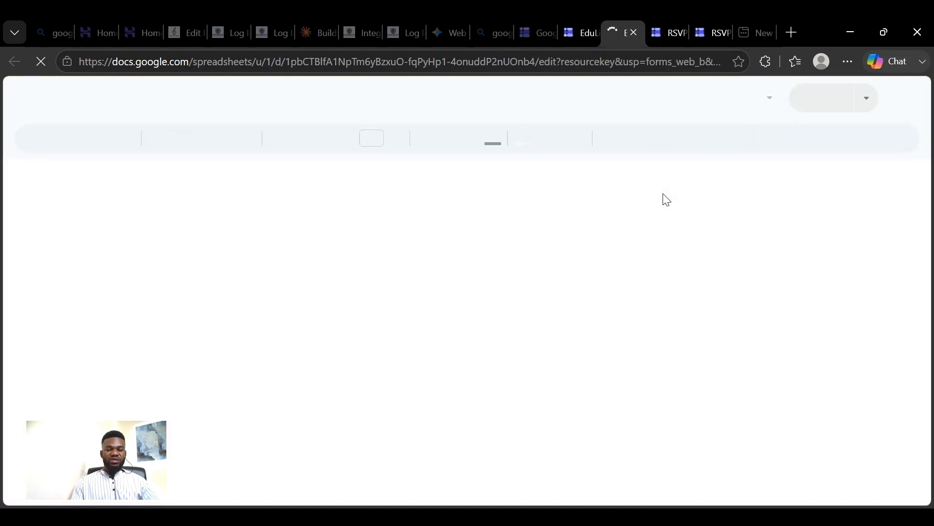
scroll(638, 248, down, 6)
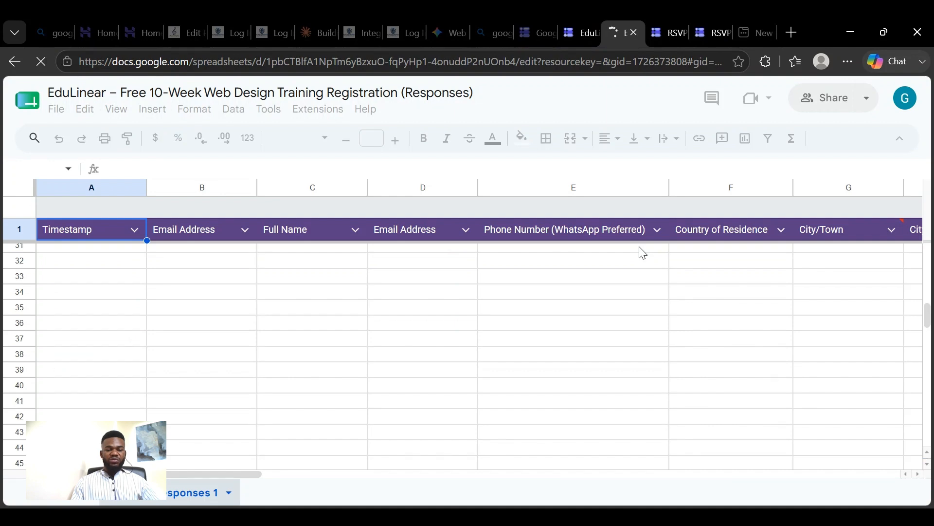
scroll(643, 253, down, 5)
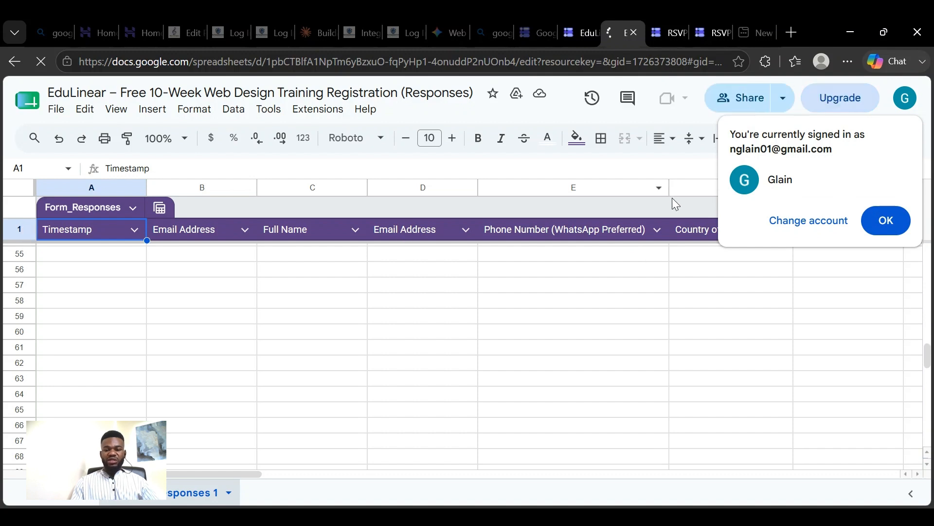
click(886, 220)
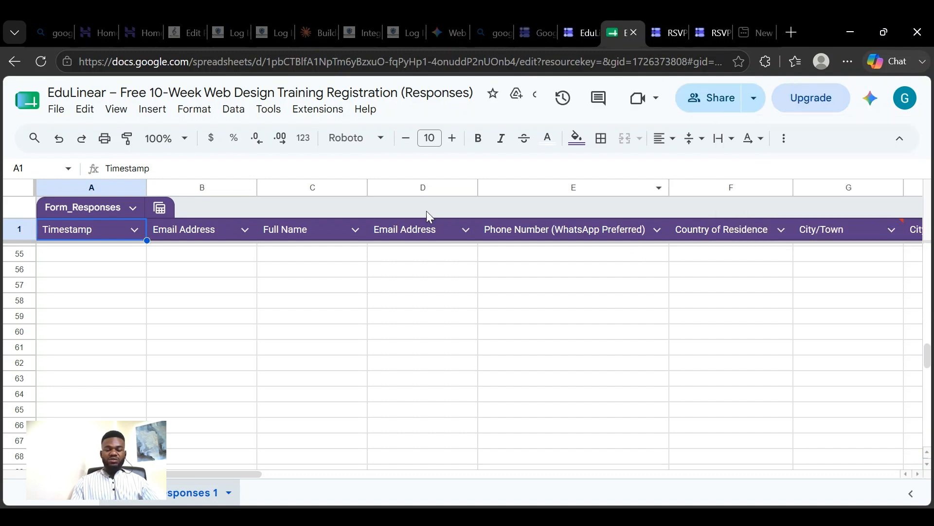
- Review the EduLinear form's response summary, open its questions, and return to the RSVP form's questions
click(577, 33)
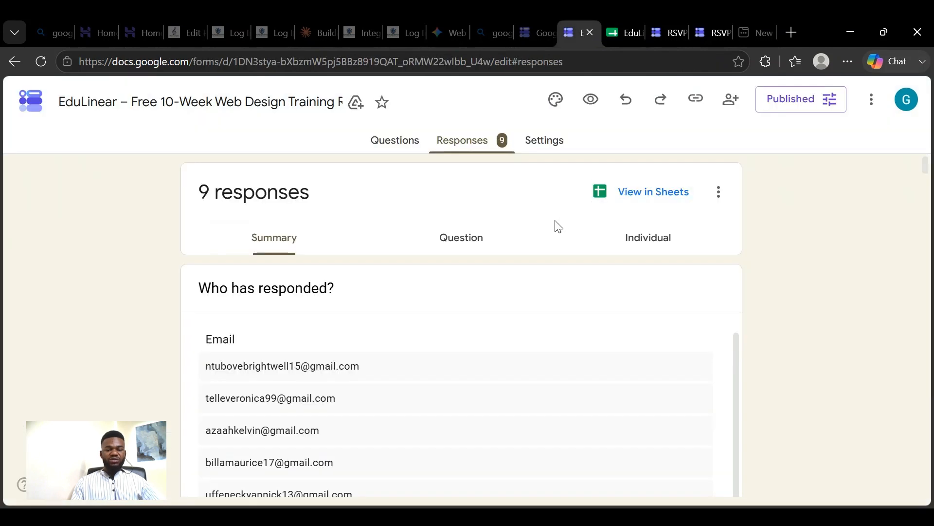
scroll(555, 226, down, 10)
scroll(555, 225, up, 10)
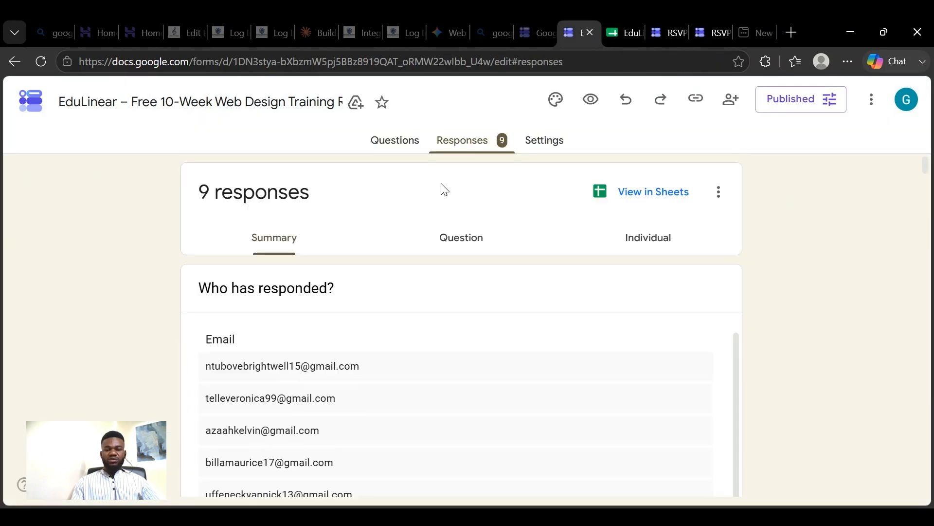
click(395, 140)
click(667, 32)
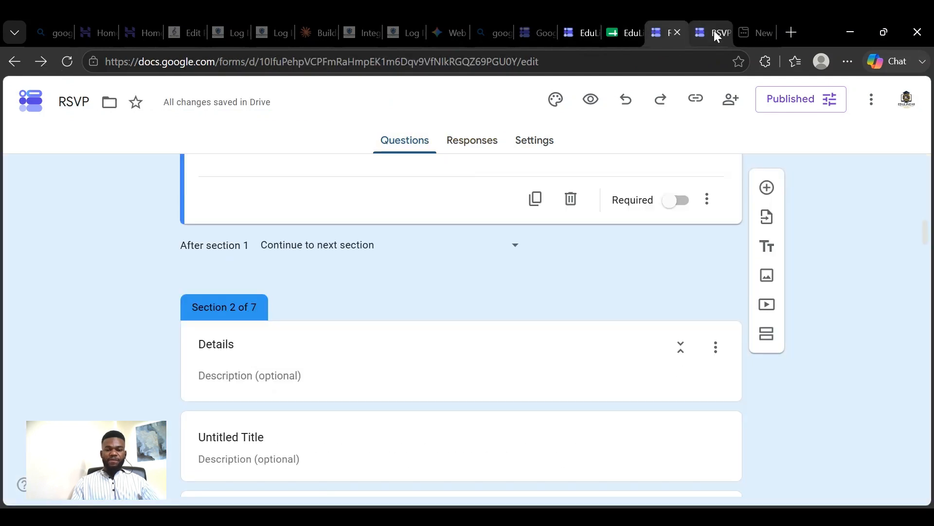
- Check the RSVP form's responses and look over the form's settings, down to the form and question defaults
click(494, 142)
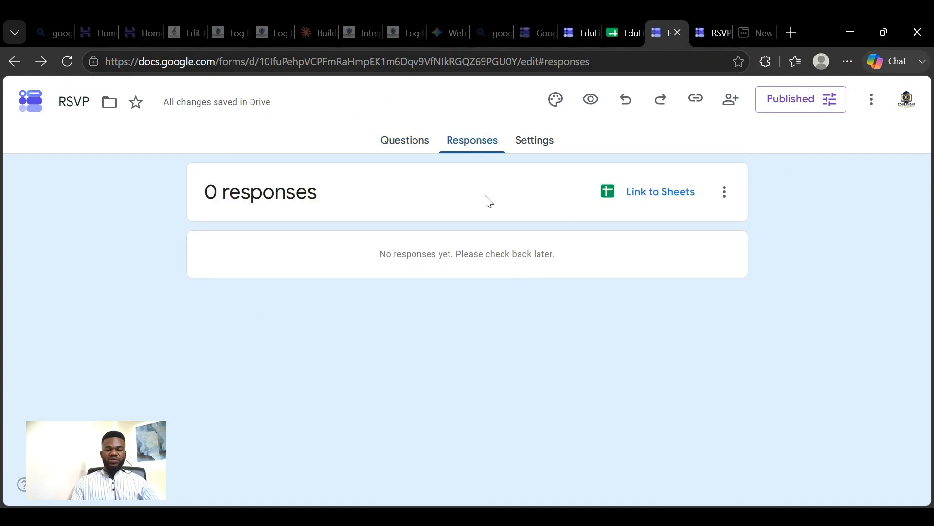
click(538, 149)
scroll(564, 214, down, 5)
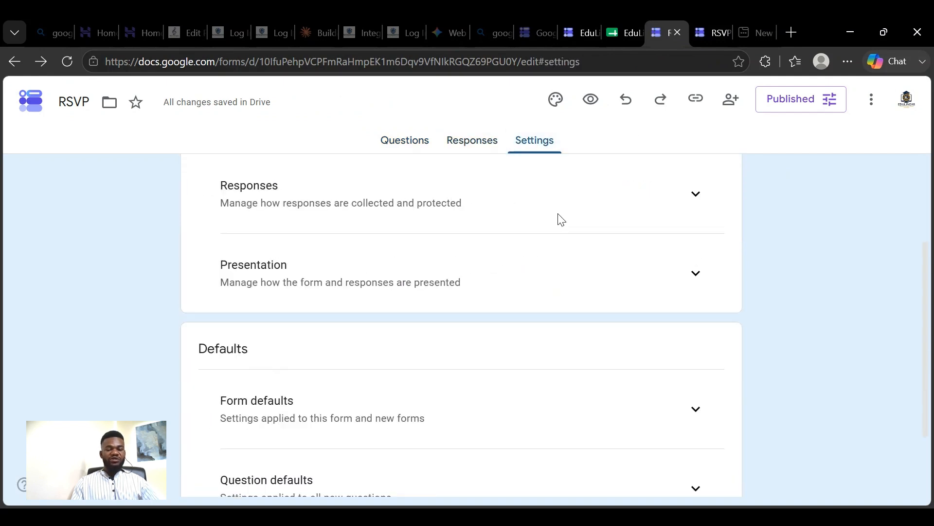
scroll(560, 220, down, 1)
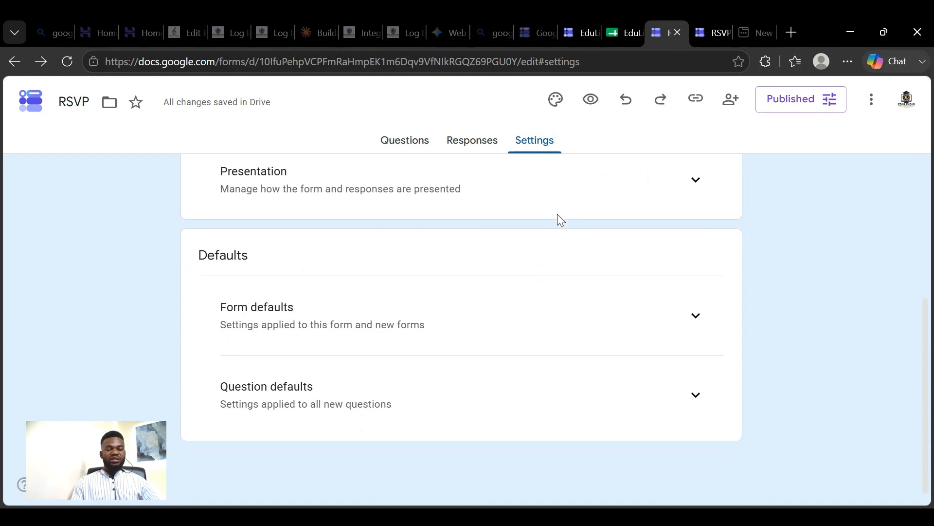
scroll(558, 217, up, 2)
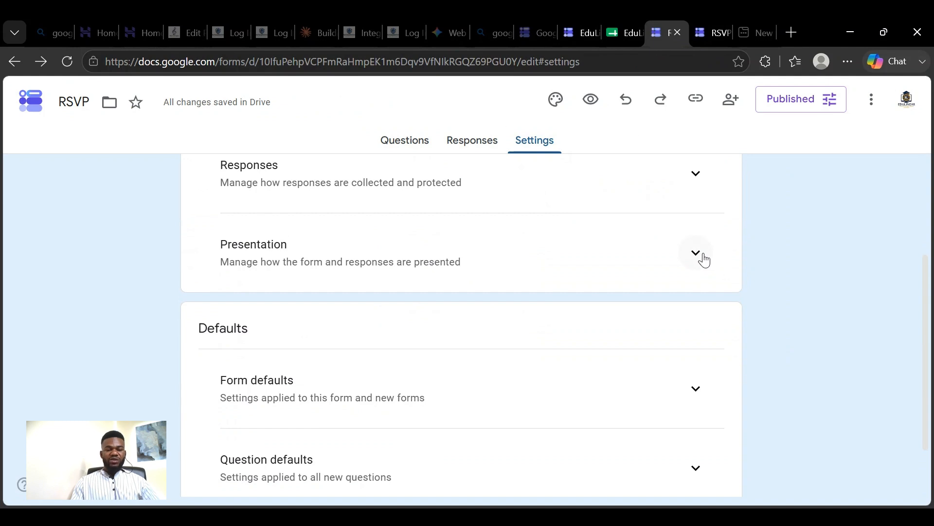
scroll(699, 254, down, 2)
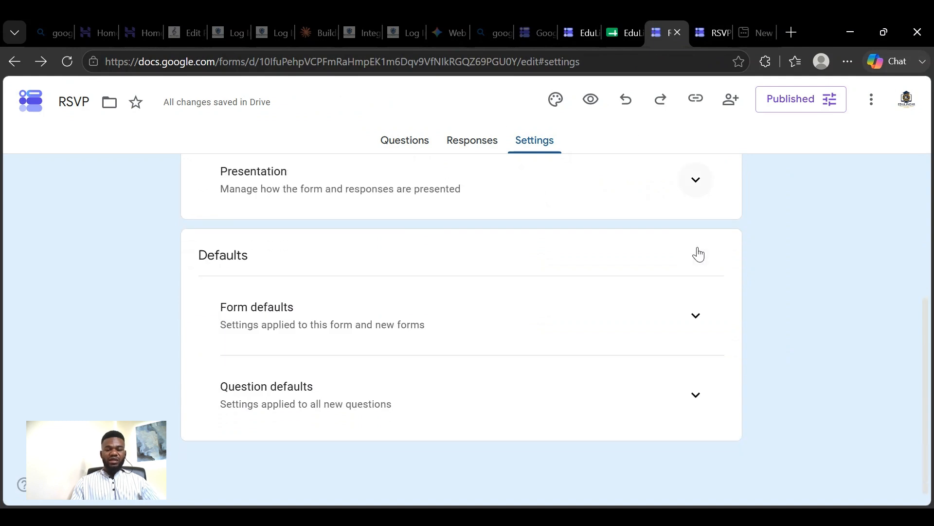
- Expand the Presentation settings and review the form presentation, after-submission and restriction options
click(694, 182)
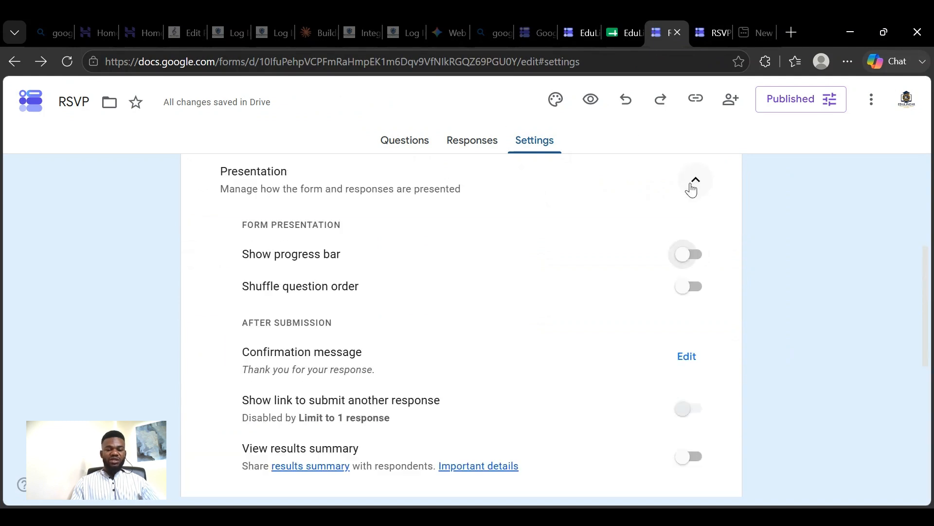
scroll(664, 282, down, 2)
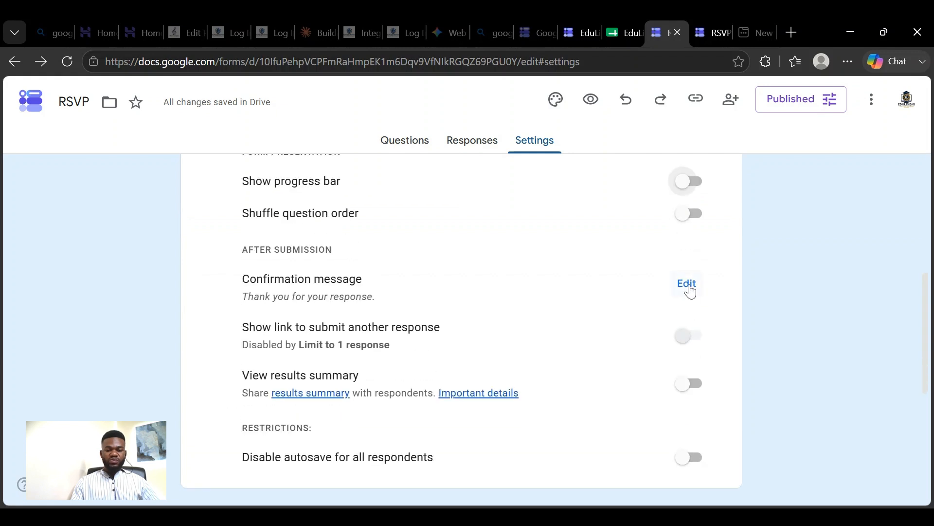
scroll(677, 280, up, 3)
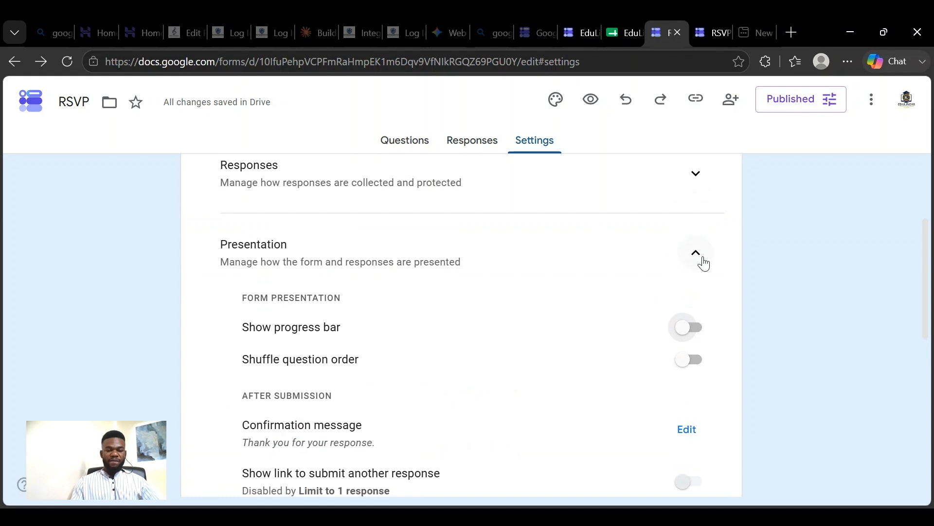
scroll(584, 261, down, 2)
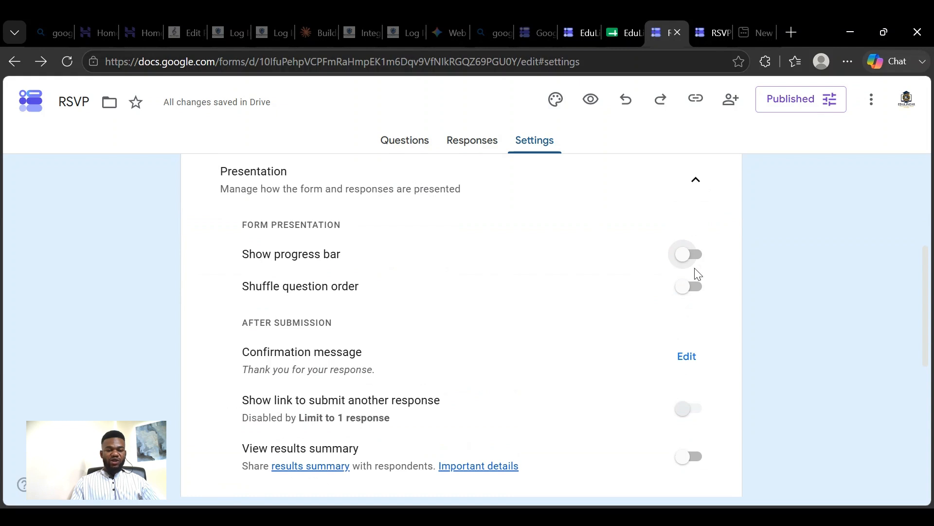
scroll(535, 265, down, 3)
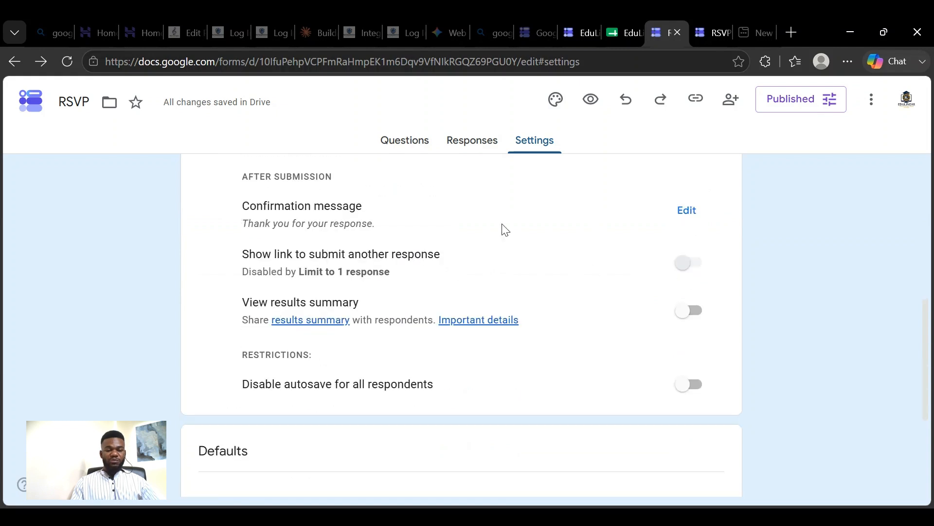
scroll(506, 231, up, 3)
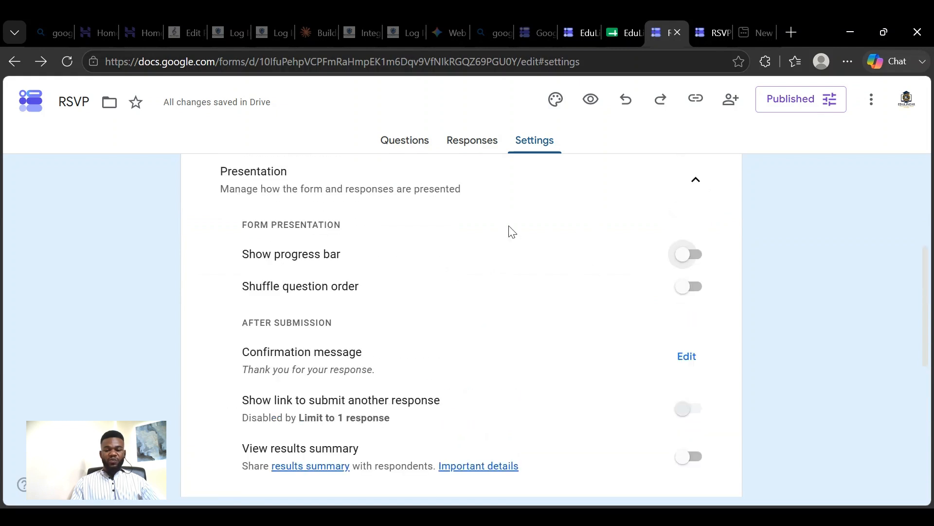
- Try adding text to the confirmation message, remove it again, and save the message as "Thank you for your response."
click(687, 358)
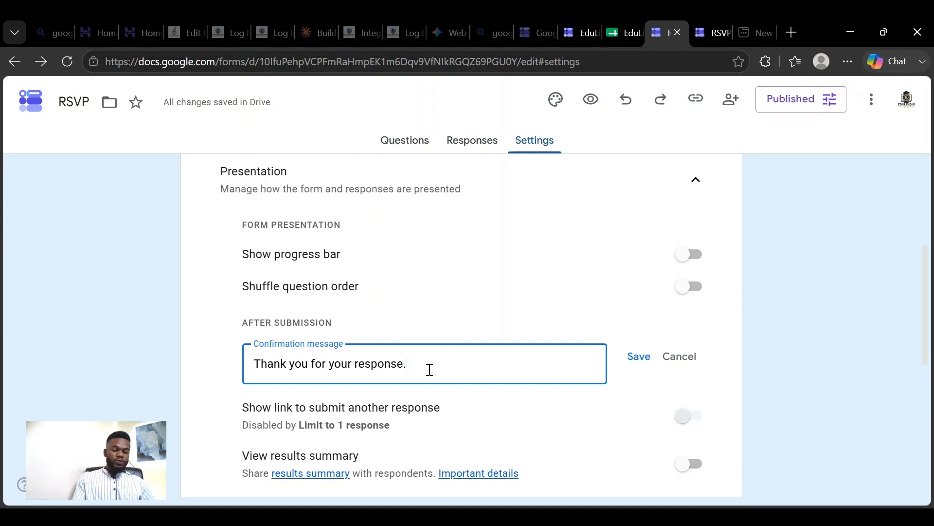
scroll(408, 356, down, 6)
scroll(434, 363, up, 6)
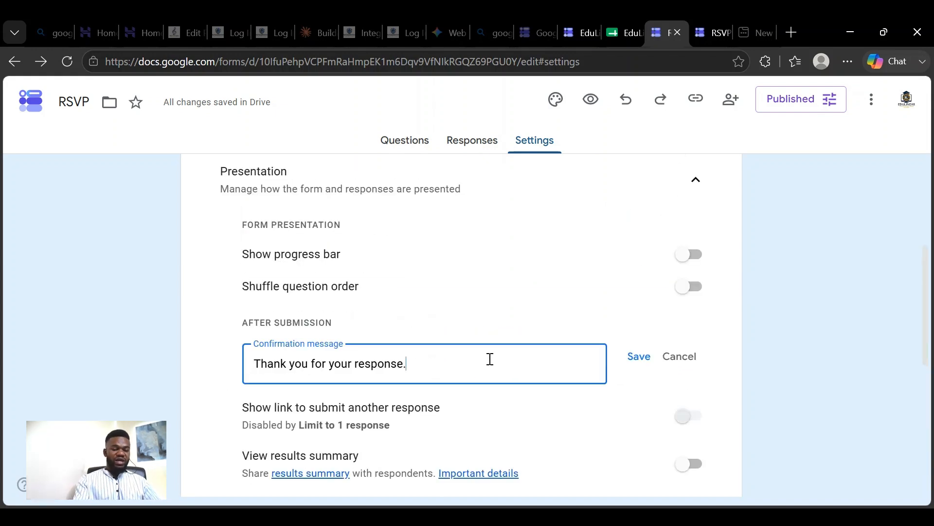
text(bvnvcc)
key(BackSpace)
key(BackSpace)
key(BackSpace)
key(BackSpace)
key(BackSpace)
key(BackSpace)
key(BackSpace)
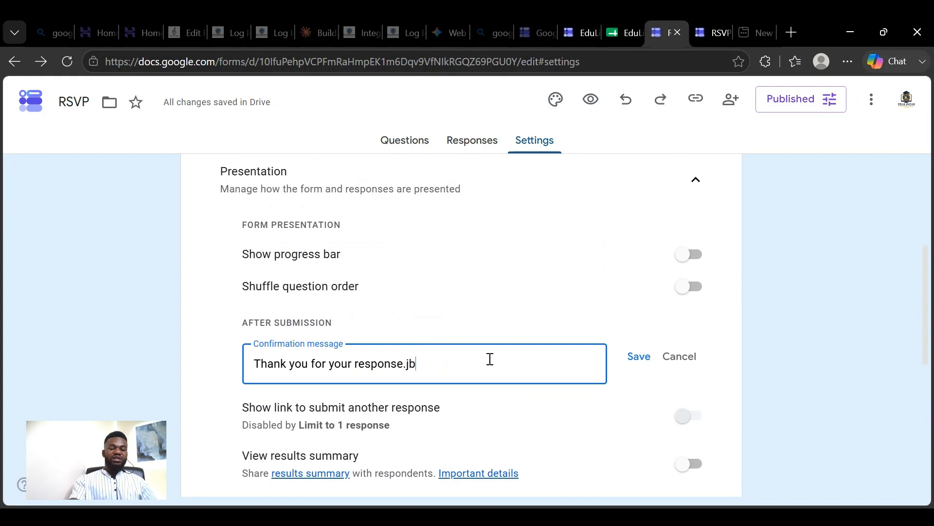
click(642, 358)
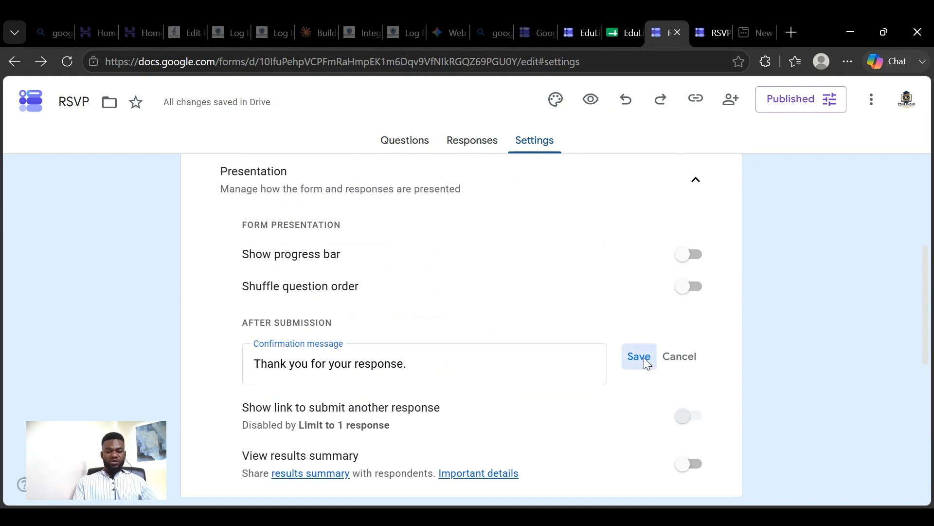
- Review the remaining Presentation options and the Defaults, and return to the beginning of the settings
scroll(542, 372, down, 3)
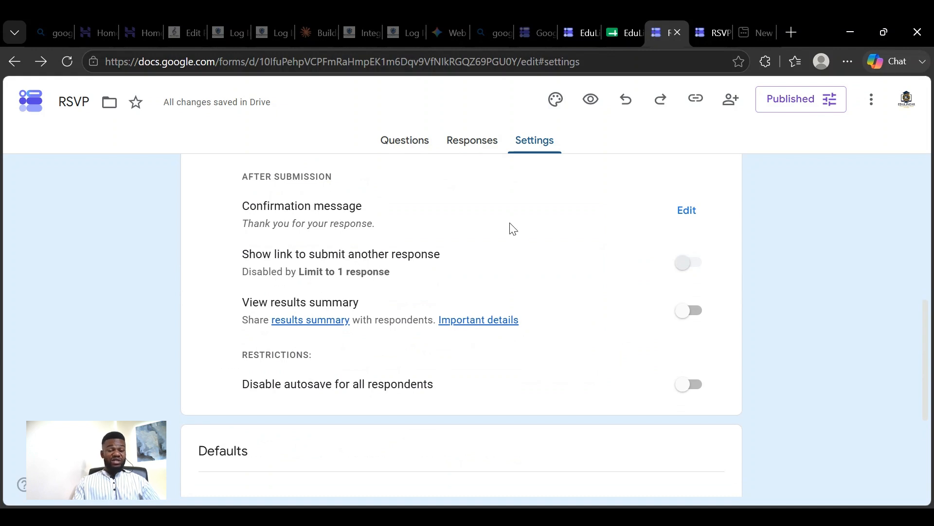
scroll(513, 229, down, 4)
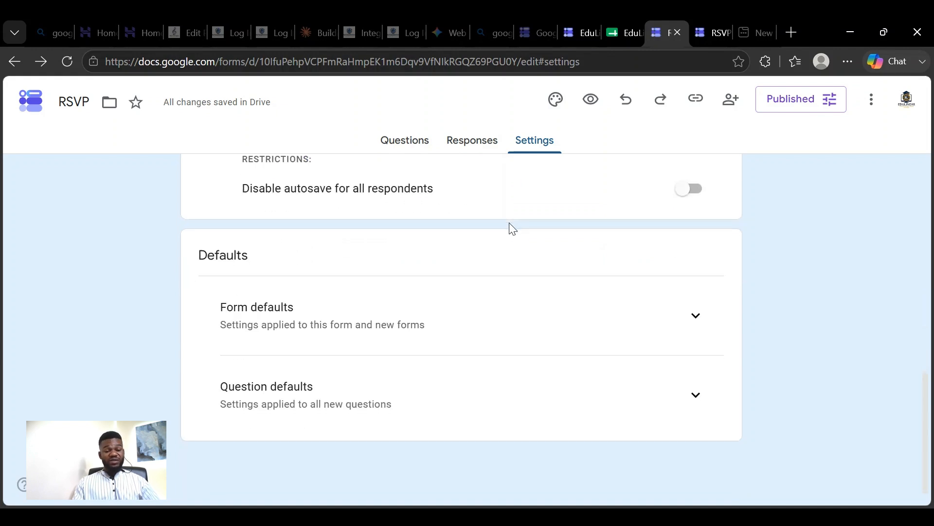
scroll(513, 229, up, 10)
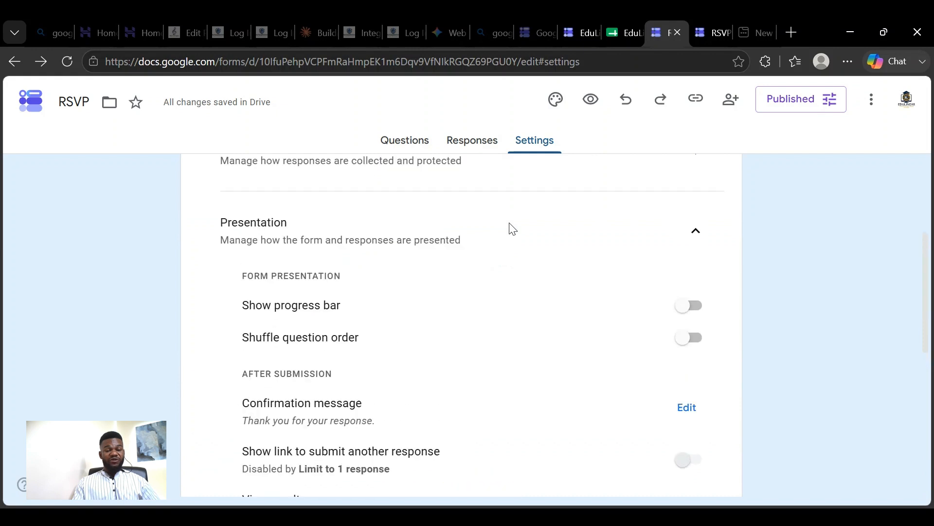
scroll(512, 228, down, 5)
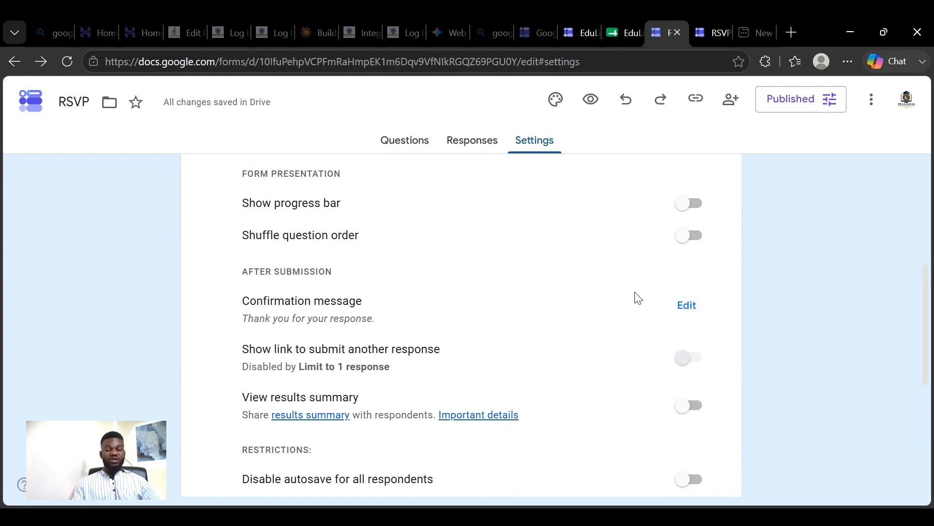
scroll(633, 298, up, 6)
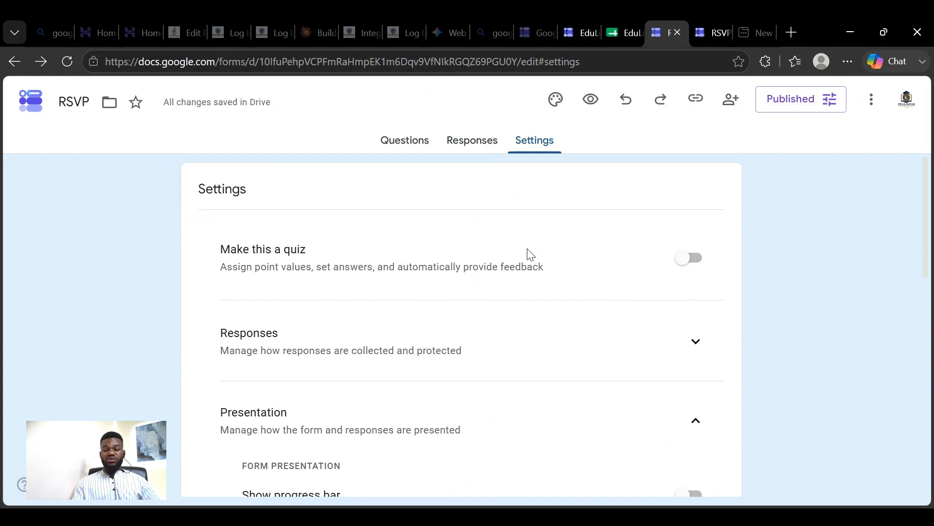
- Show the form's questions, responses and settings views in turn, ending on the questions
click(469, 142)
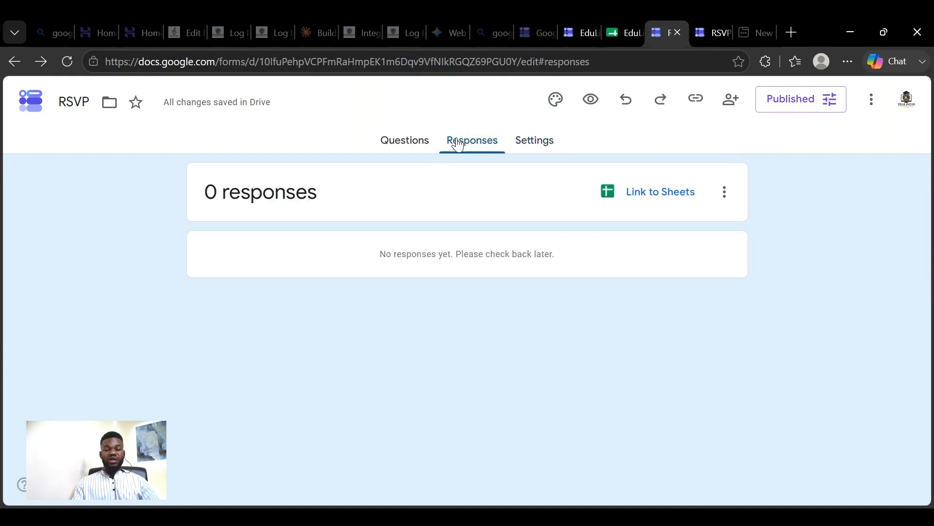
click(403, 142)
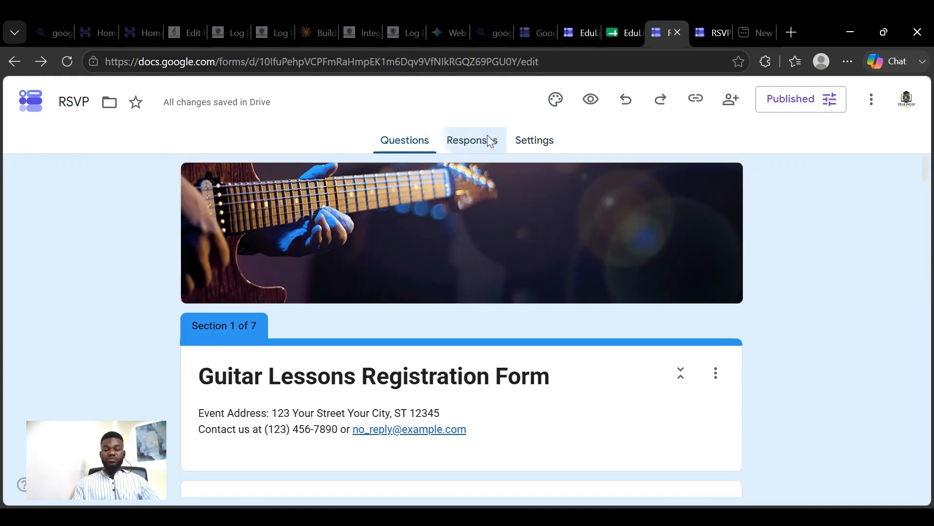
click(488, 139)
click(546, 145)
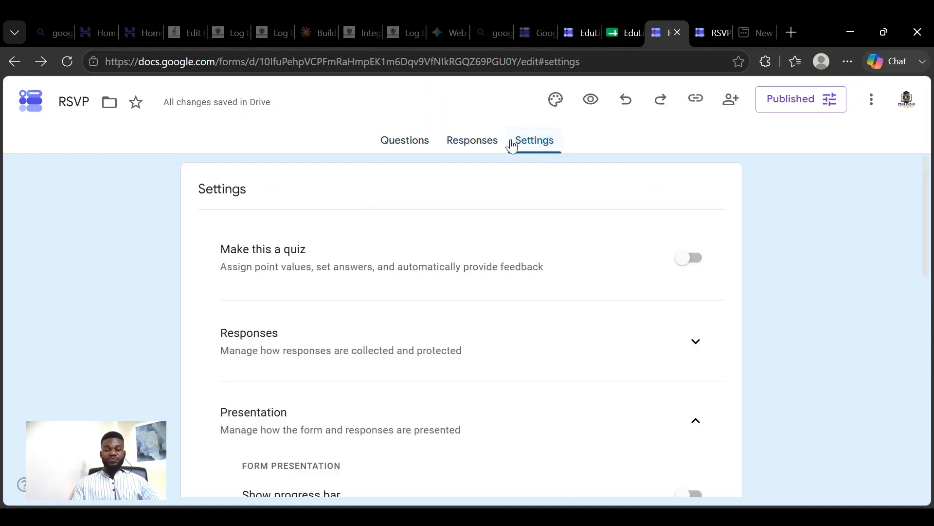
click(474, 142)
click(409, 143)
- Look through all the form's questions to the final "Comments and/or questions" item, and return to section 2, "Details"
scroll(571, 241, down, 20)
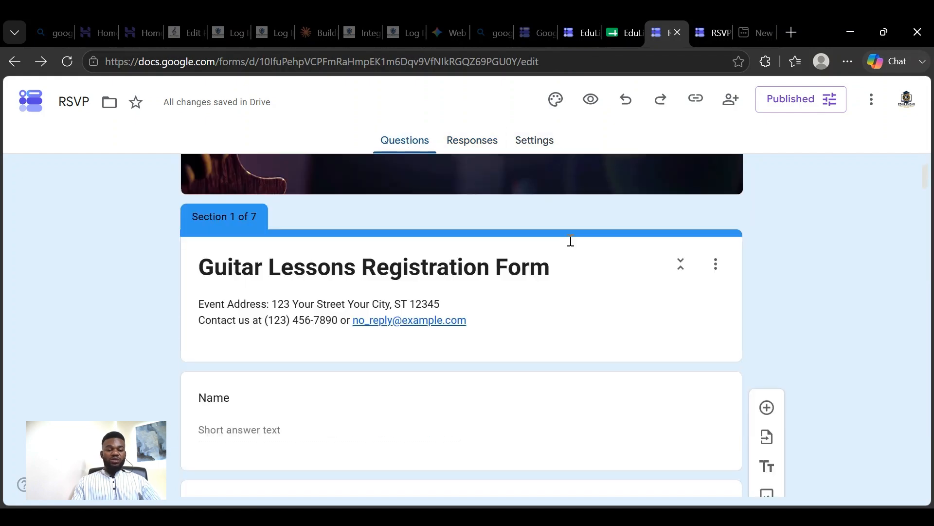
scroll(570, 241, down, 20)
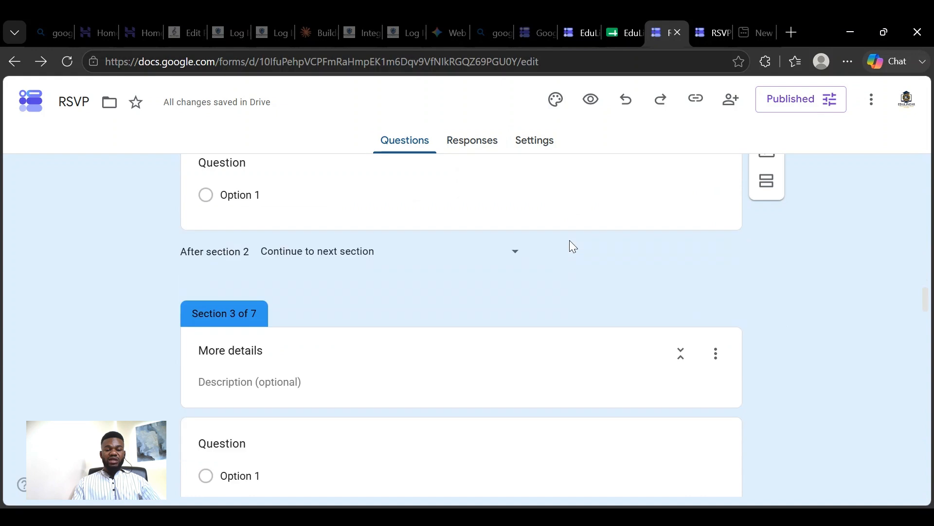
scroll(572, 246, down, 20)
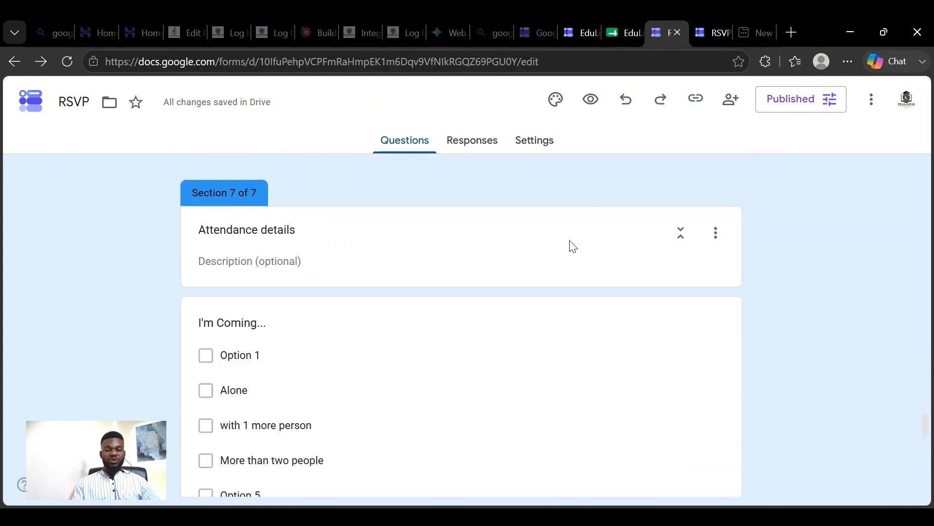
scroll(572, 244, down, 3)
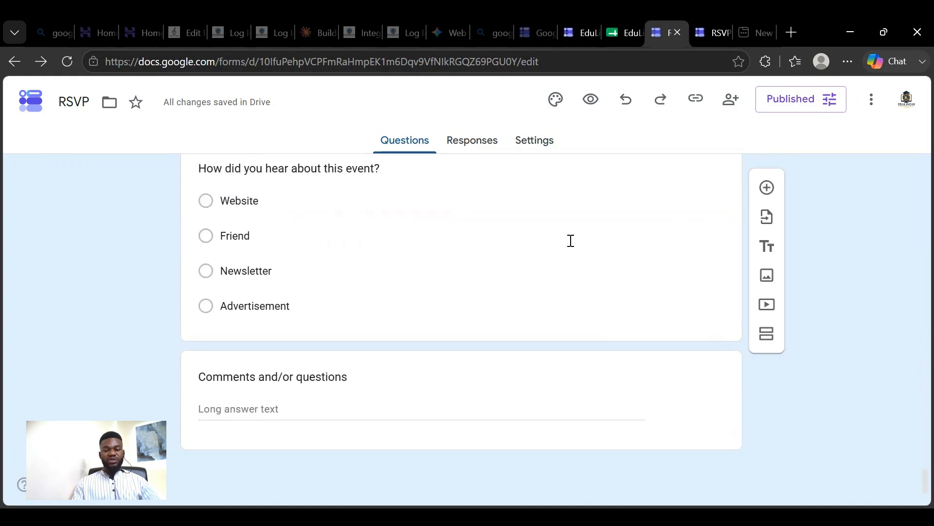
scroll(571, 241, up, 20)
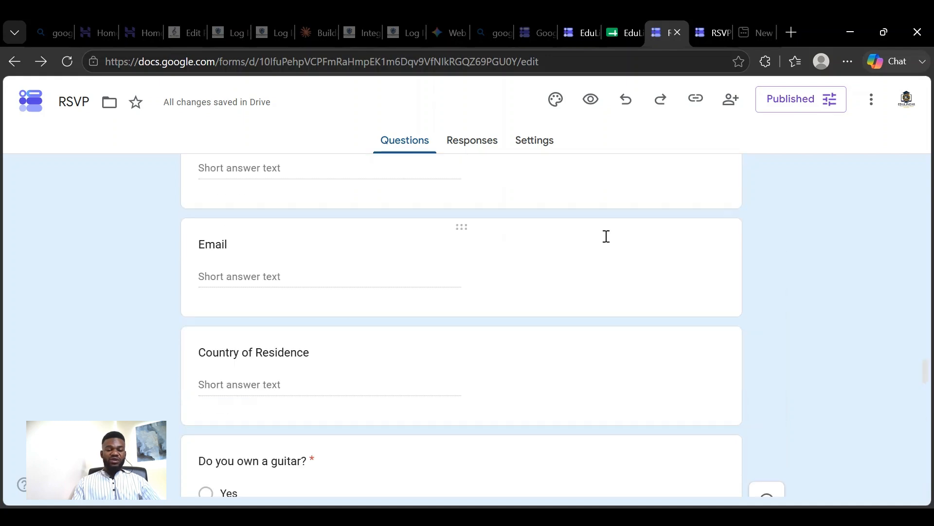
scroll(608, 242, up, 15)
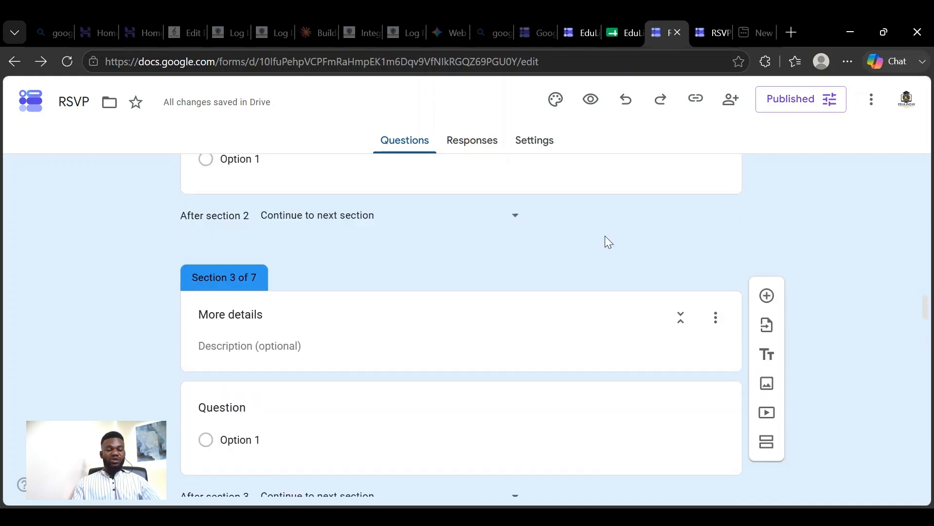
scroll(609, 242, up, 10)
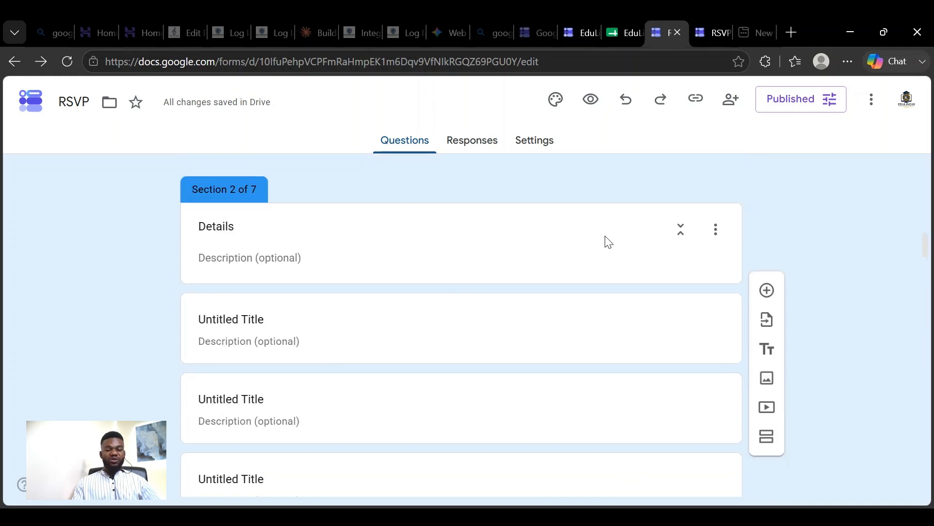
scroll(609, 241, down, 5)
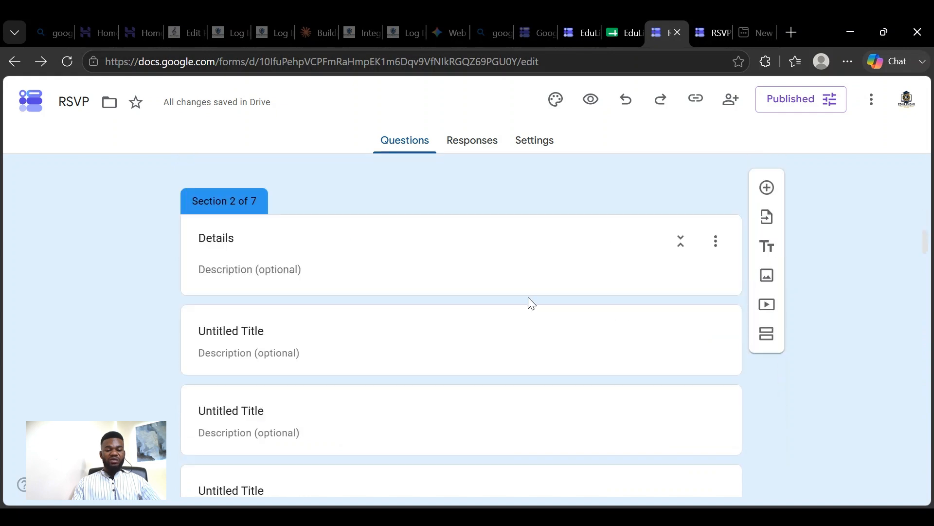
- Add a title and description block after the first untitled title in section 2, and open its description for editing
click(492, 353)
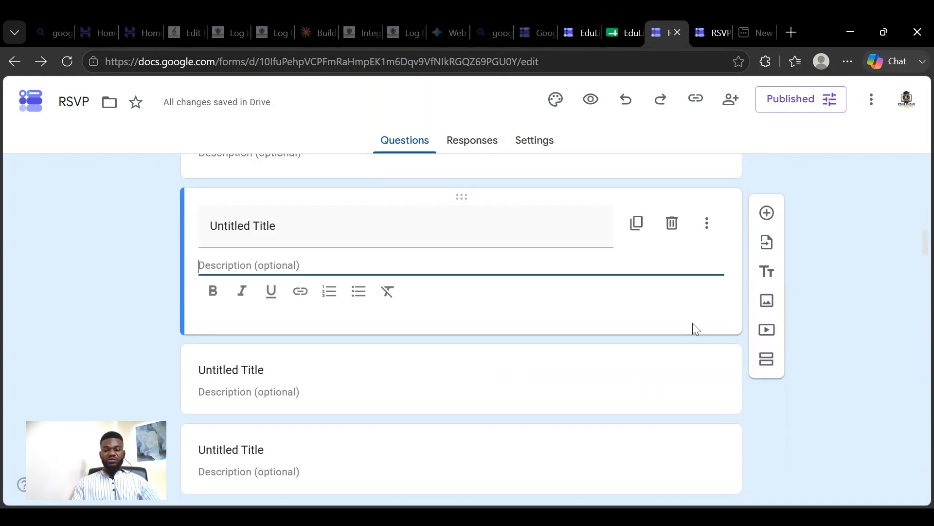
click(771, 277)
click(769, 359)
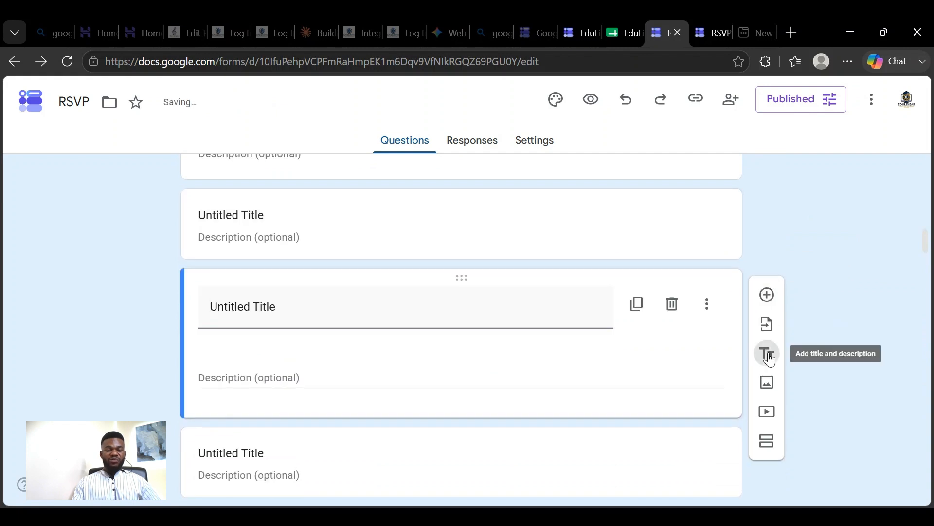
click(292, 340)
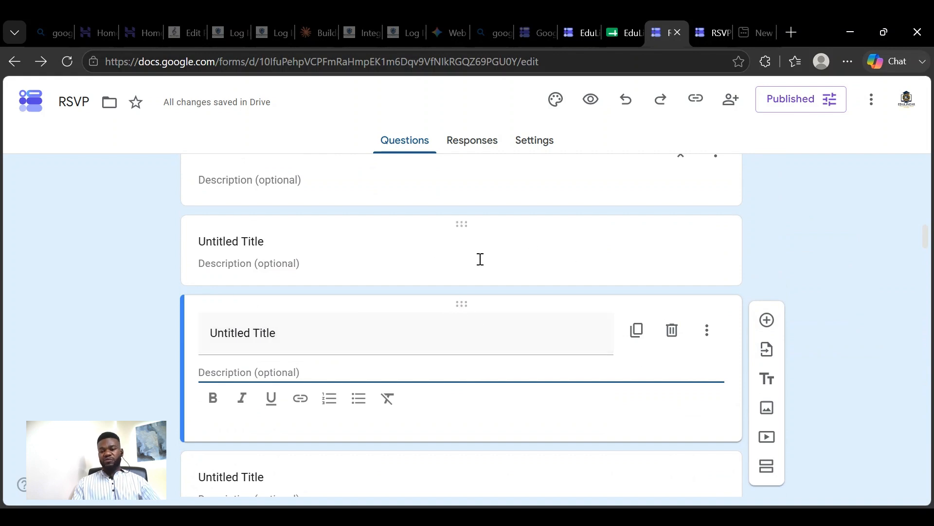
scroll(678, 197, down, 5)
scroll(709, 198, up, 10)
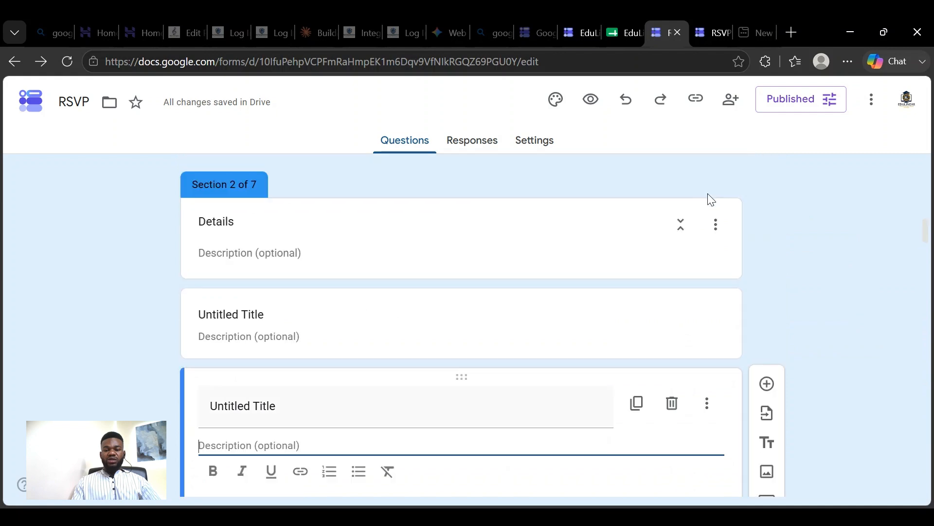
- Preview the form as respondents see it, and return to the form editor
scroll(710, 198, up, 5)
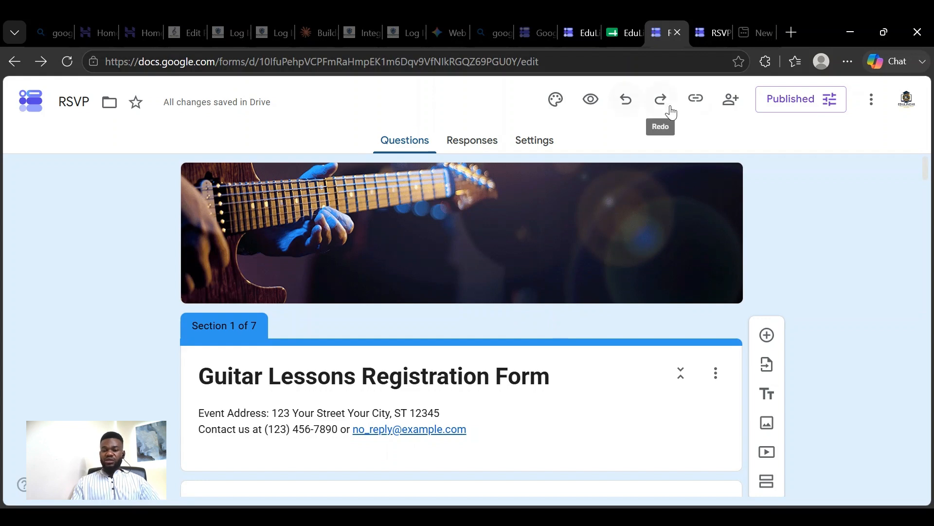
click(591, 100)
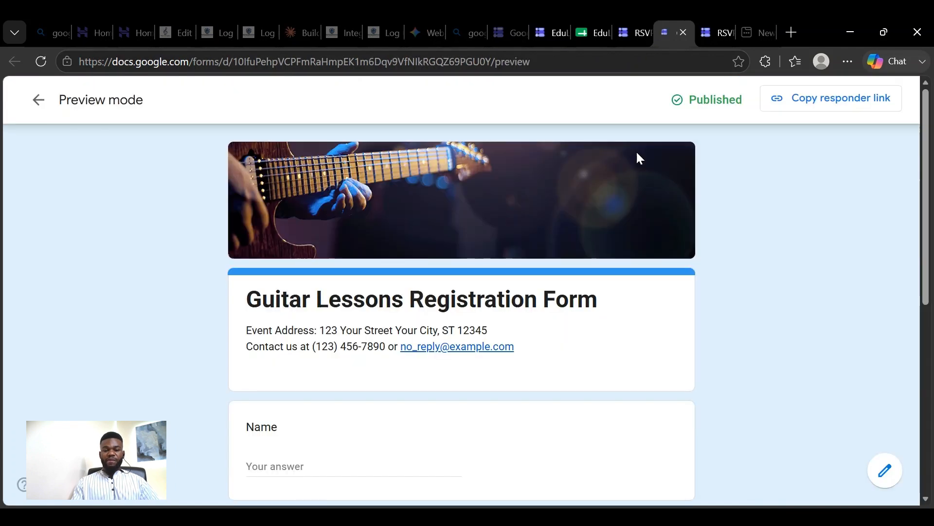
click(632, 34)
- Open the form's theme settings and review the text style, header image, color and background options
click(556, 101)
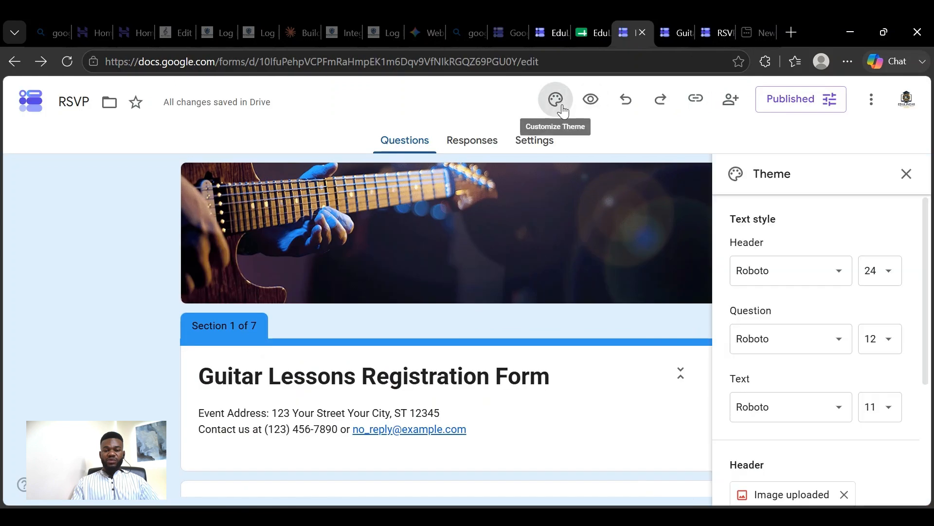
scroll(879, 300, down, 4)
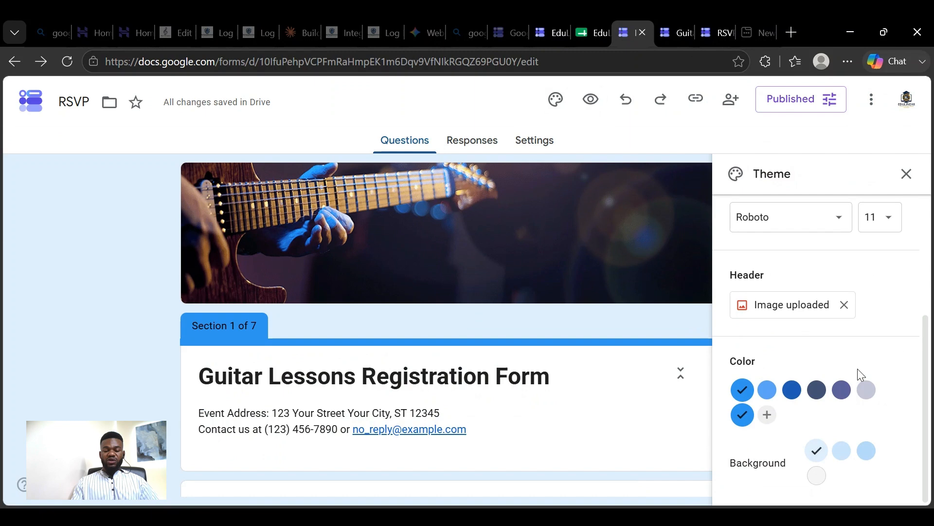
scroll(825, 345, up, 2)
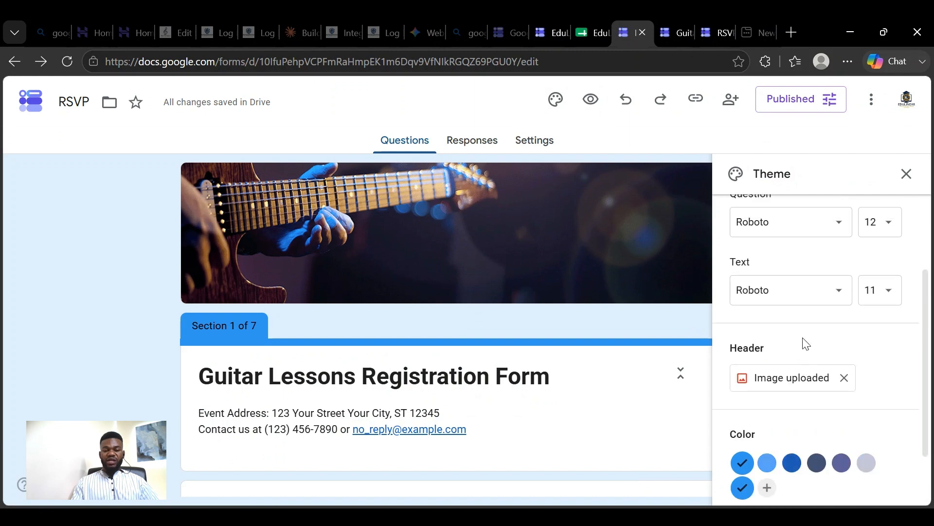
scroll(806, 345, up, 3)
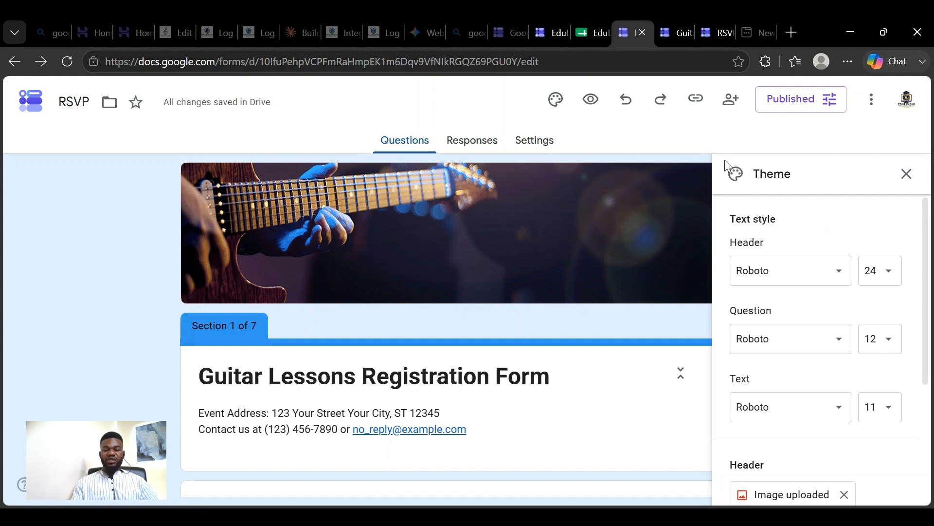
- Turn on the shortened URL for the form's responder link and copy the link
click(705, 107)
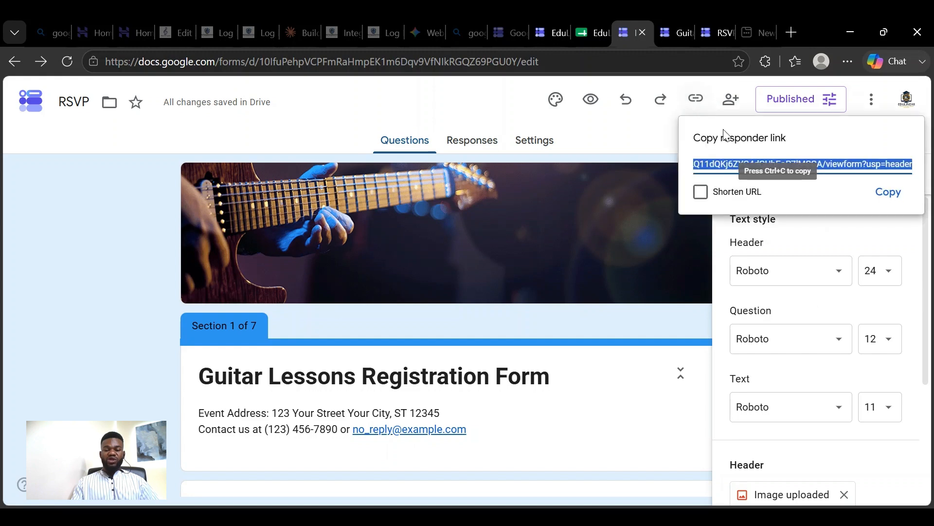
click(701, 197)
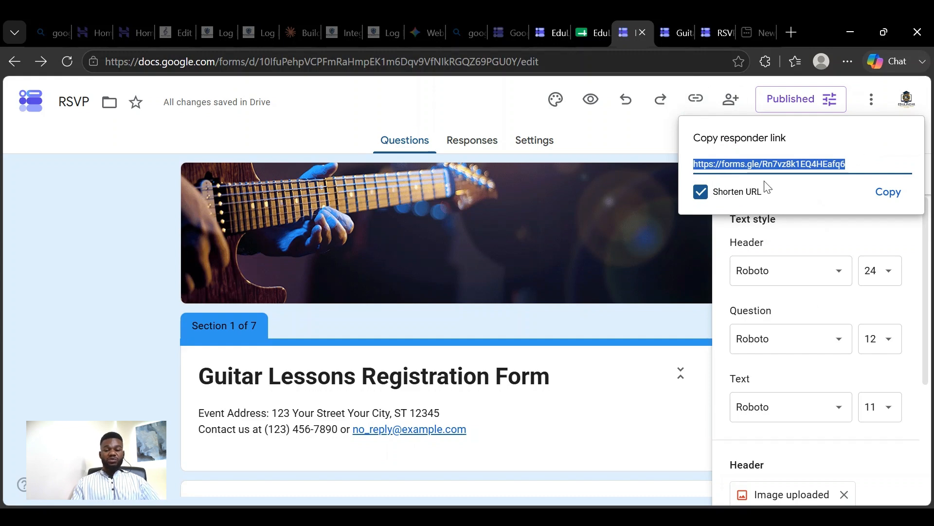
click(711, 193)
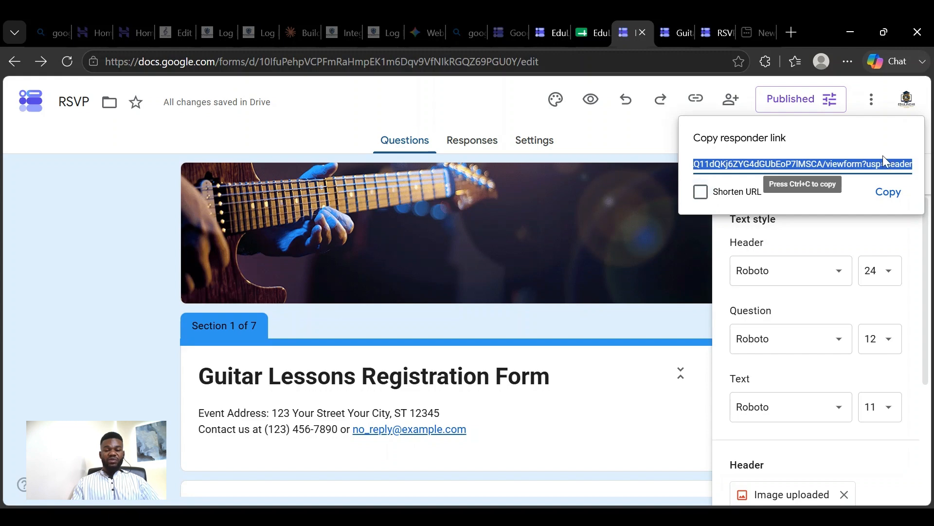
click(705, 193)
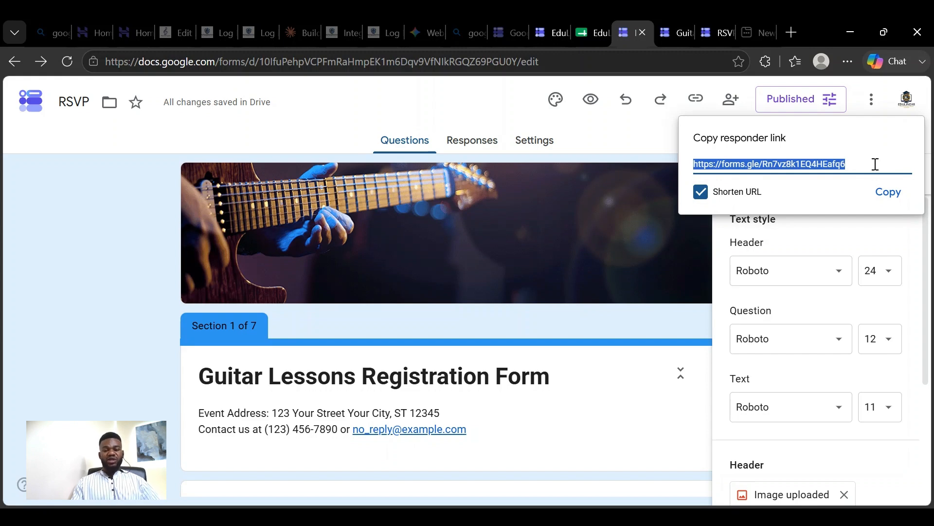
click(889, 192)
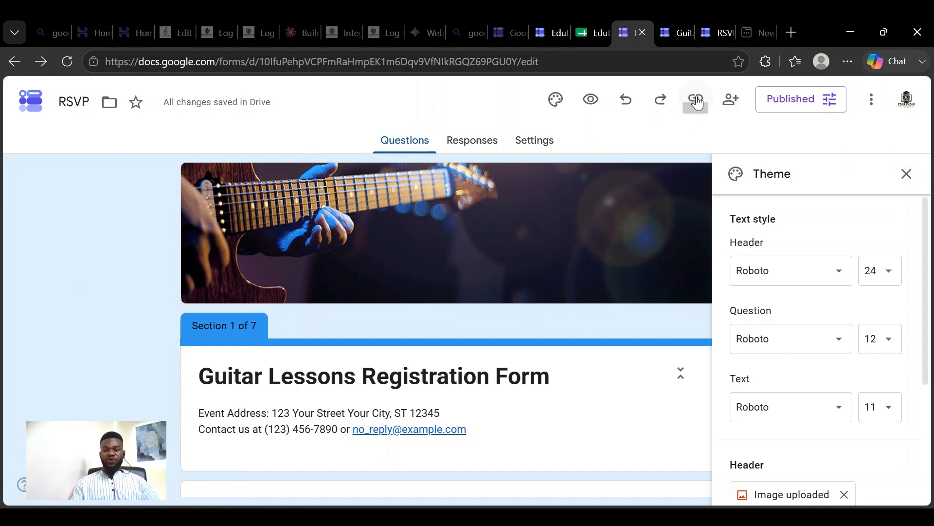
- Check the form's published options without saving, and open the sharing settings to view the suggested people and general access
click(807, 106)
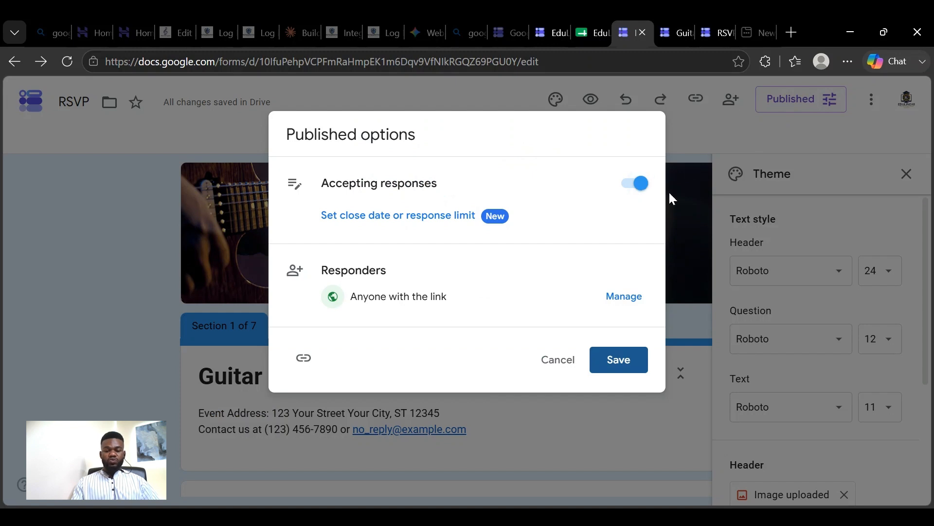
click(572, 360)
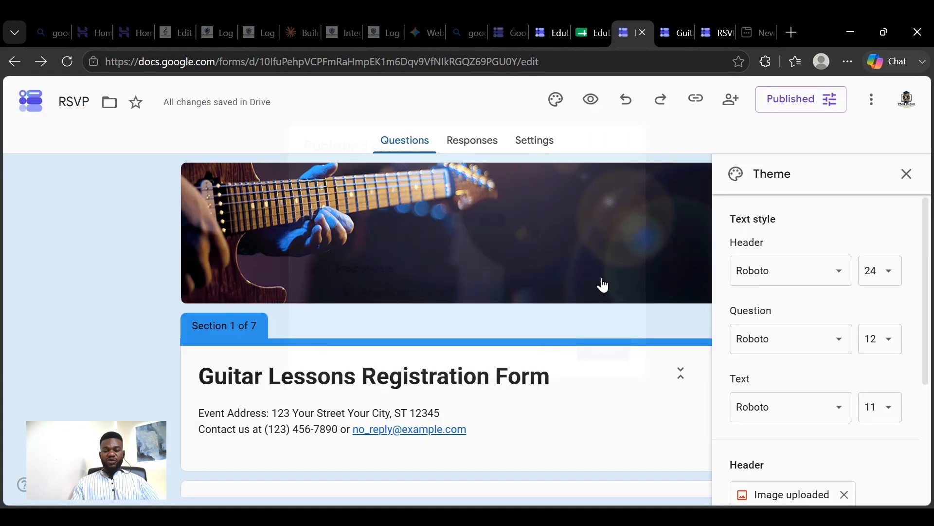
click(737, 105)
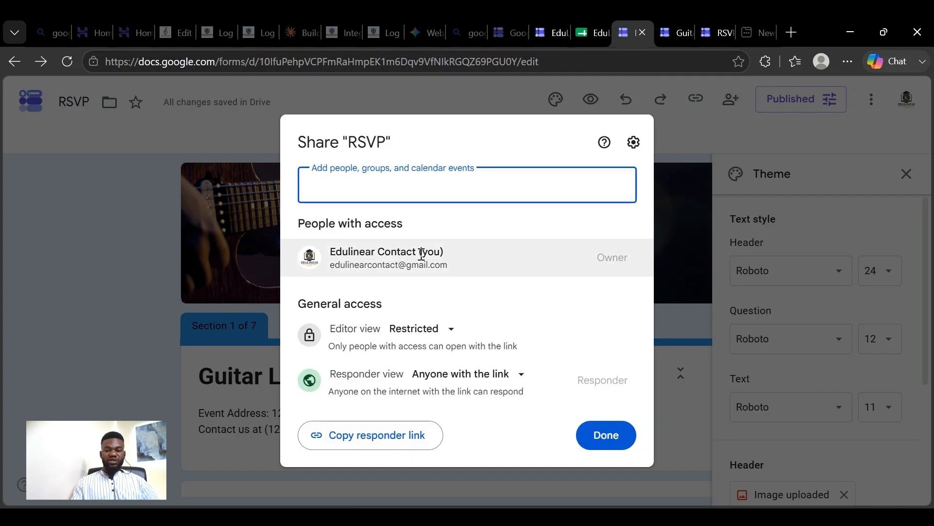
click(425, 199)
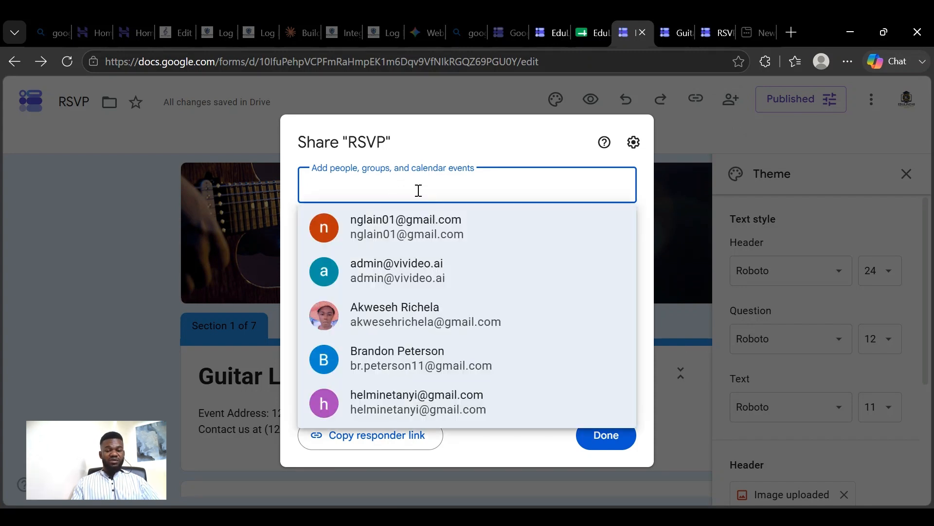
click(637, 186)
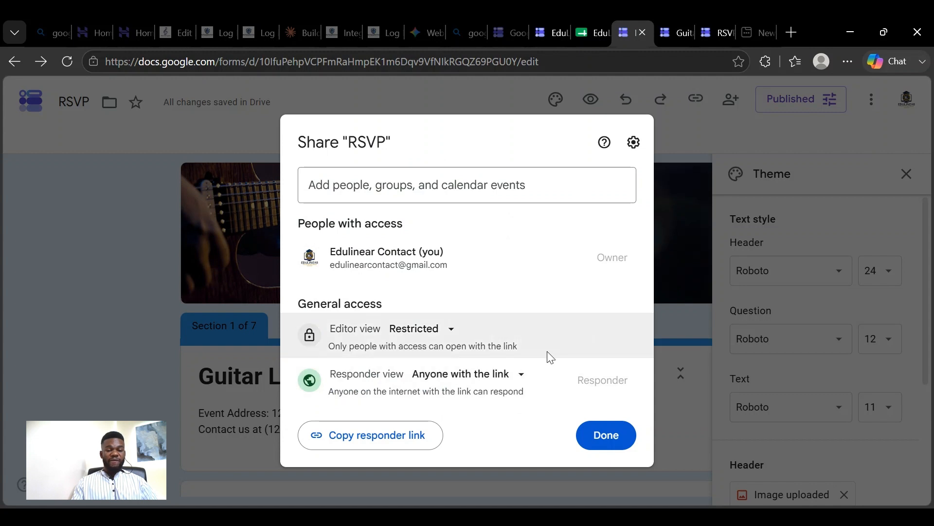
- Try sharing the form with the first suggested contact as an Editor, and cancel without sending the invitation
click(453, 190)
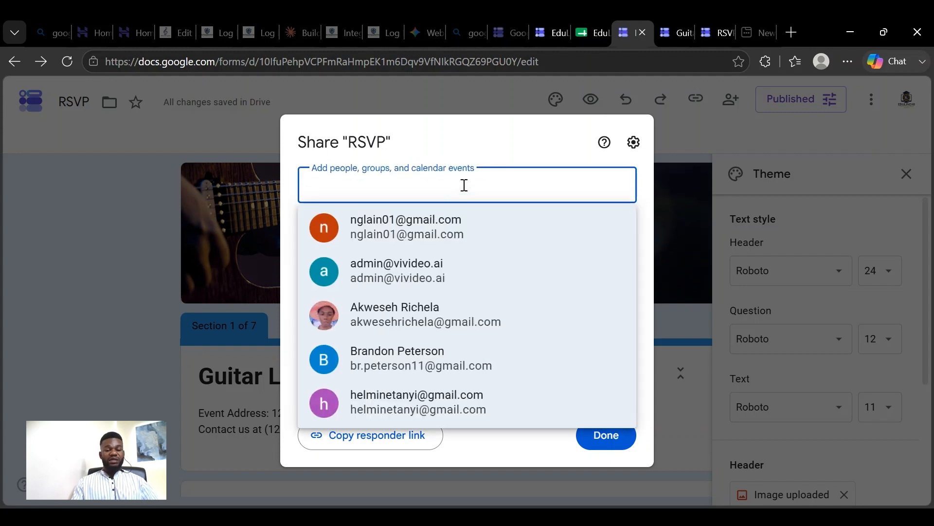
click(487, 244)
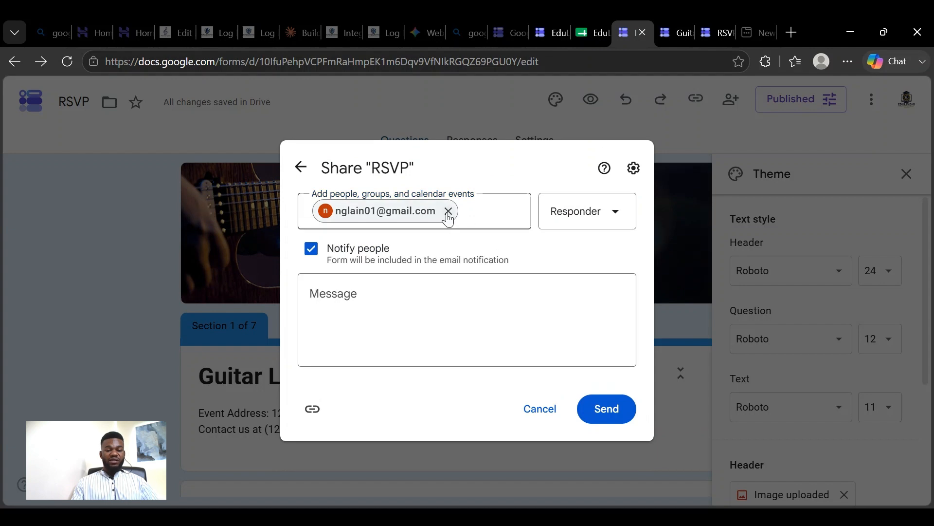
click(596, 218)
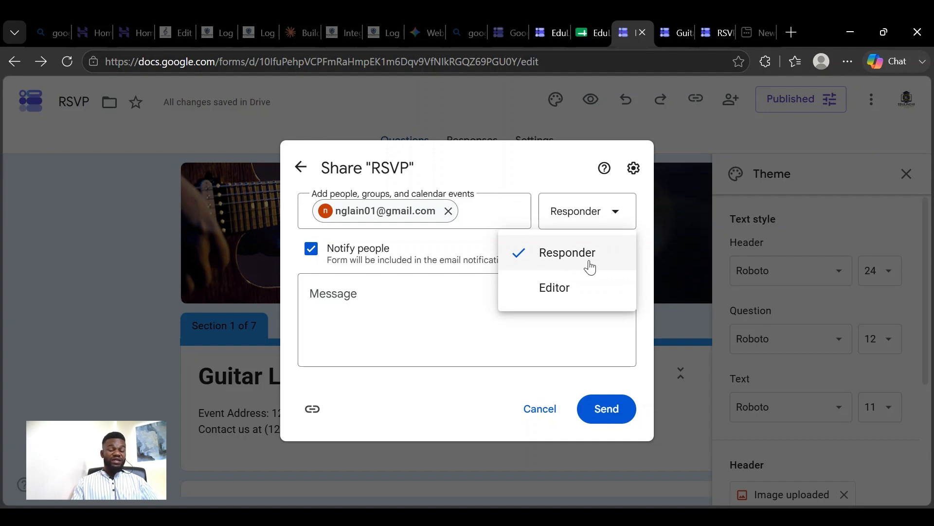
click(559, 291)
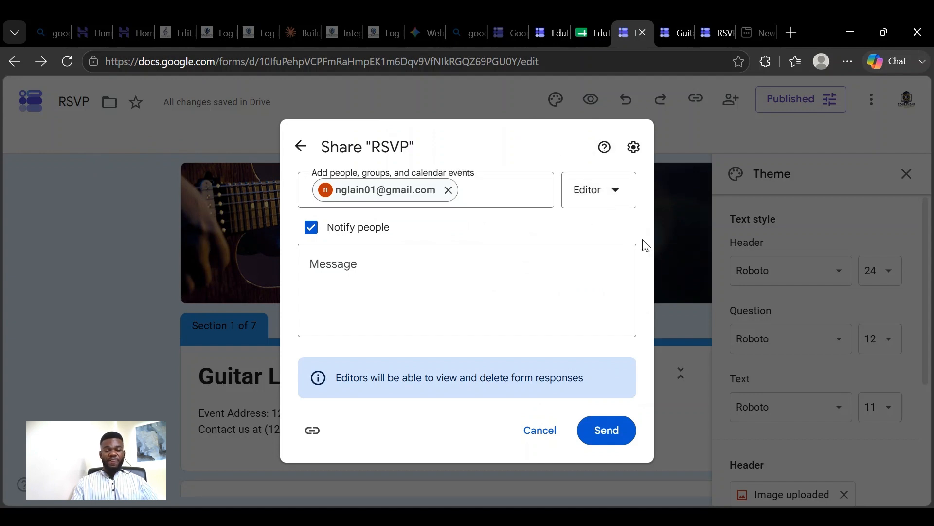
click(540, 431)
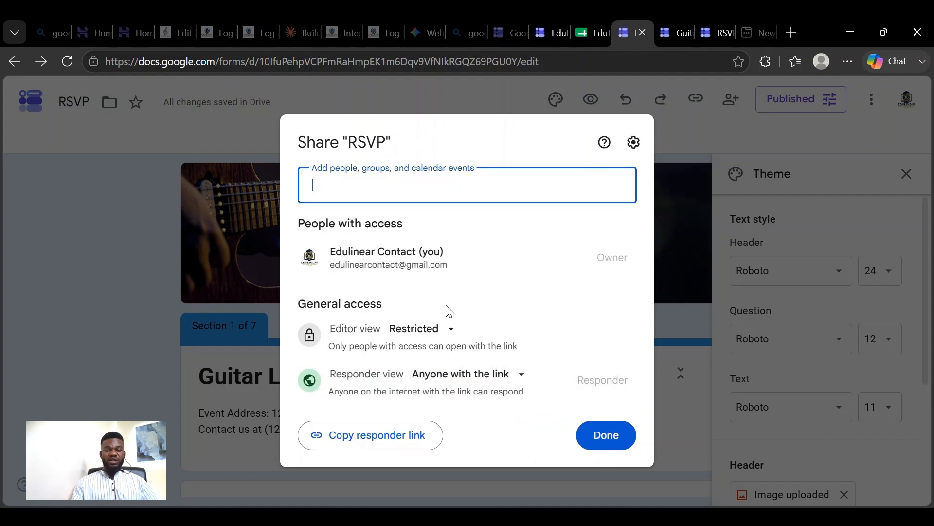
- Turn off "Allow editors to change permissions and share" for the form, and close the sharing settings
click(634, 142)
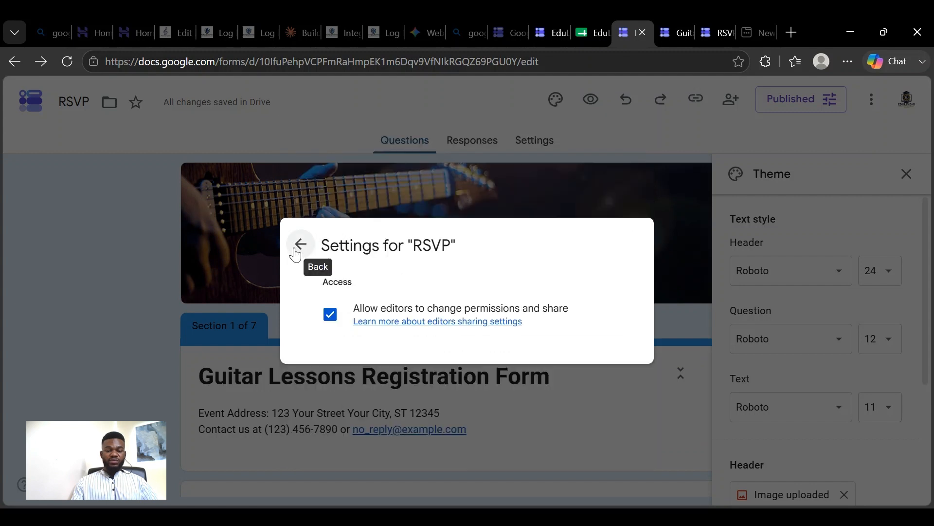
click(336, 320)
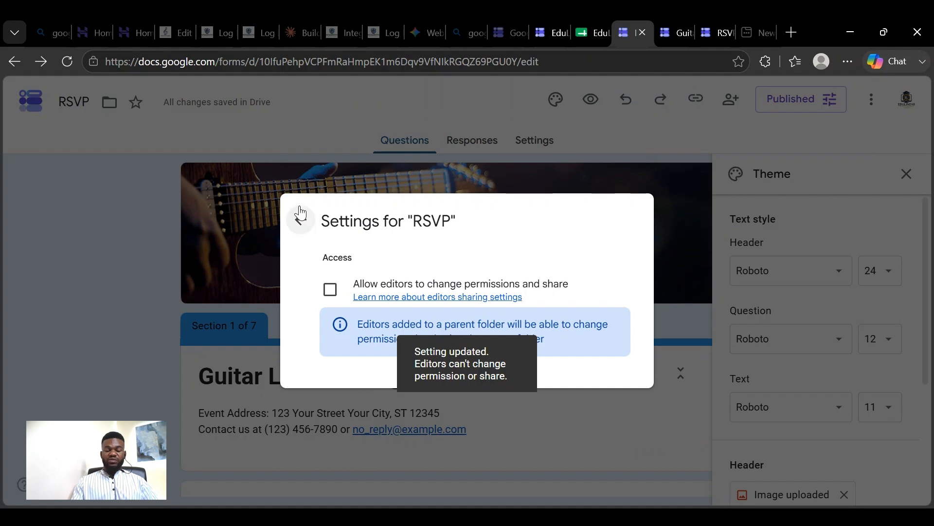
click(300, 216)
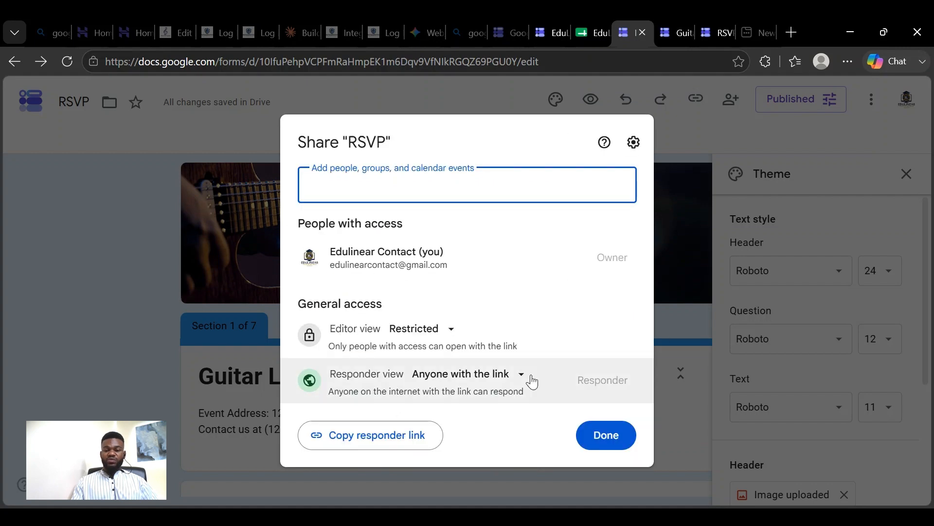
click(701, 131)
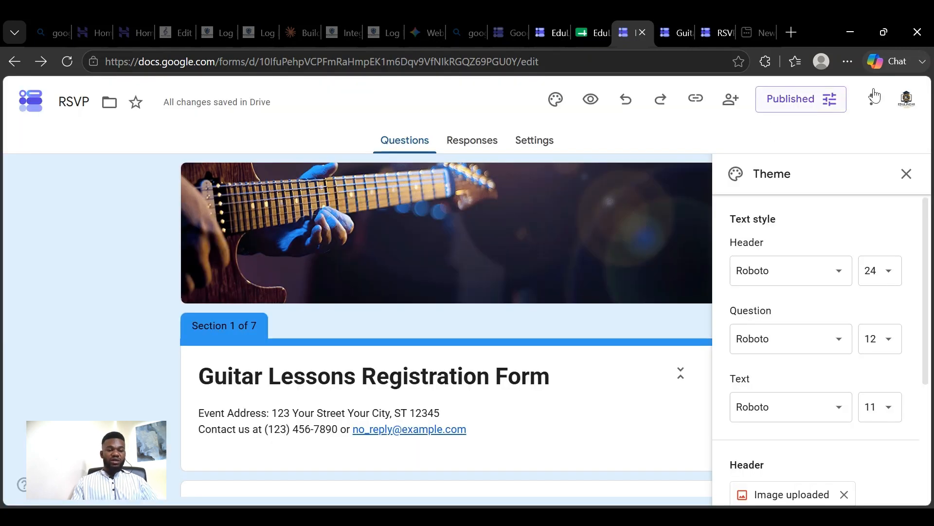
- Look through the recent forms and the RSVP form's file options on the Forms home page, and reopen the RSVP form
click(31, 101)
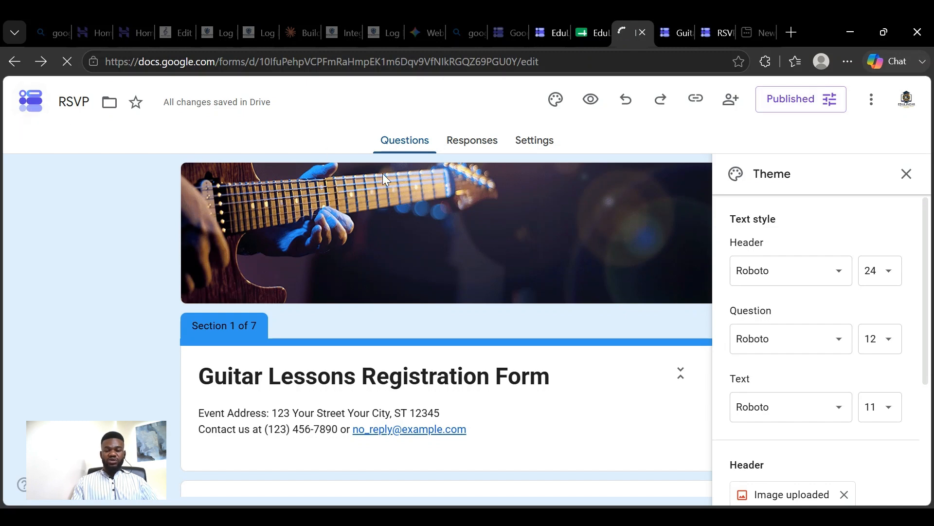
scroll(375, 199, down, 5)
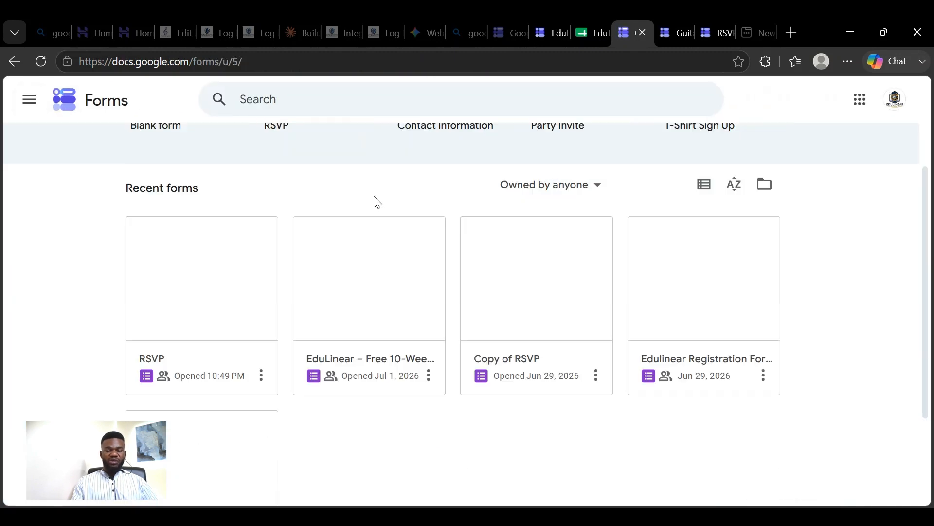
scroll(372, 201, up, 1)
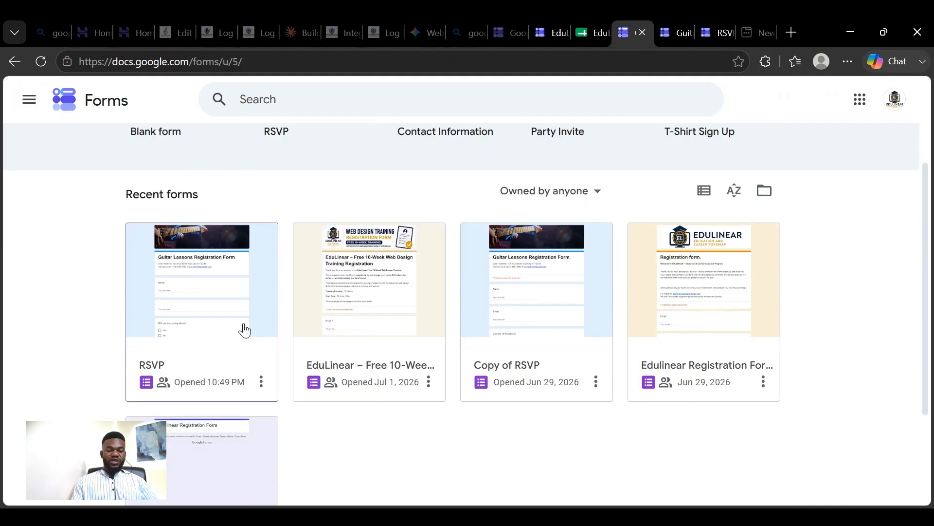
click(262, 382)
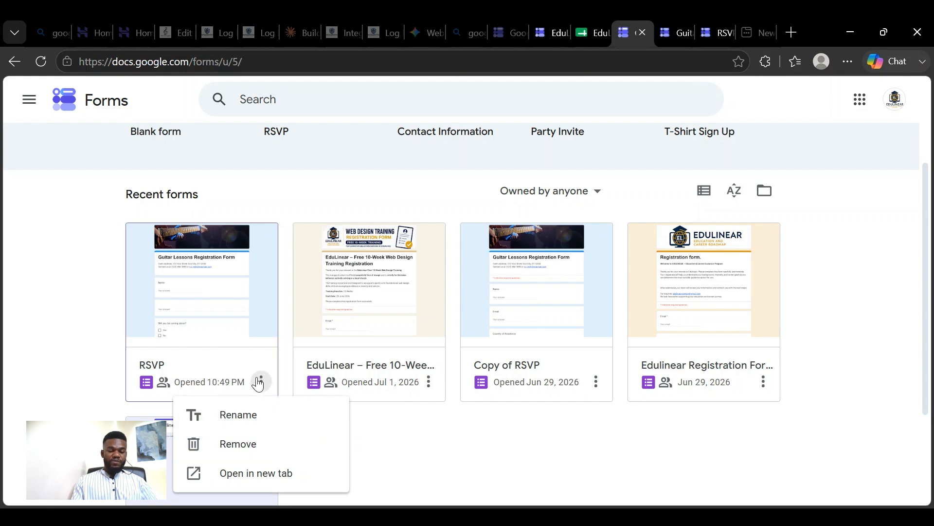
scroll(265, 382, down, 3)
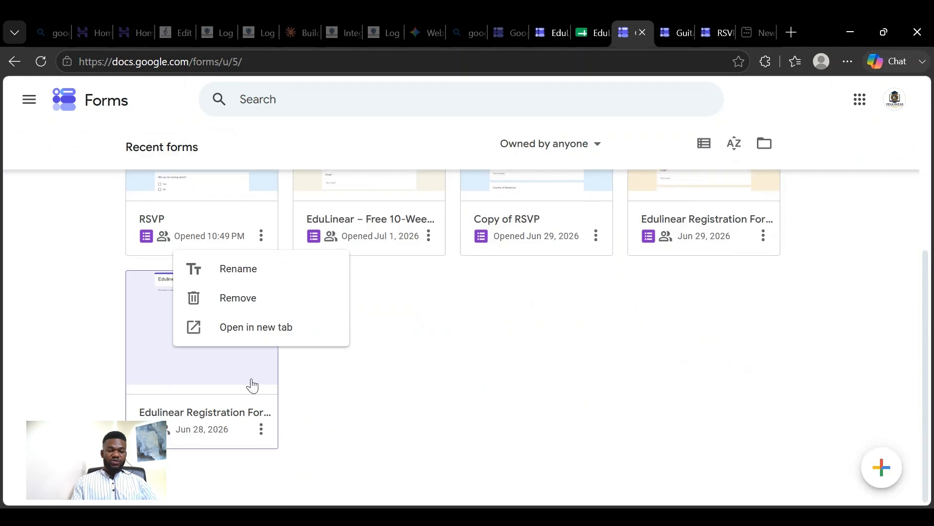
right_click(234, 178)
click(452, 371)
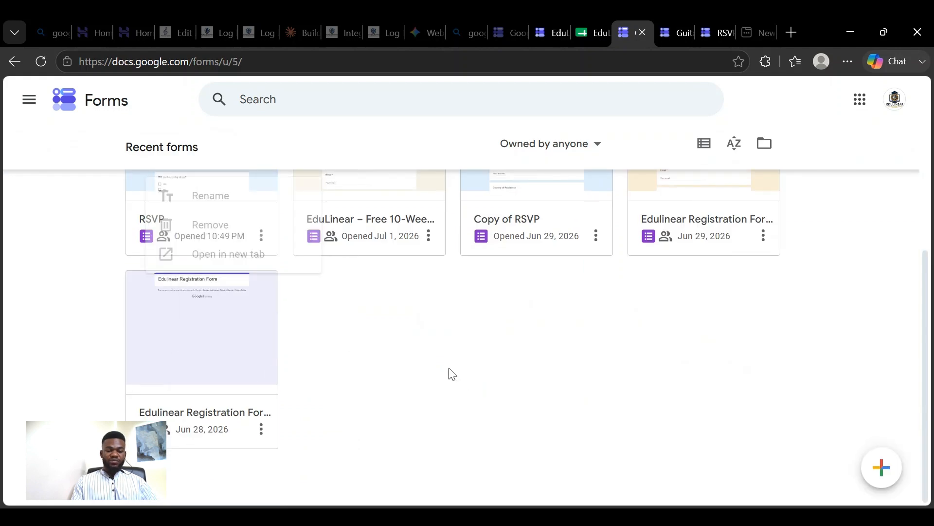
scroll(308, 287, up, 4)
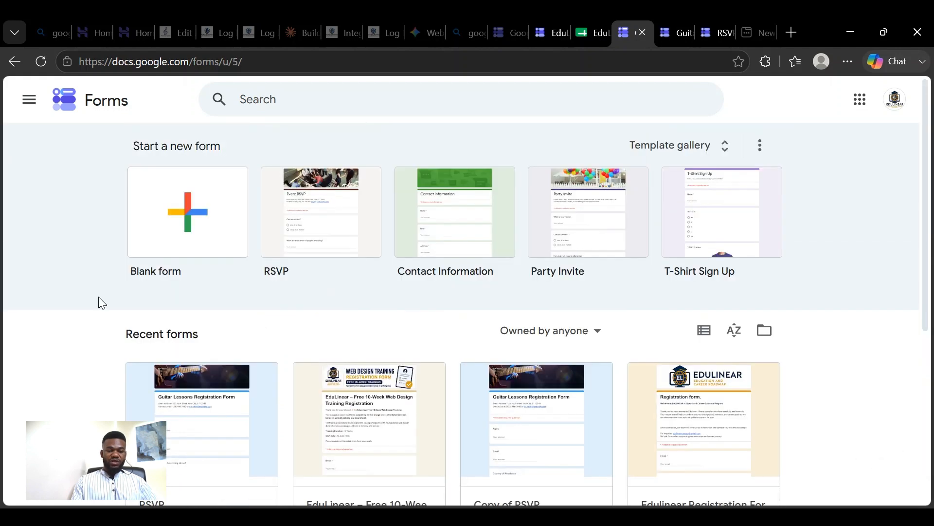
click(265, 385)
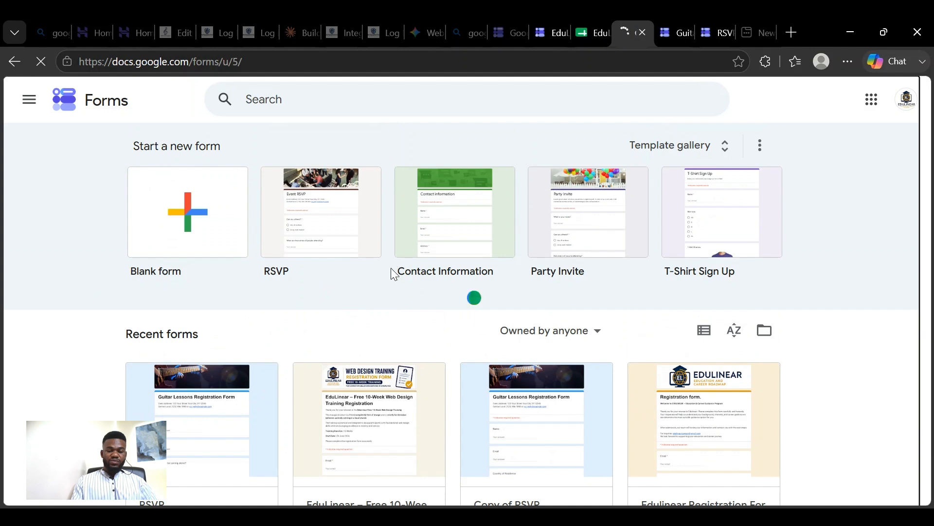